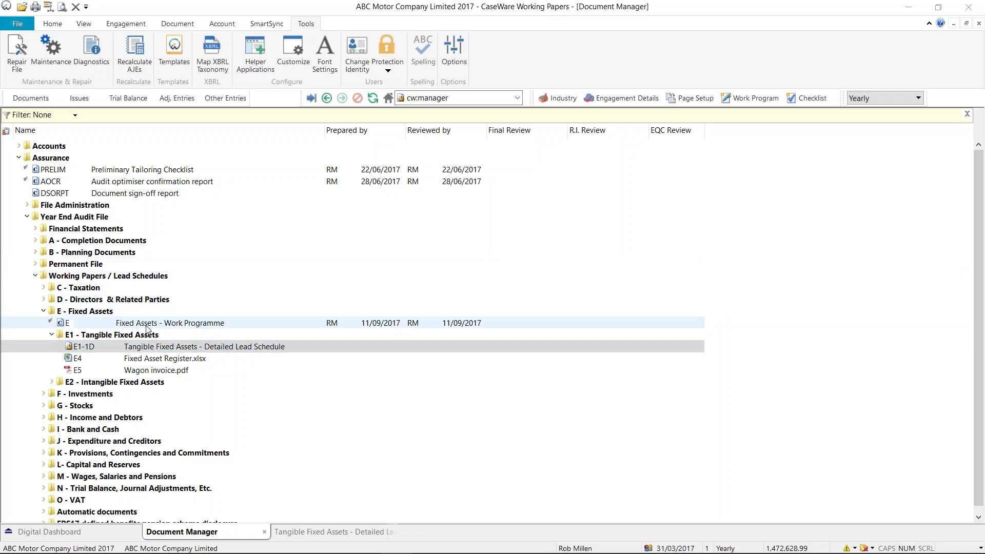
Open the E1-1D Tangible Fixed Assets detailed lead schedule.
{"action": "left_click", "coordinate": [149, 370]}
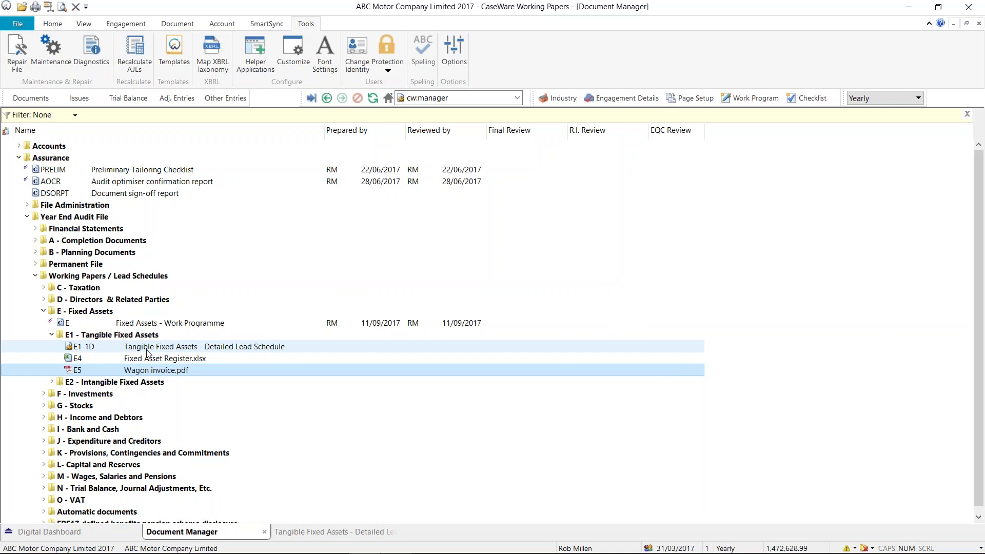
{"action": "left_click", "coordinate": [154, 348]}
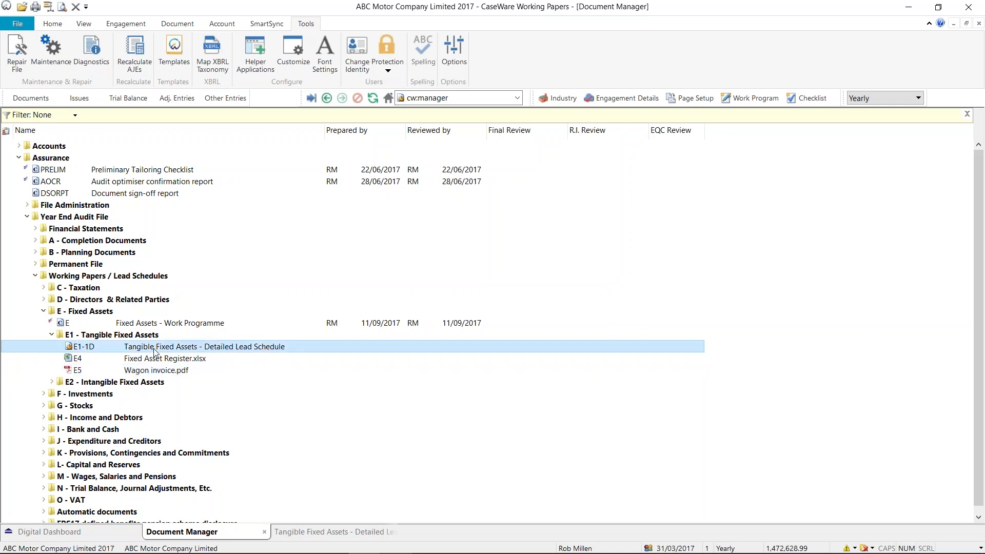
{"action": "double_click", "coordinate": [155, 348]}
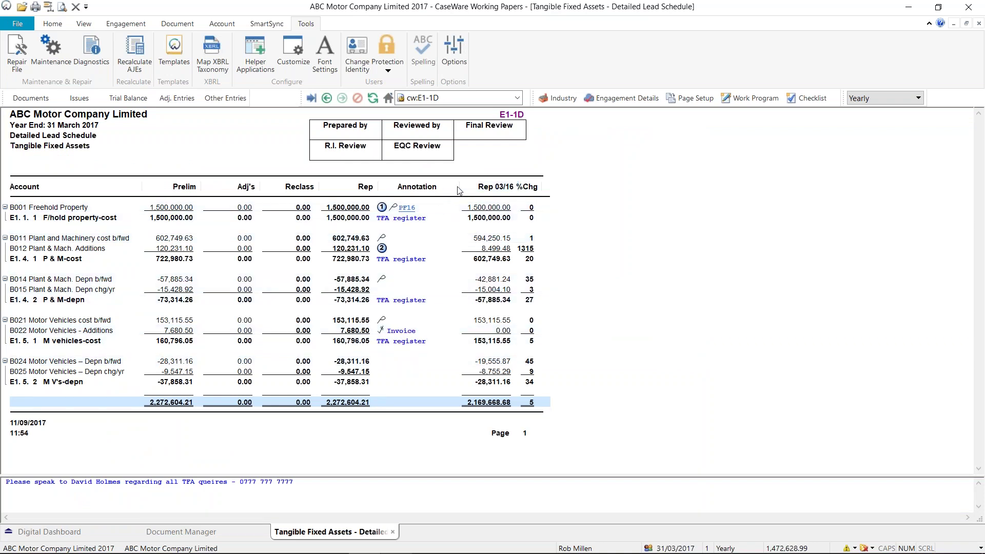
Widen the Annotation column and view note markers 1 and 2.
{"action": "left_click_drag", "start_coordinate": [457, 185], "coordinate": [486, 182]}
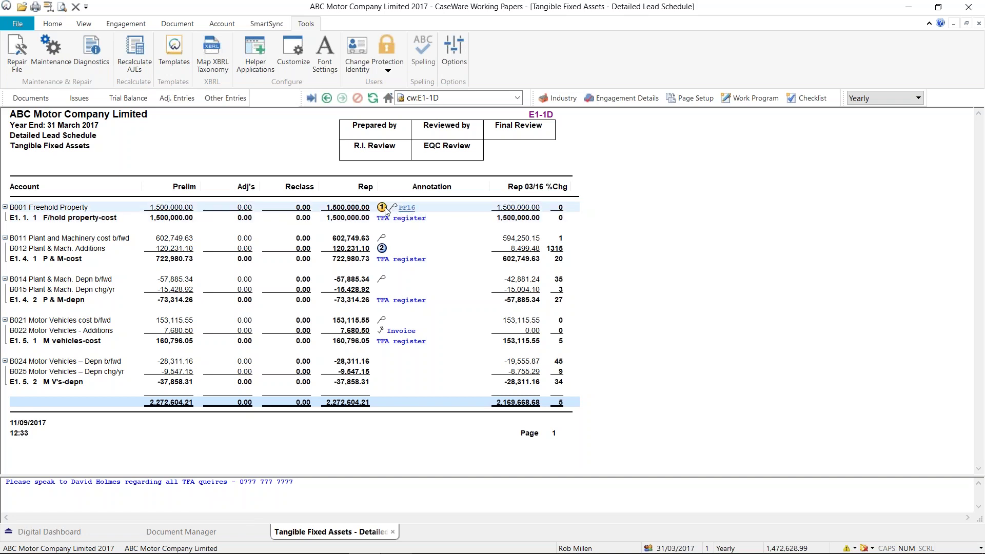
{"action": "mouse_move", "coordinate": [382, 209]}
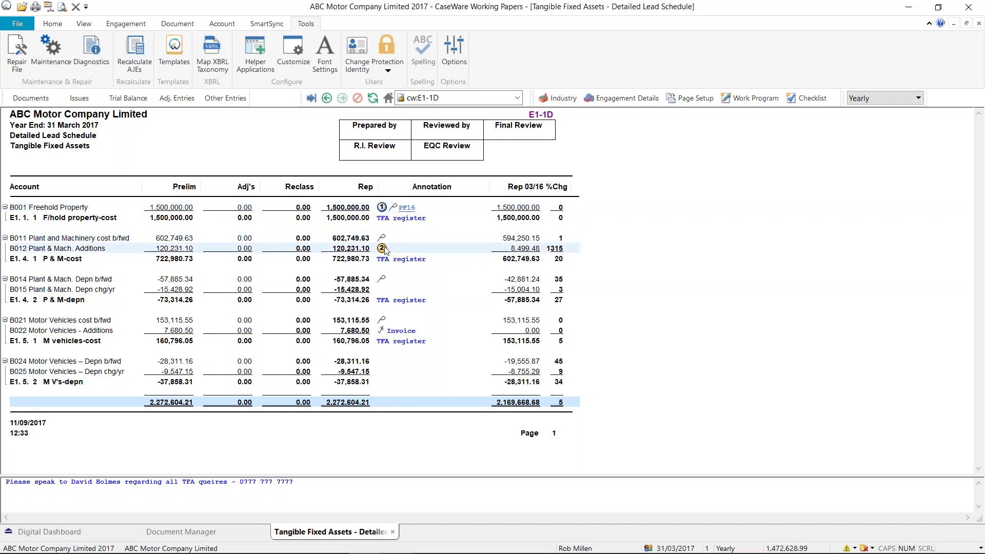
{"action": "mouse_move", "coordinate": [385, 251]}
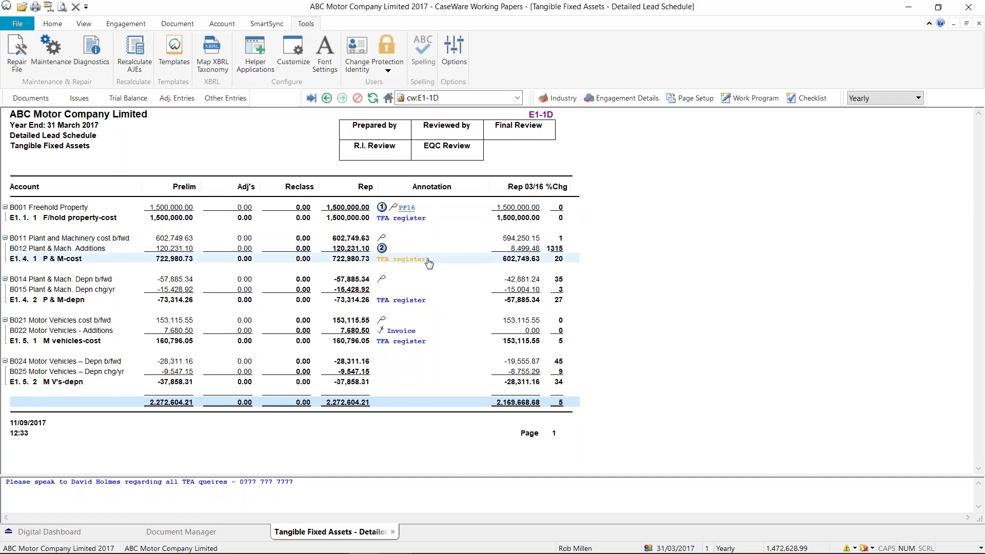
Open a blank New Note from the B024 Motor Vehicles – Depn b/fwd row's context menu.
{"action": "right_click", "coordinate": [366, 365]}
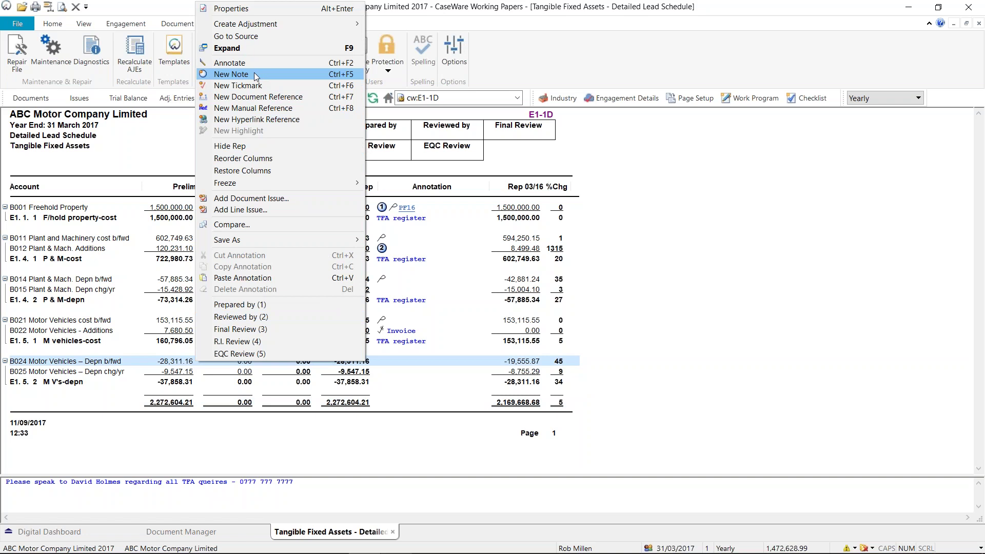
{"action": "left_click", "coordinate": [52, 25]}
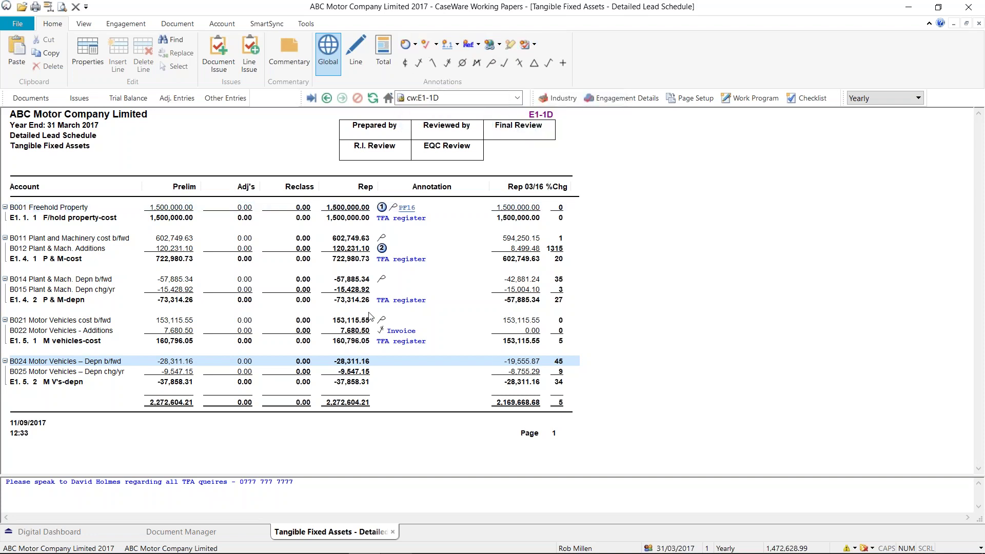
{"action": "right_click", "coordinate": [362, 364]}
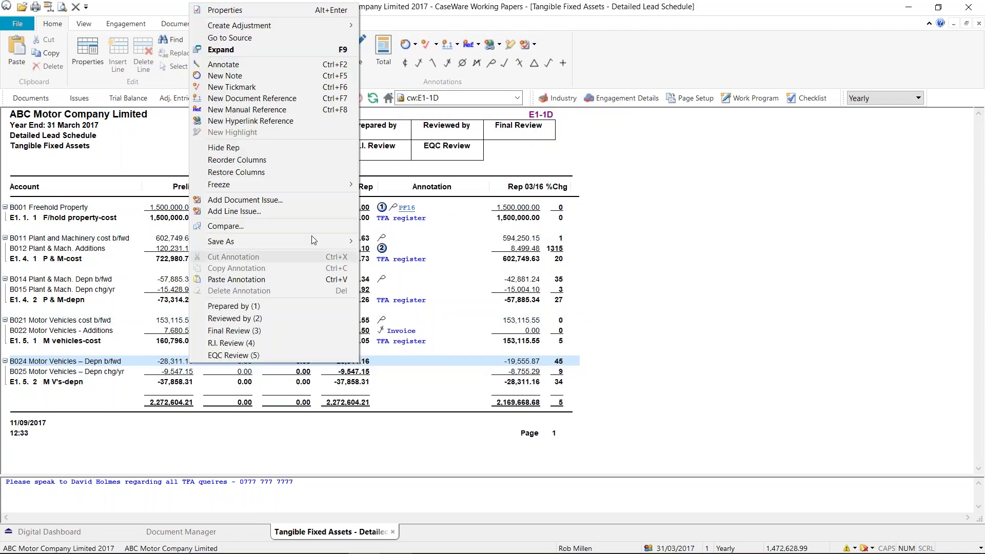
{"action": "left_click", "coordinate": [233, 78]}
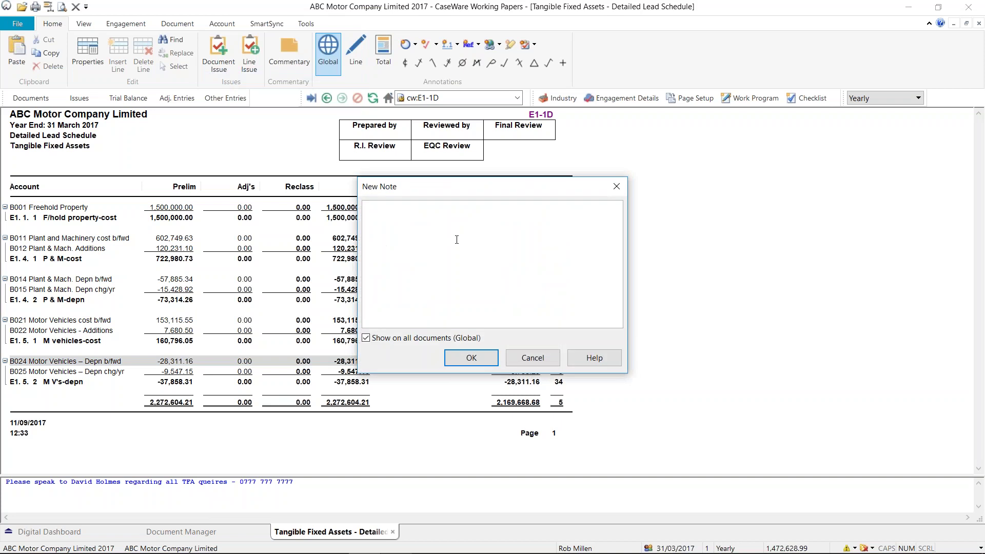
Save 'Dummy note' as a global note on the B024 line, appearing as marker 3.
{"action": "type", "text": "Dummy note"}
{"action": "mouse_move", "coordinate": [464, 188]}
{"action": "left_mouse_down"}
{"action": "mouse_move", "coordinate": [794, 212]}
{"action": "mouse_move", "coordinate": [719, 205]}
{"action": "left_mouse_up"}
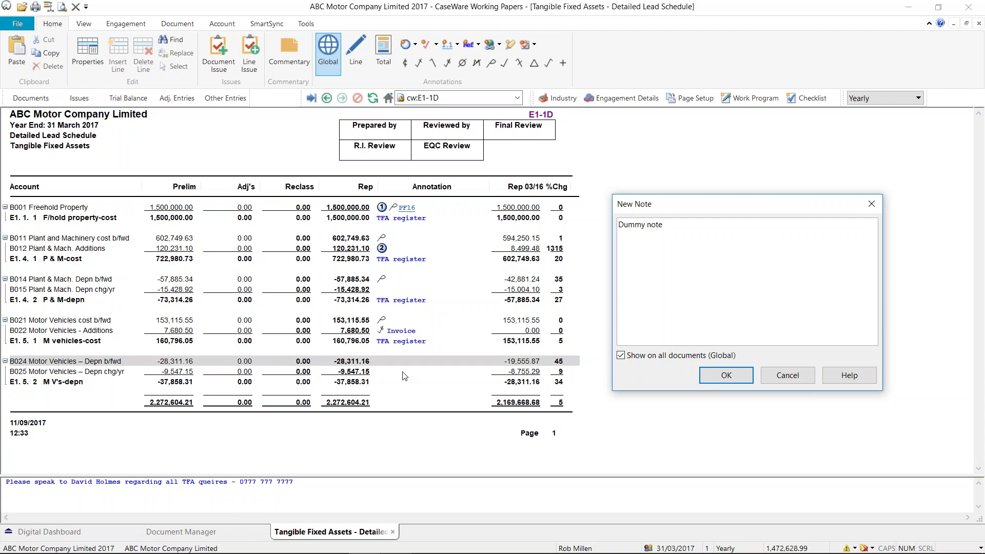
{"action": "left_click", "coordinate": [627, 355]}
{"action": "left_click", "coordinate": [623, 358]}
{"action": "left_click", "coordinate": [726, 376]}
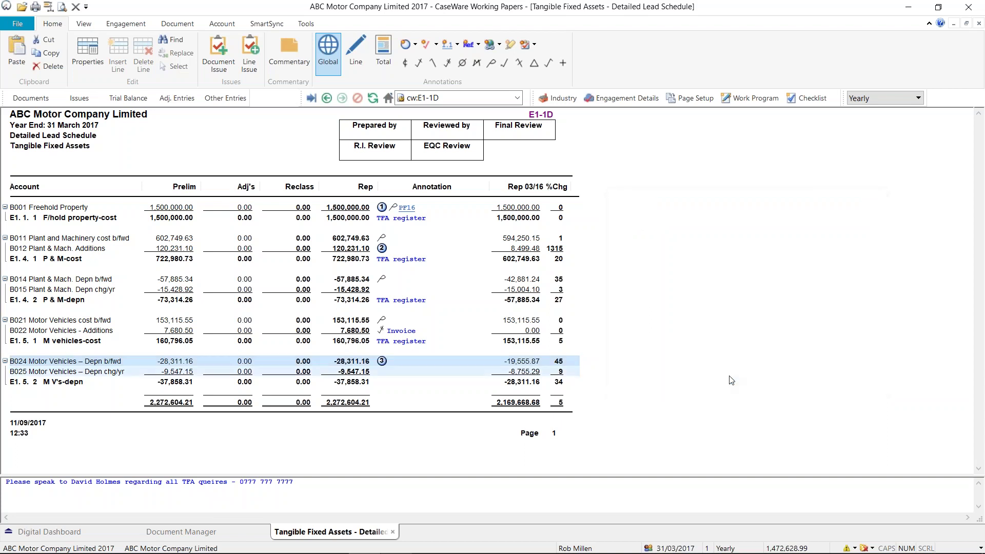
{"action": "mouse_move", "coordinate": [385, 366]}
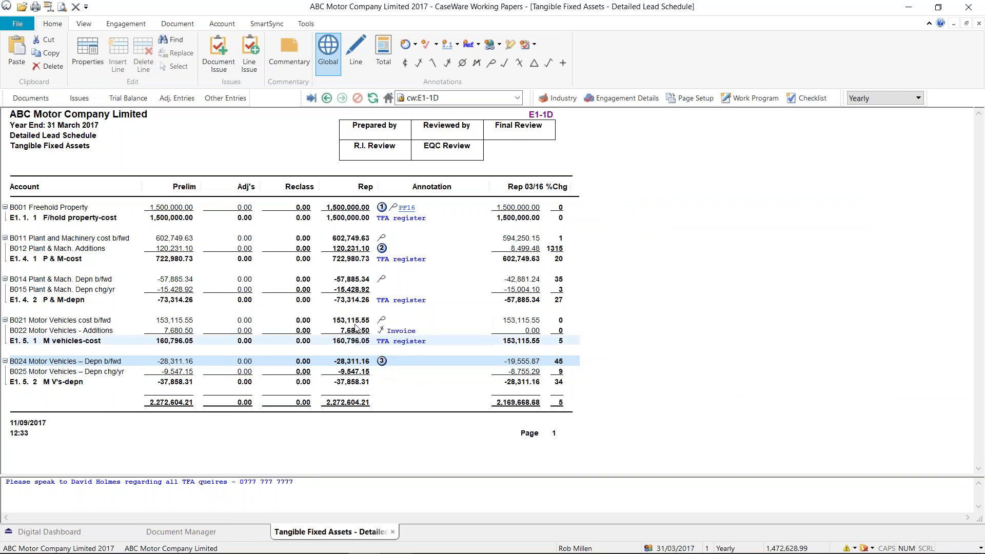
{"action": "left_click", "coordinate": [91, 25]}
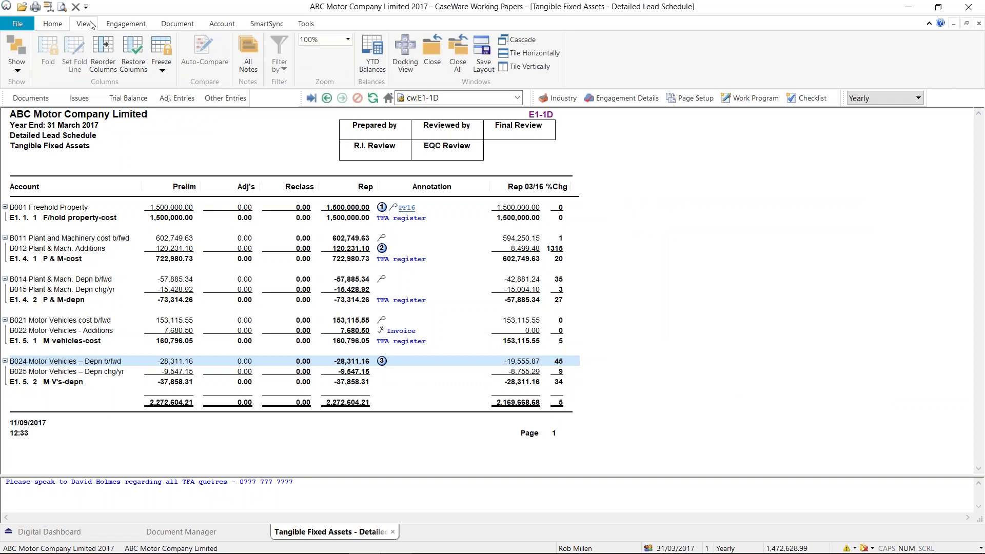
{"action": "left_click", "coordinate": [20, 68]}
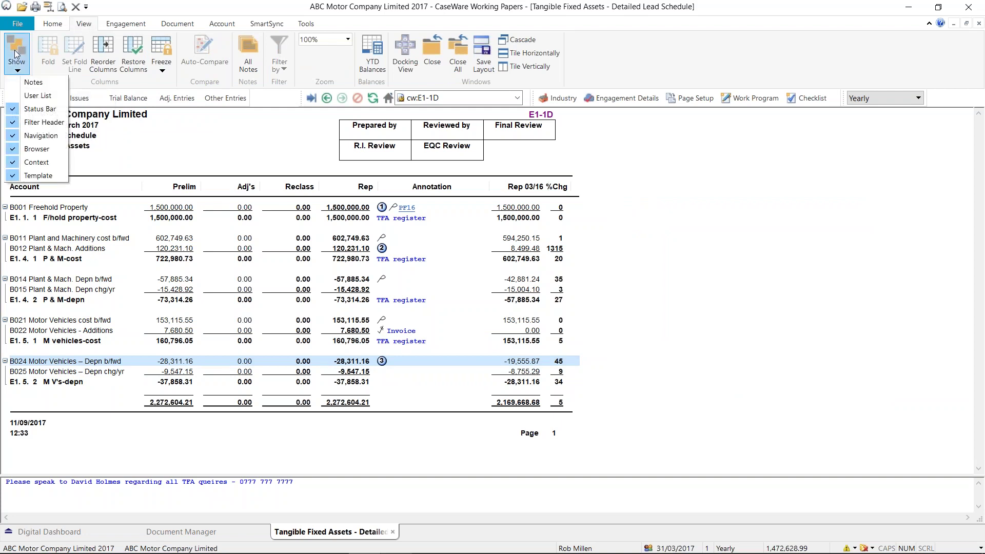
{"action": "left_click", "coordinate": [32, 84]}
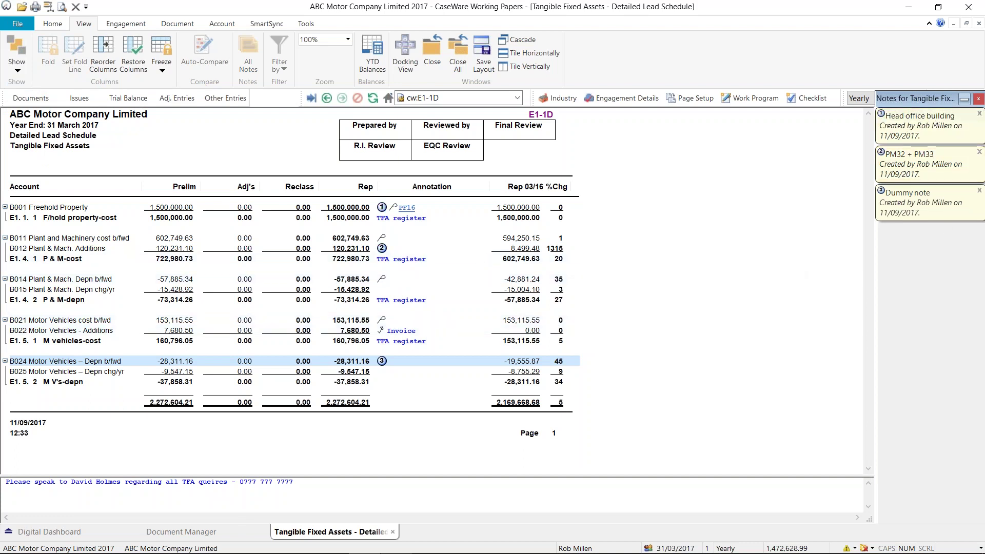
{"action": "left_click", "coordinate": [978, 99]}
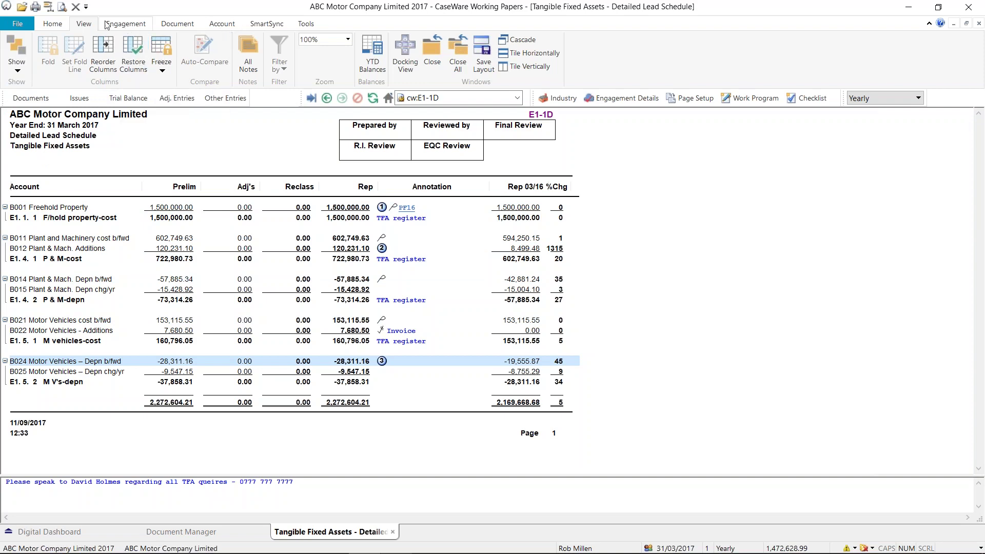
{"action": "left_click", "coordinate": [62, 7]}
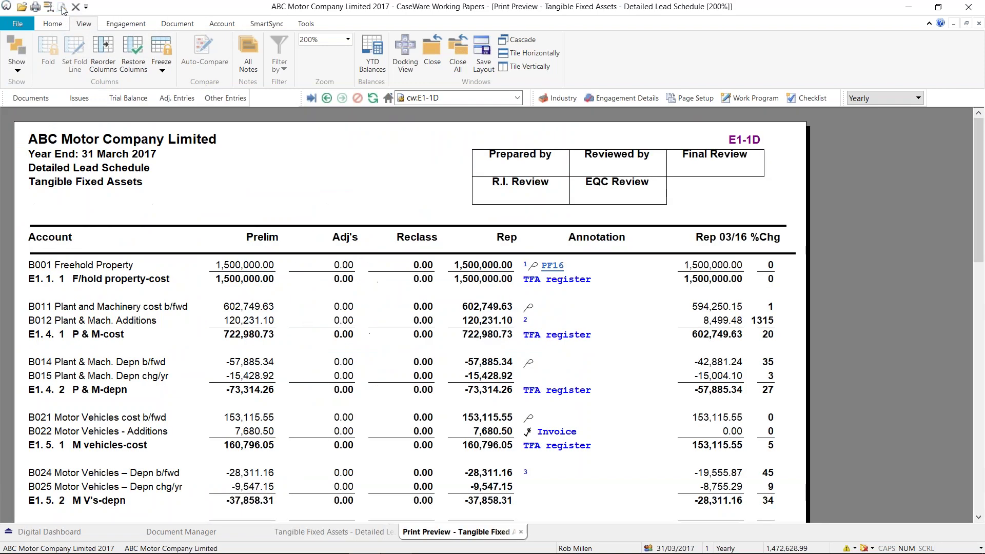
{"action": "scroll", "coordinate": [80, 335], "scroll_direction": "down", "scroll_amount": 5}
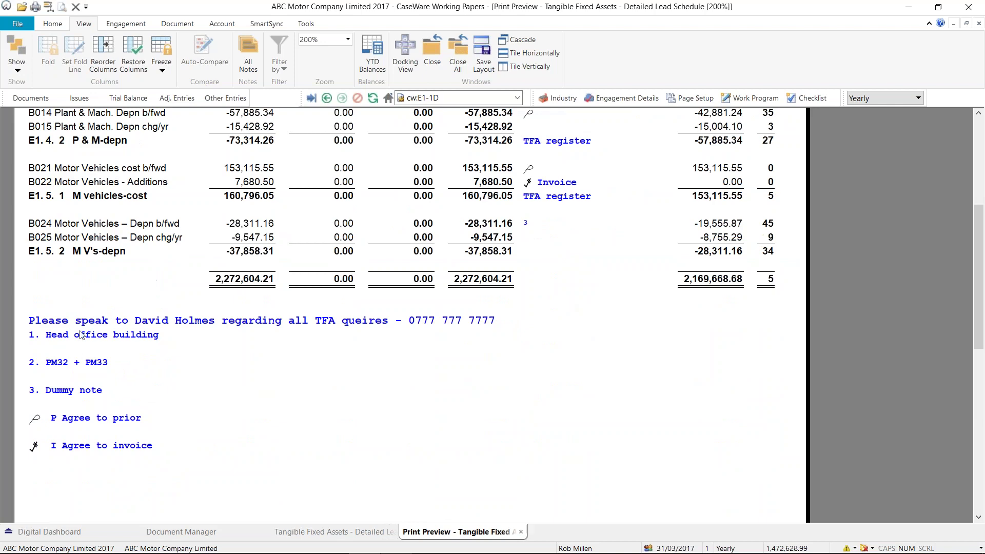
{"action": "scroll", "coordinate": [124, 395], "scroll_direction": "up", "scroll_amount": 5}
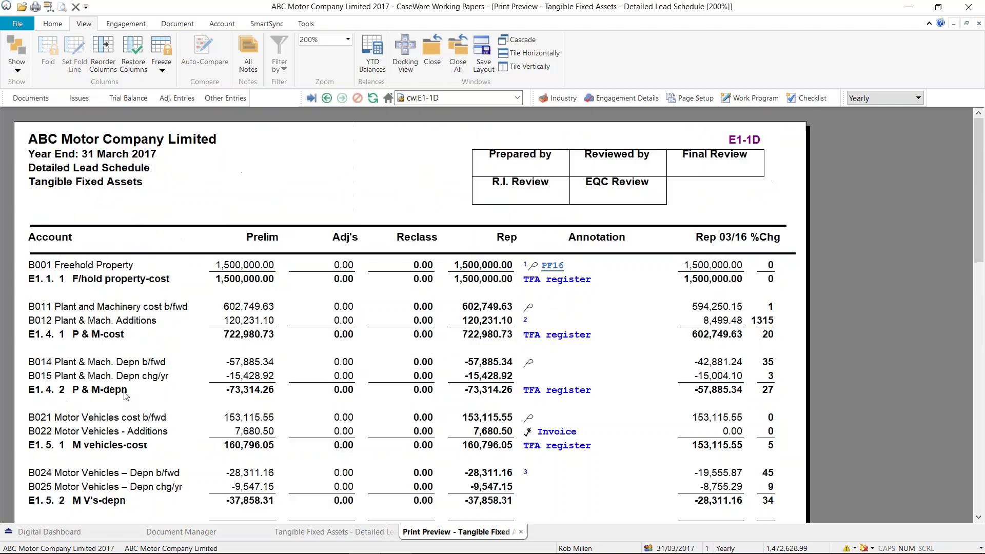
{"action": "left_click", "coordinate": [520, 533]}
{"action": "right_click", "coordinate": [469, 248]}
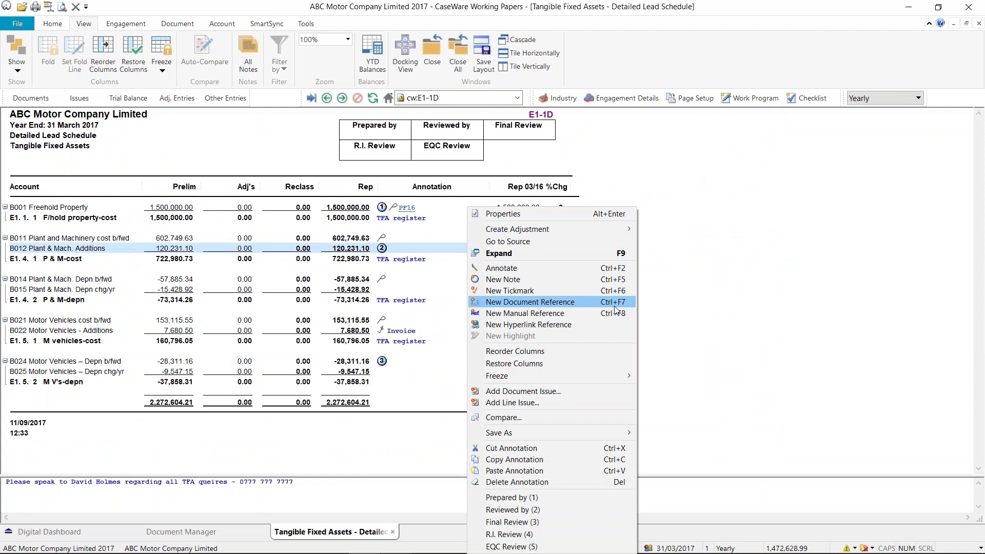
{"action": "mouse_move", "coordinate": [602, 434]}
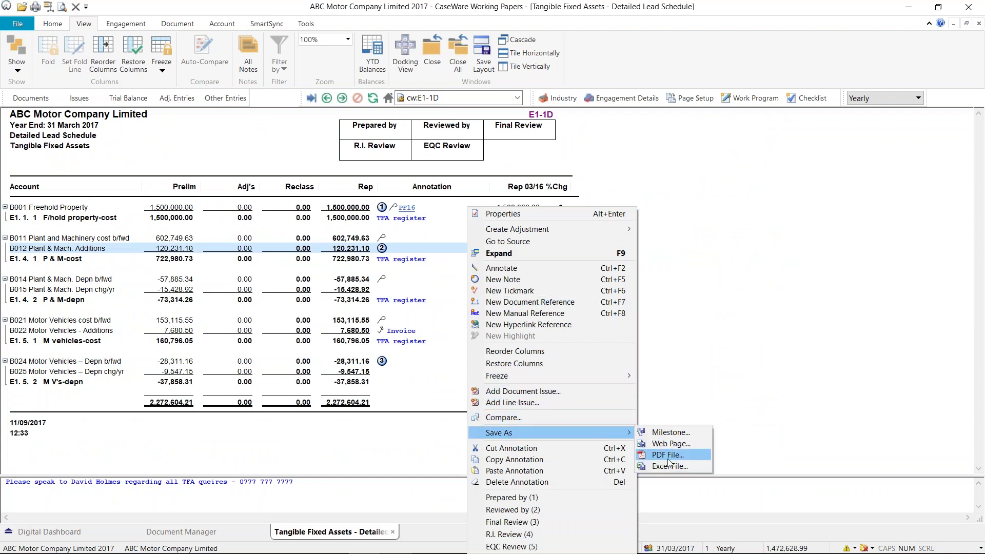
{"action": "left_click", "coordinate": [422, 320]}
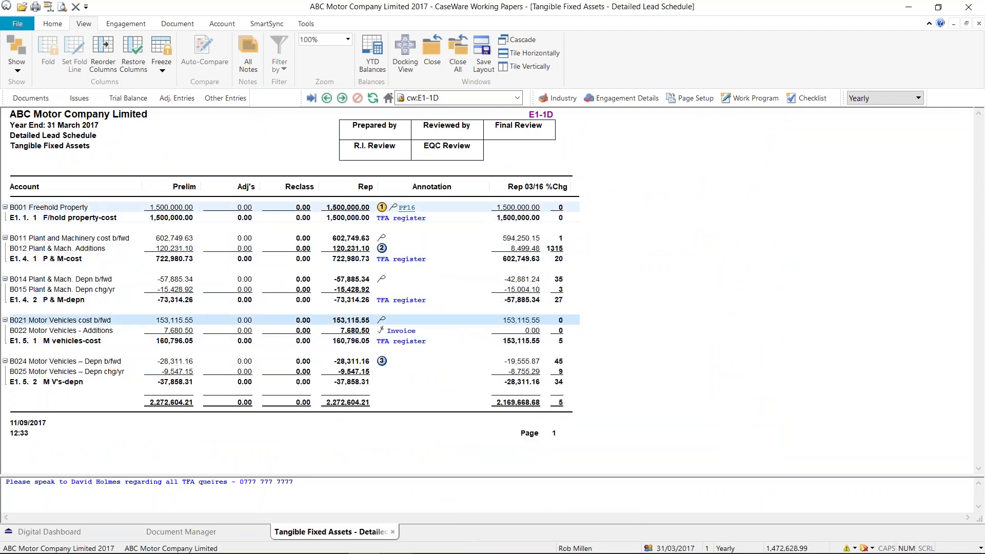
Review the bottom commentary directing all TFA queries to a contact's phone number.
{"action": "mouse_move", "coordinate": [382, 209]}
{"action": "left_click", "coordinate": [382, 485]}
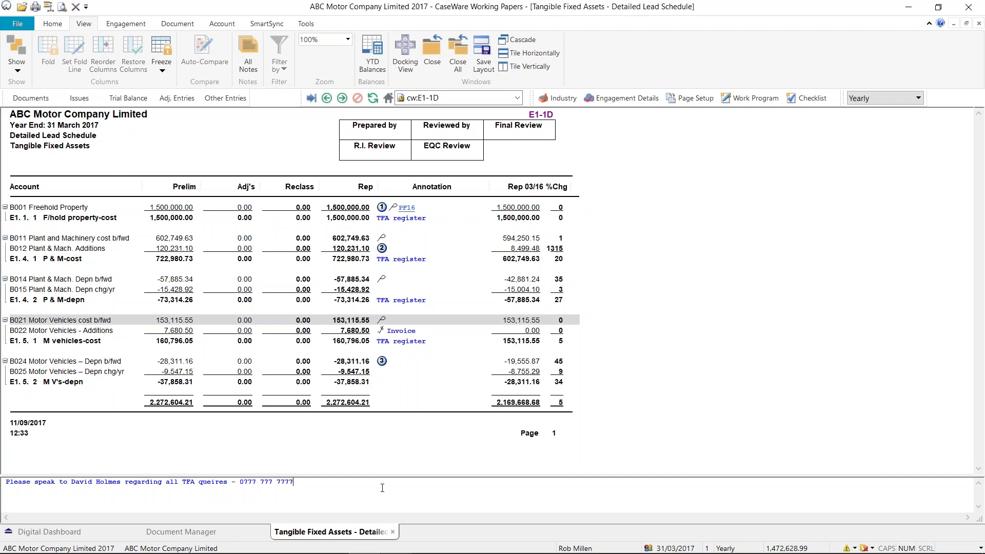
{"action": "left_click_drag", "start_coordinate": [298, 483], "coordinate": [6, 483]}
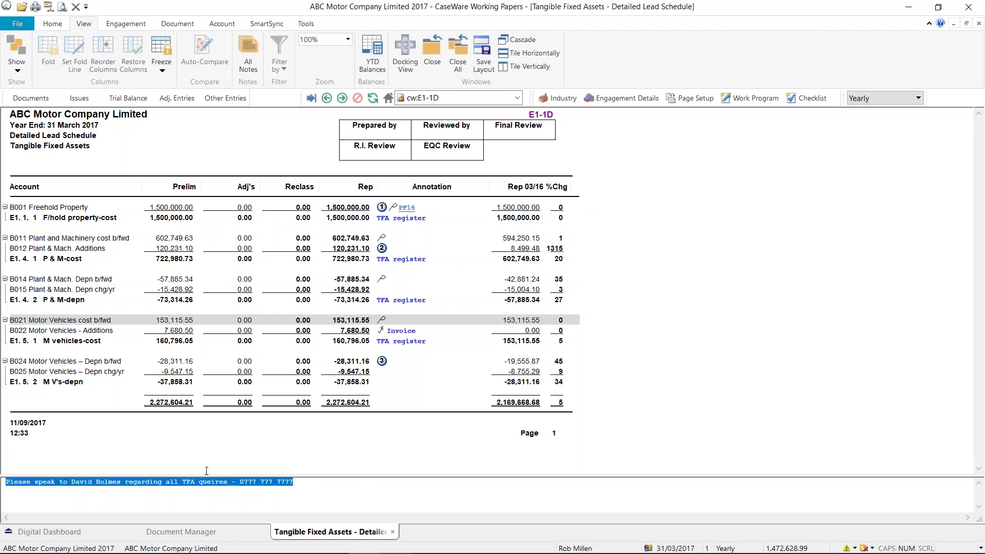
{"action": "left_click", "coordinate": [320, 489]}
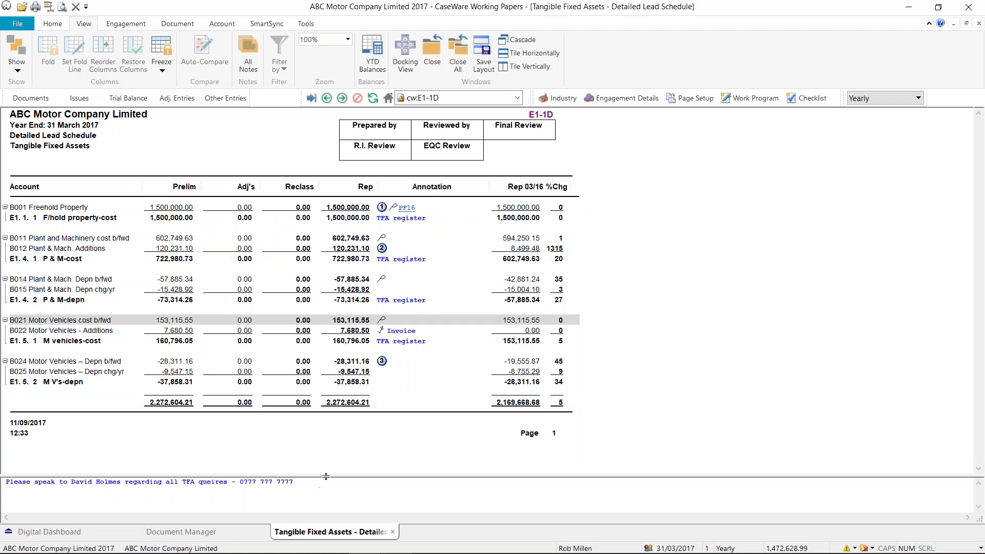
{"action": "left_click_drag", "start_coordinate": [326, 476], "coordinate": [335, 431]}
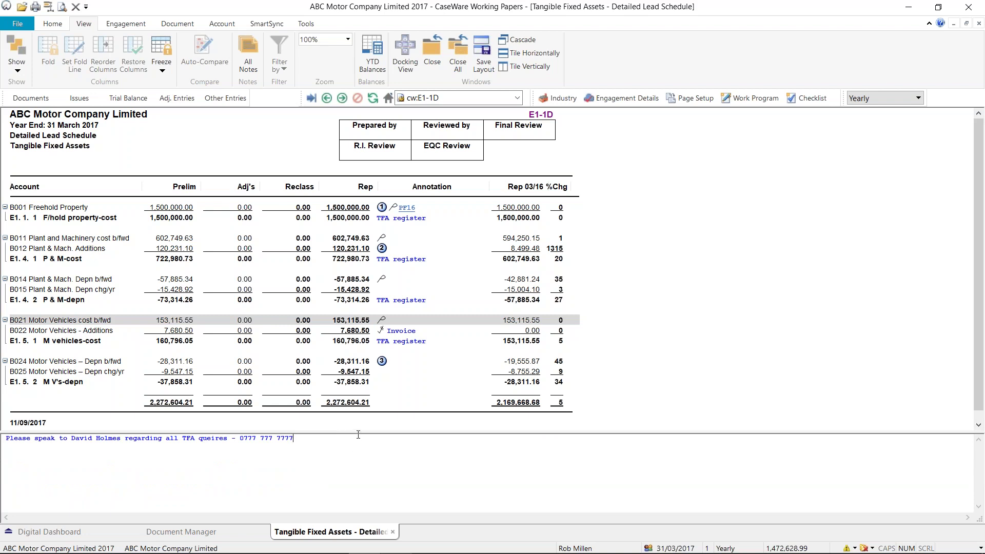
{"action": "left_click_drag", "start_coordinate": [359, 433], "coordinate": [370, 462]}
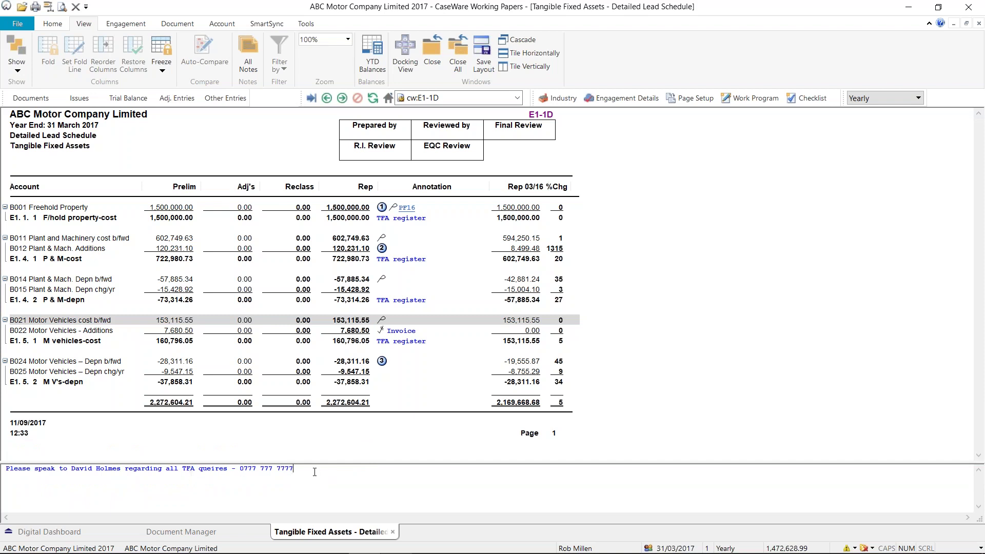
{"action": "key", "text": "ctrl+shift+Left"}
{"action": "key", "text": "ctrl+shift+Left"}
{"action": "key", "text": "ctrl+shift+Left"}
{"action": "key", "text": "ctrl+shift+Left"}
{"action": "key", "text": "ctrl+shift+Left"}
{"action": "key", "text": "ctrl+shift+Left"}
{"action": "key", "text": "ctrl+shift+Left"}
{"action": "key", "text": "ctrl+shift+Left"}
{"action": "key", "text": "ctrl+shift+Left"}
{"action": "key", "text": "ctrl+shift+Left"}
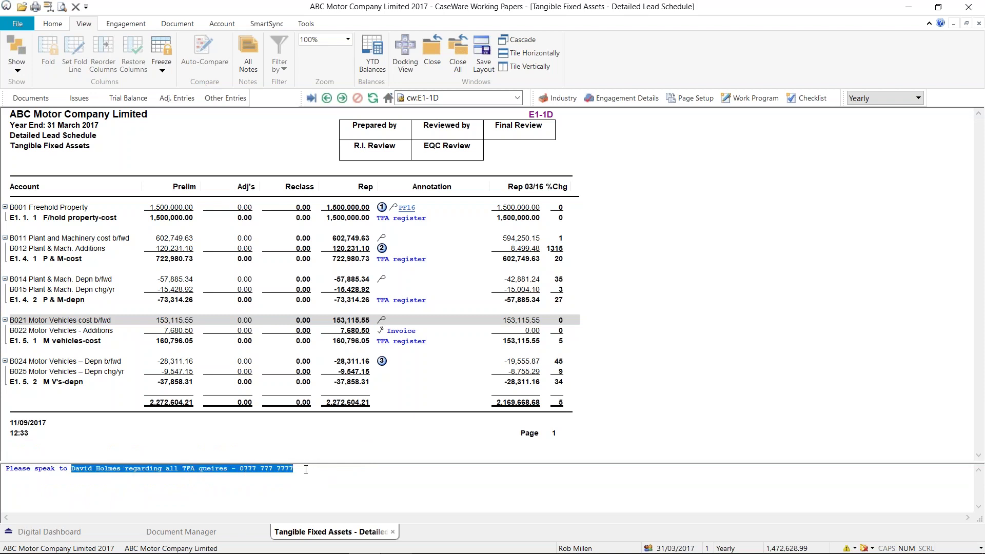
{"action": "left_click", "coordinate": [305, 469]}
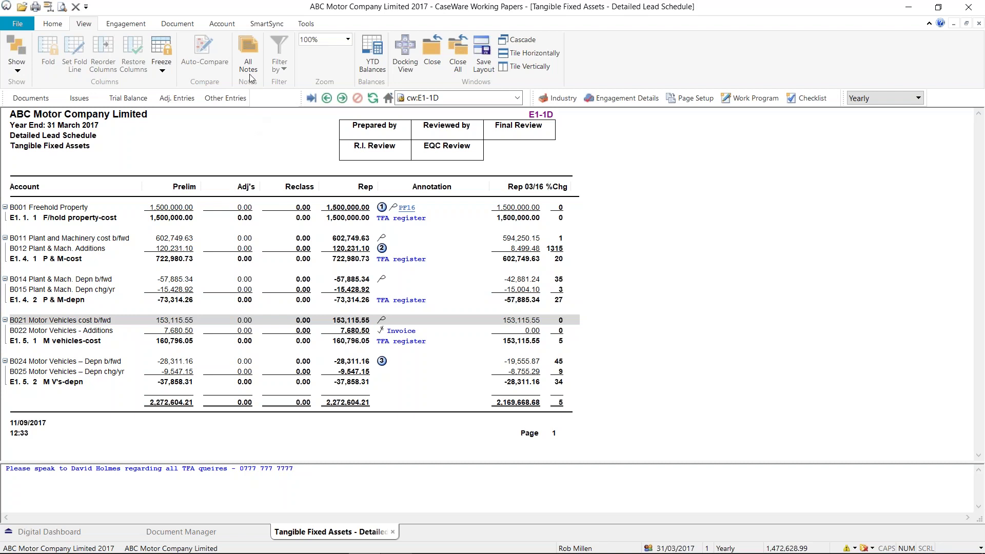
{"action": "left_click", "coordinate": [52, 23]}
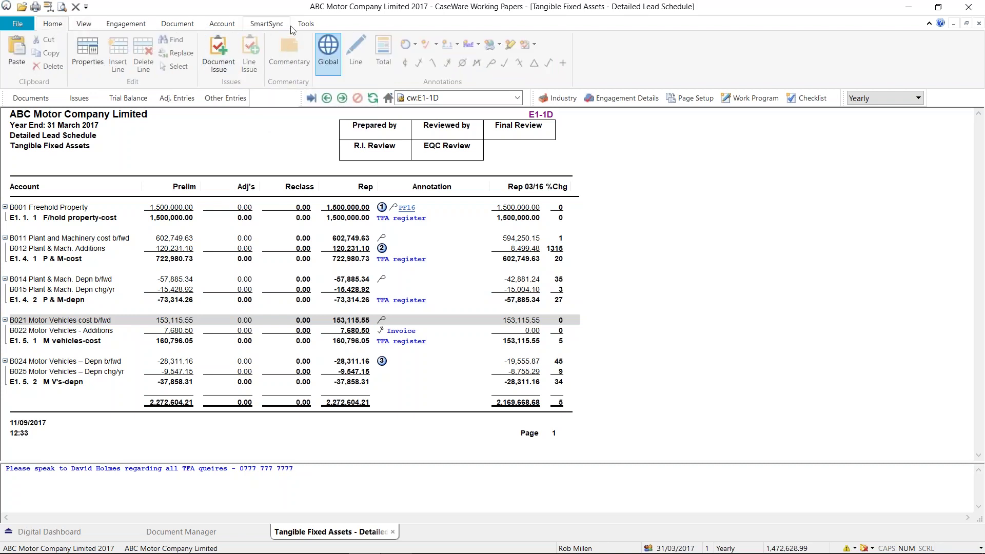
In Font Settings, set the Commentary item to size 14 and red colour.
{"action": "left_click", "coordinate": [312, 25]}
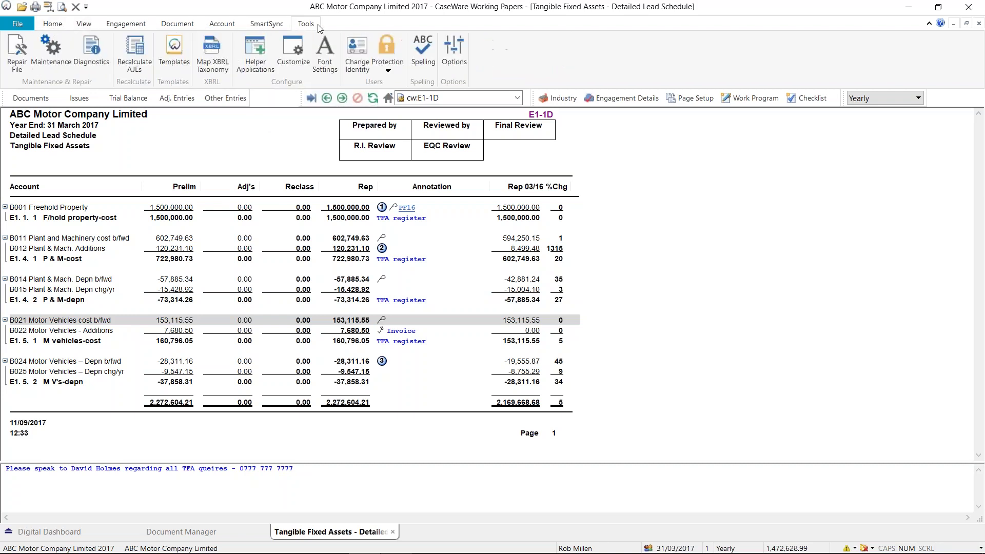
{"action": "left_click", "coordinate": [331, 56]}
{"action": "left_click", "coordinate": [401, 331]}
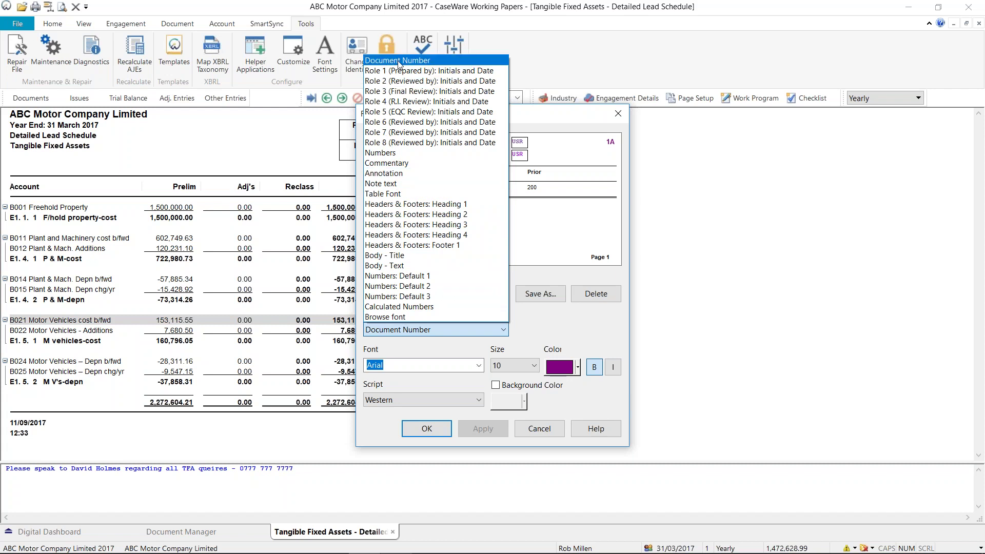
{"action": "left_click", "coordinate": [403, 163]}
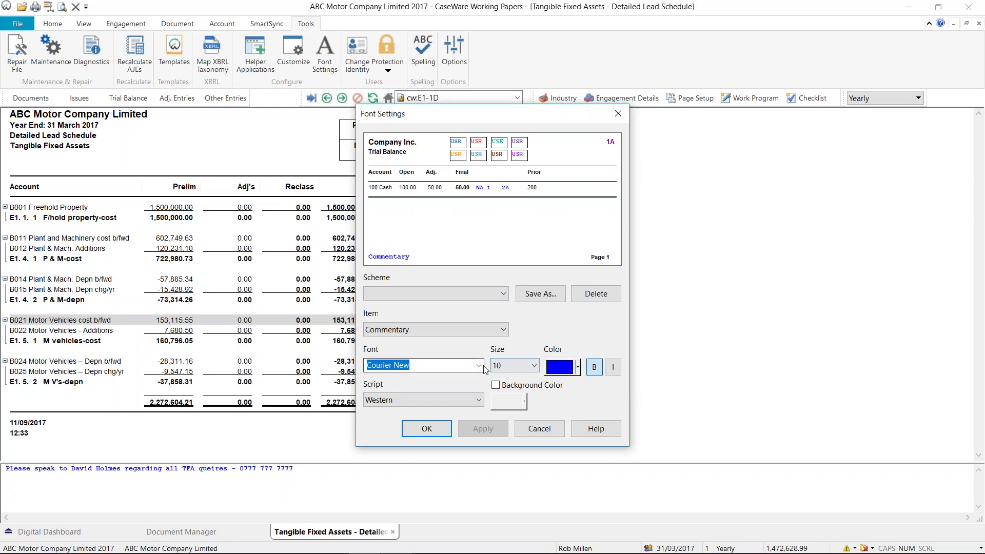
{"action": "left_click", "coordinate": [531, 365]}
{"action": "left_click", "coordinate": [506, 460]}
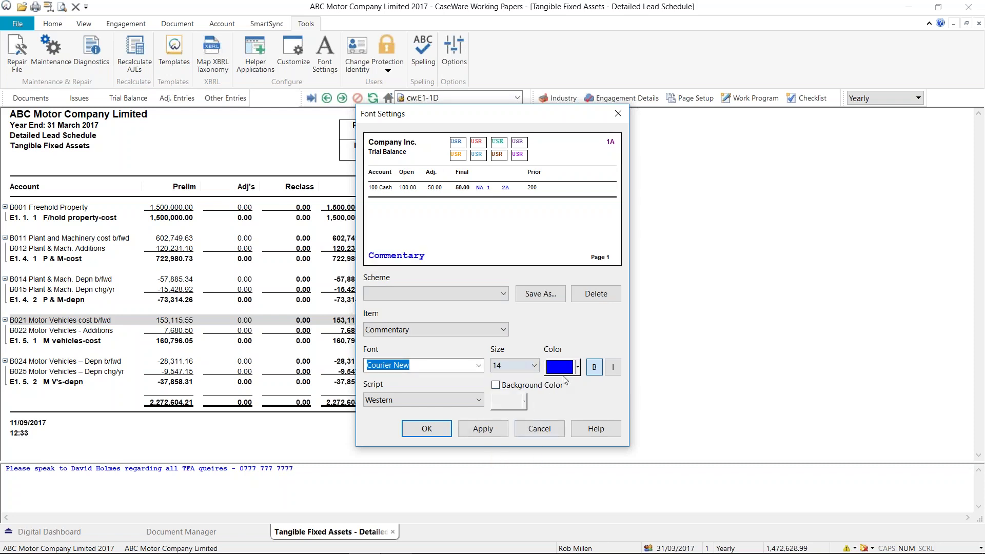
{"action": "left_click", "coordinate": [578, 367]}
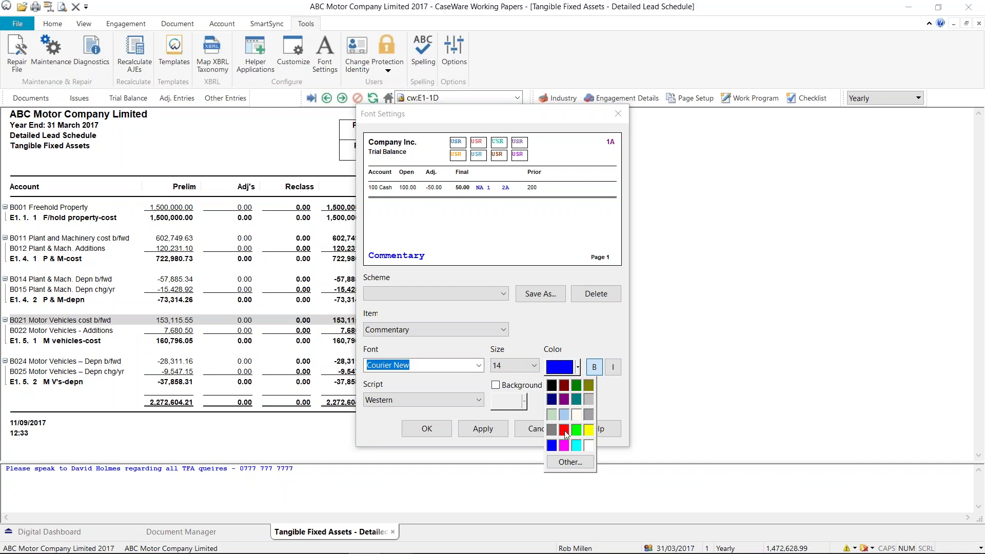
{"action": "left_click", "coordinate": [565, 432]}
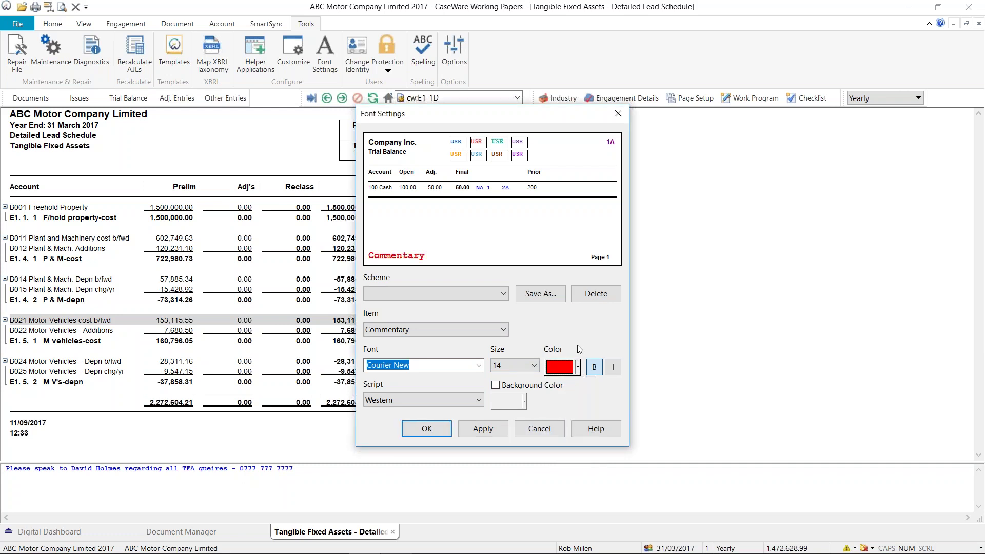
{"action": "left_click", "coordinate": [426, 430]}
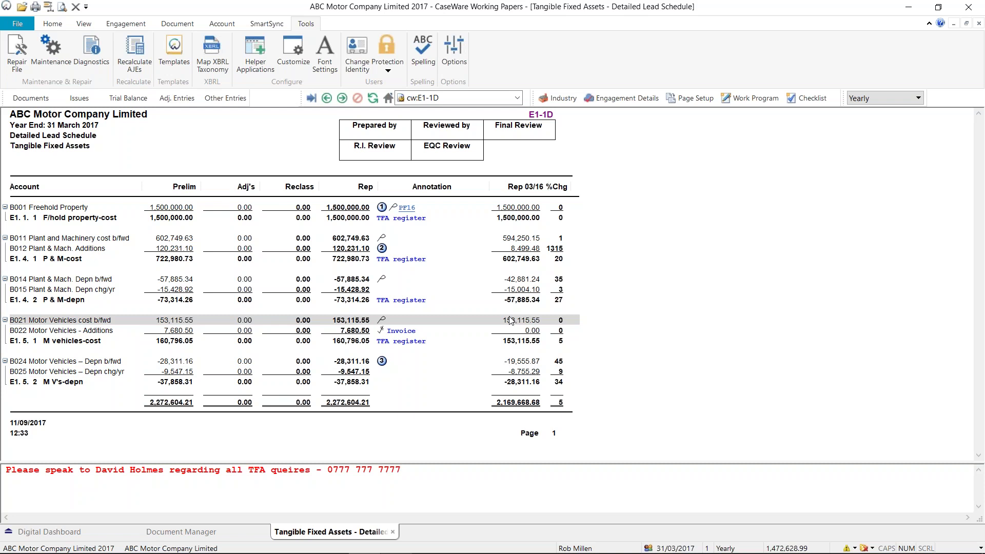
{"action": "mouse_move", "coordinate": [395, 210]}
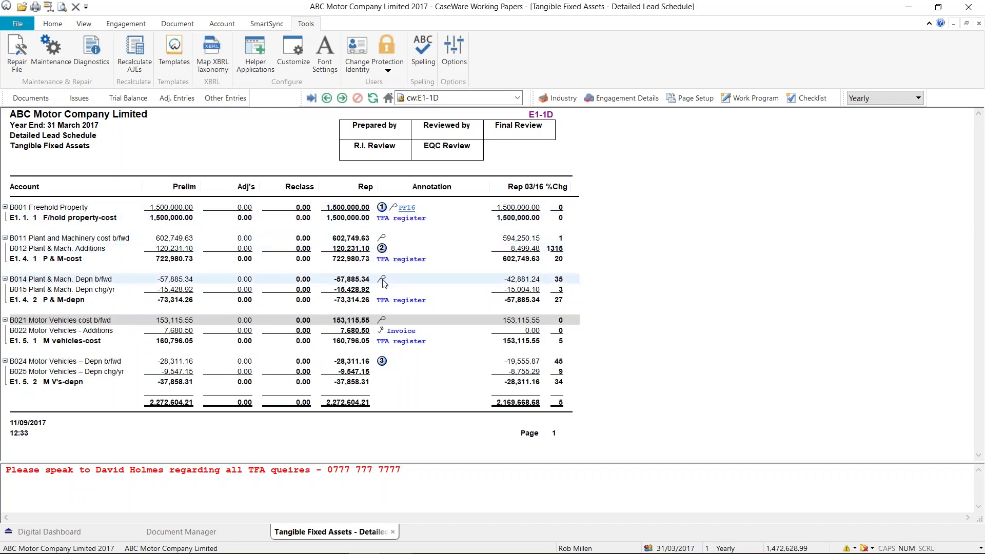
{"action": "mouse_move", "coordinate": [385, 323]}
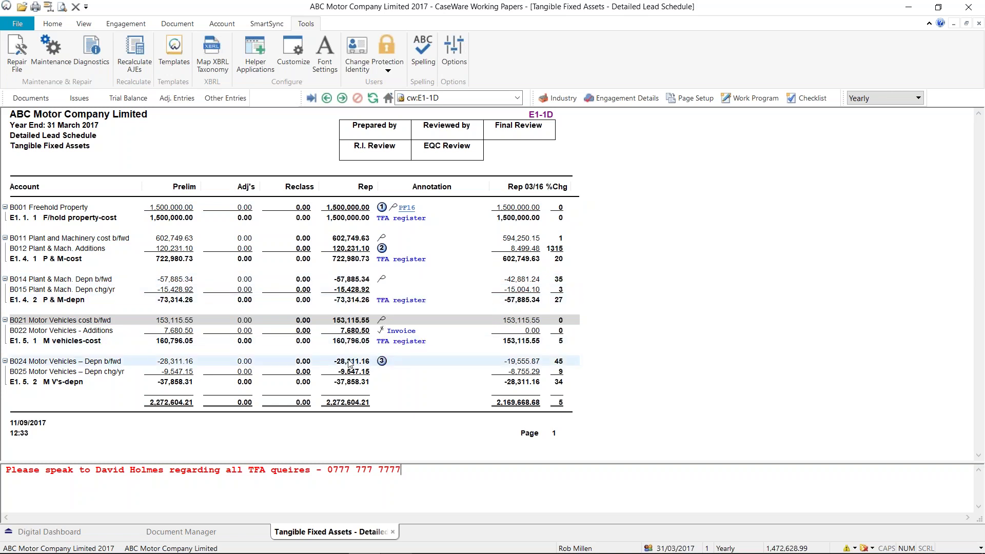
{"action": "left_click", "coordinate": [350, 364]}
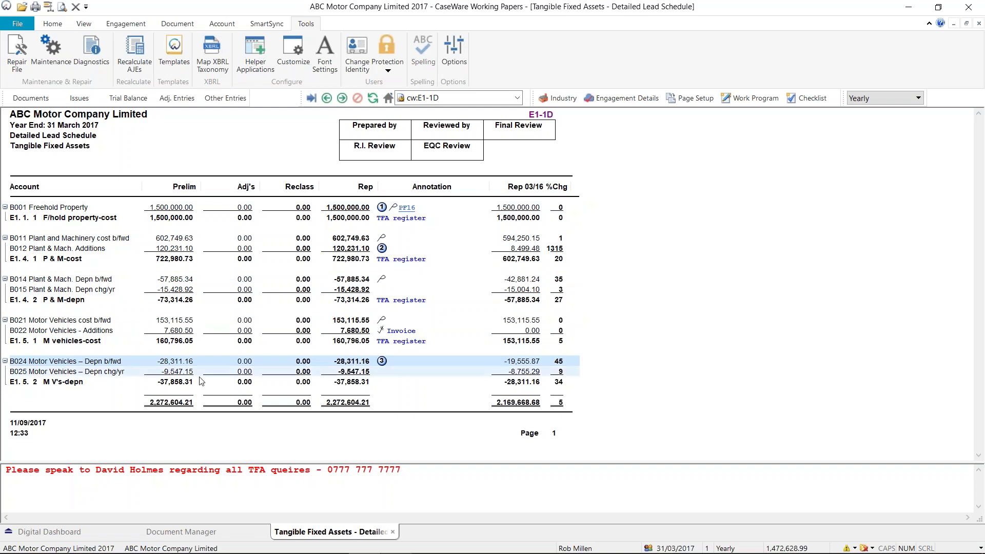
Add the P 'Agree to prior' tickmark to the B024 Motor Vehicles – Depn b/fwd row.
{"action": "right_click", "coordinate": [359, 366]}
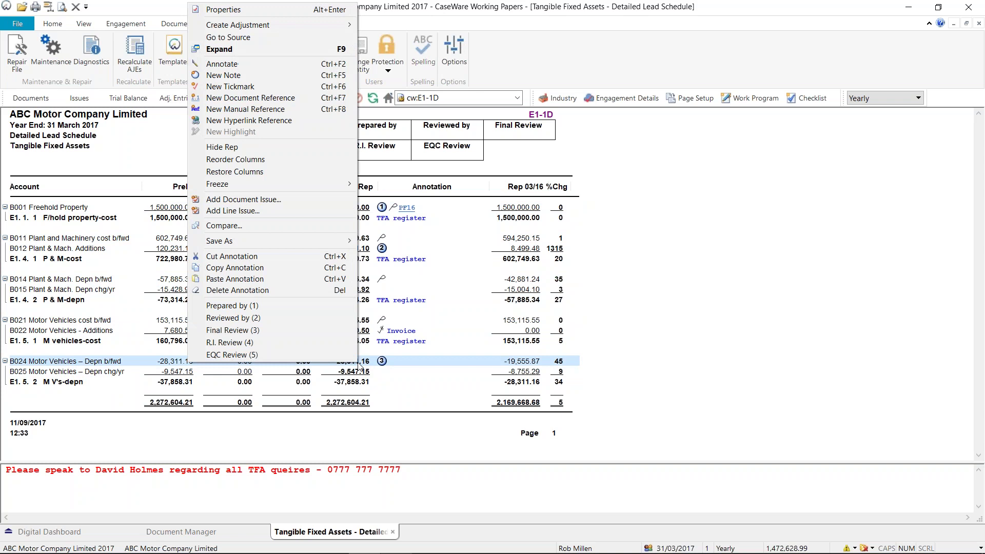
{"action": "left_click", "coordinate": [250, 88]}
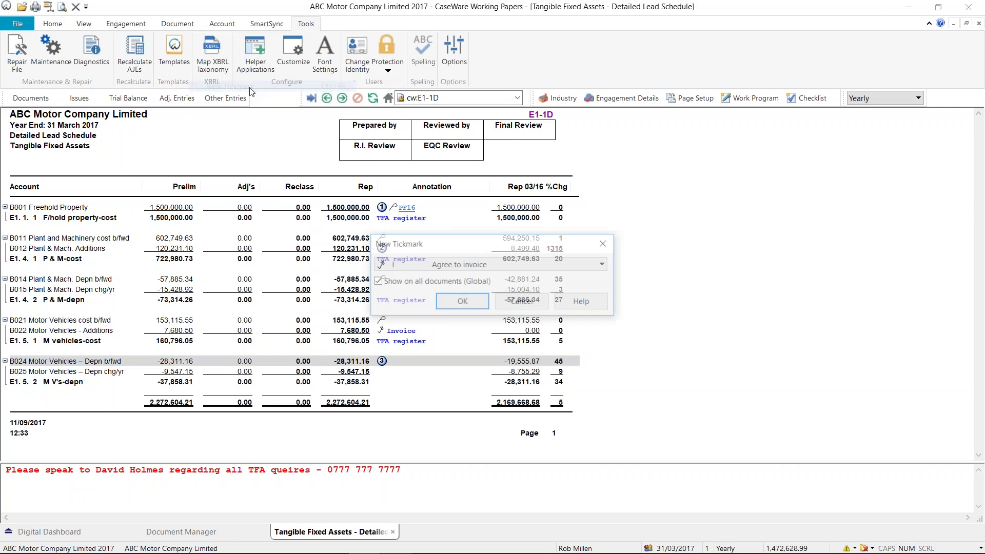
{"action": "left_click", "coordinate": [451, 264]}
{"action": "scroll", "coordinate": [458, 287], "scroll_direction": "down", "scroll_amount": 3}
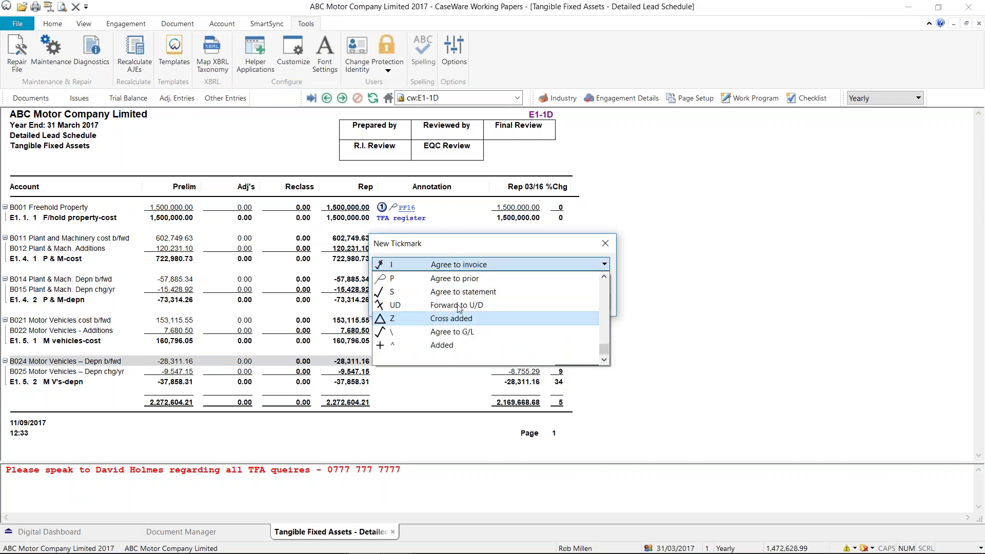
{"action": "scroll", "coordinate": [458, 287], "scroll_direction": "up", "scroll_amount": 3}
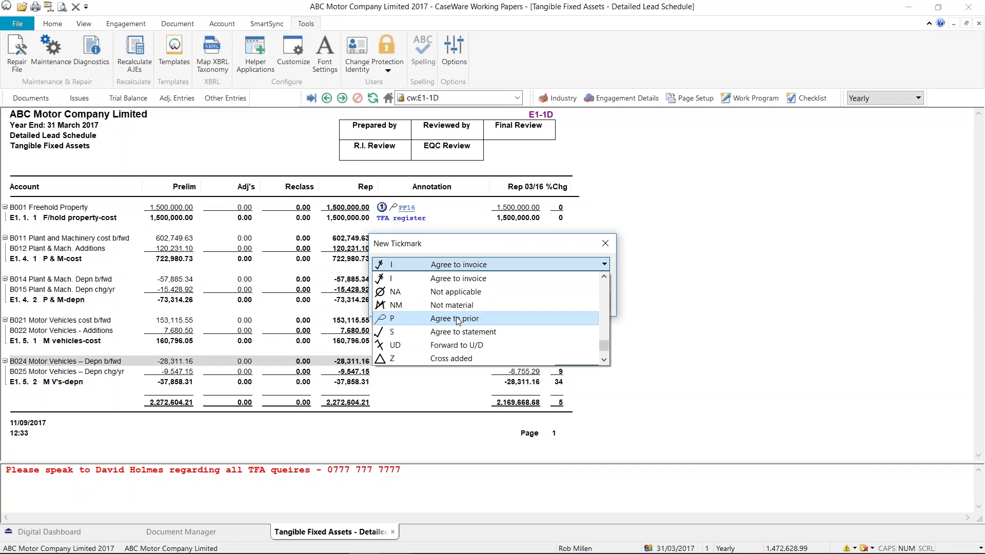
{"action": "left_click", "coordinate": [458, 319]}
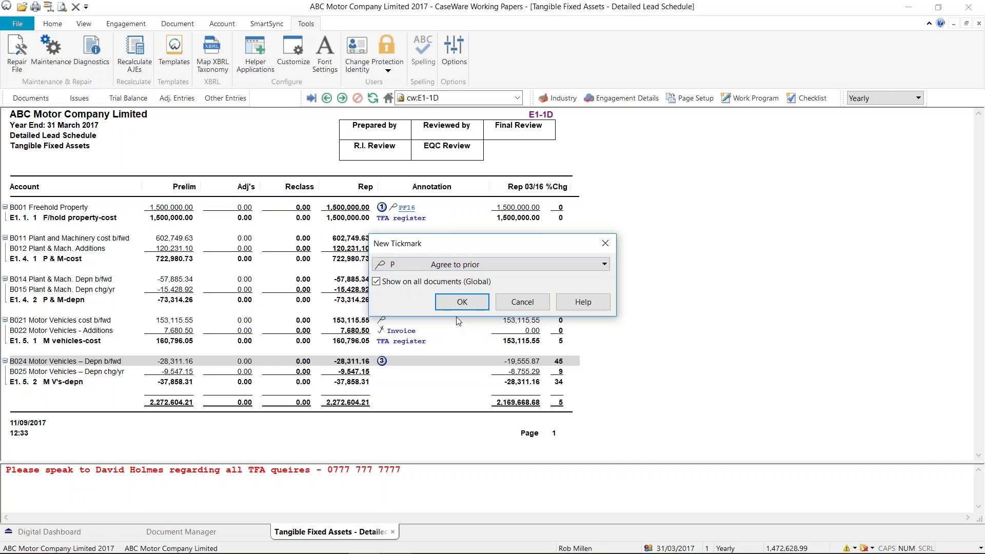
{"action": "left_click", "coordinate": [462, 303]}
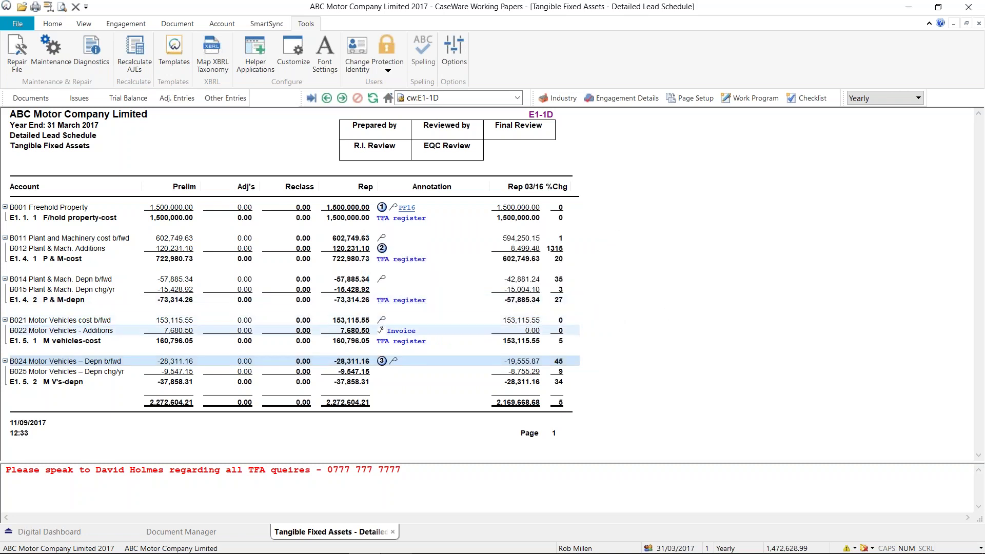
{"action": "mouse_move", "coordinate": [395, 362]}
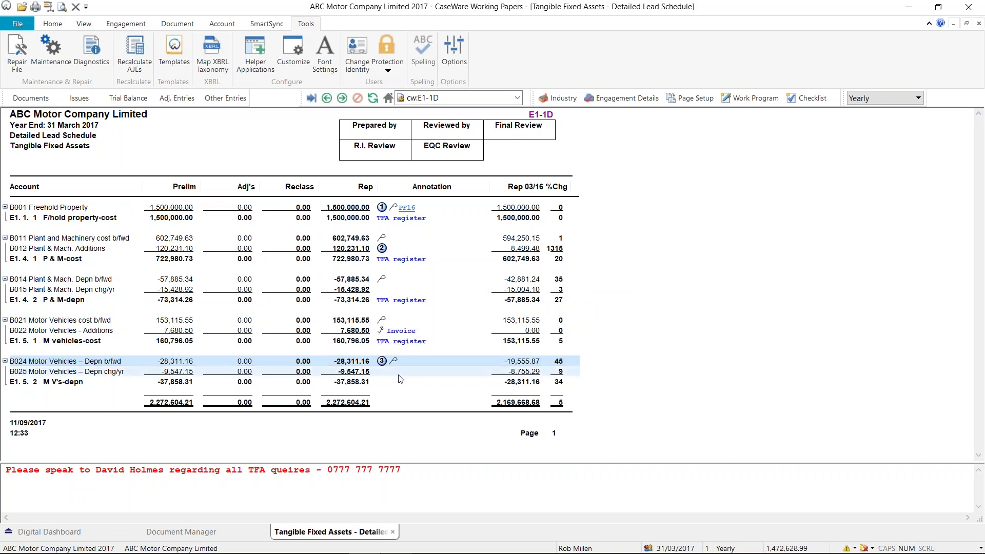
{"action": "left_click", "coordinate": [382, 331]}
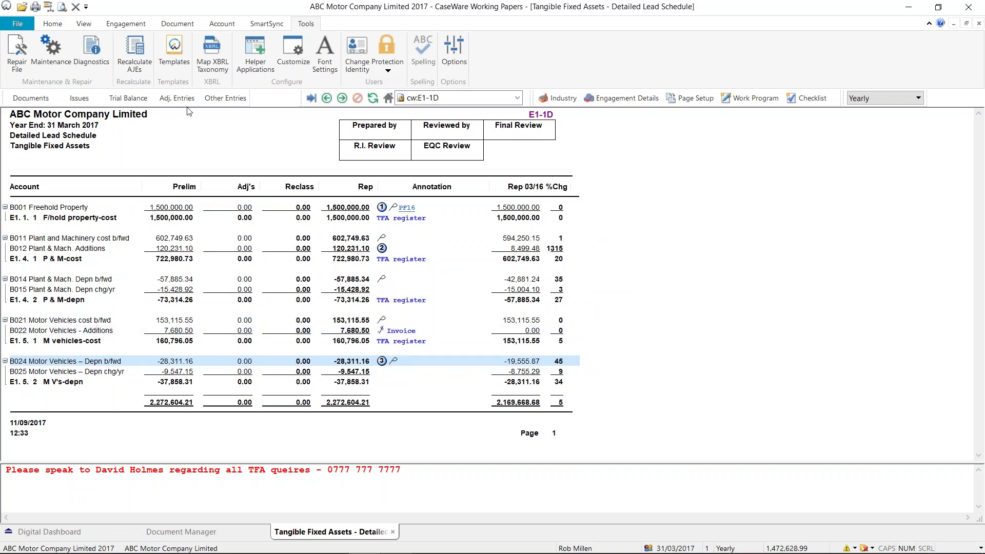
In the engagement Tickmarks list, give P Agree to prior a teal symbol.
{"action": "left_click", "coordinate": [118, 28]}
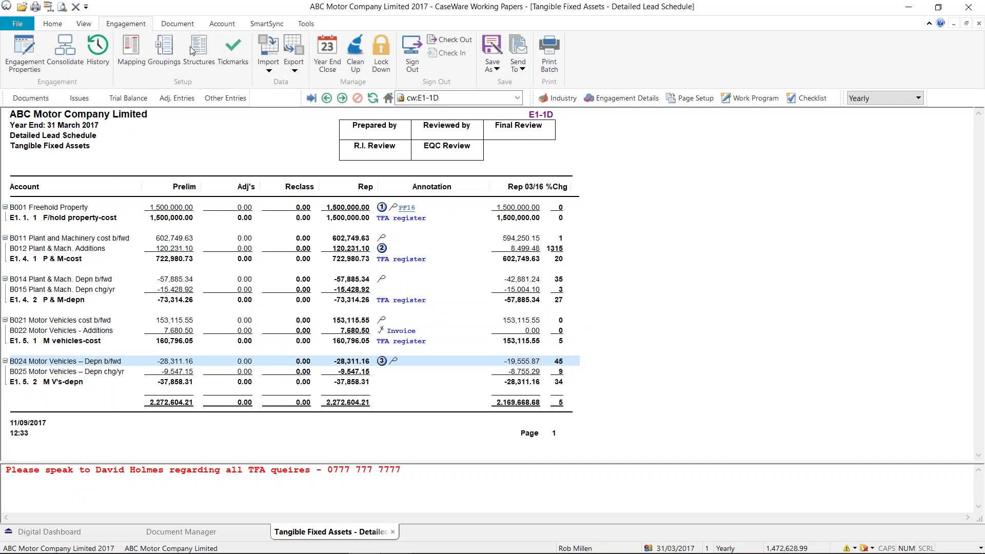
{"action": "left_click", "coordinate": [232, 52]}
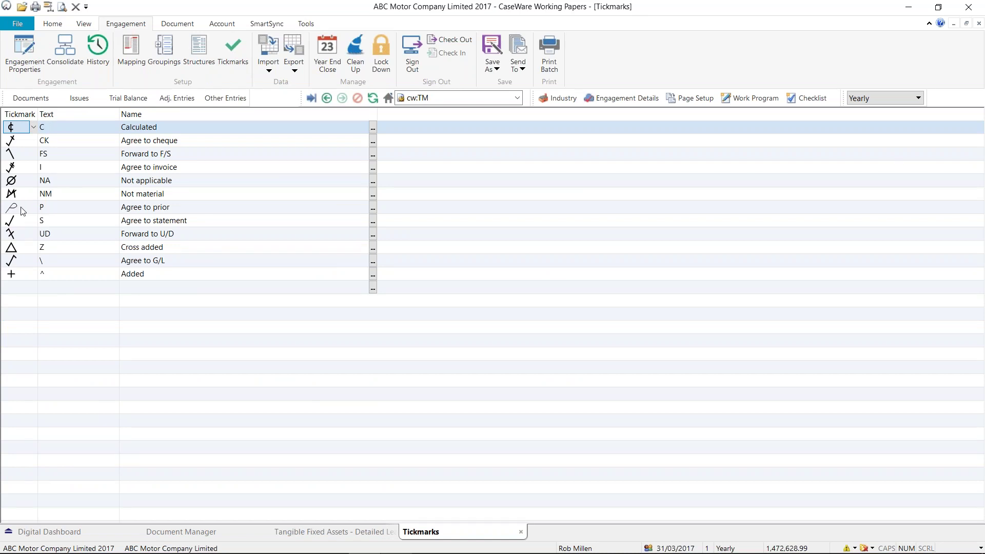
{"action": "left_click", "coordinate": [77, 210]}
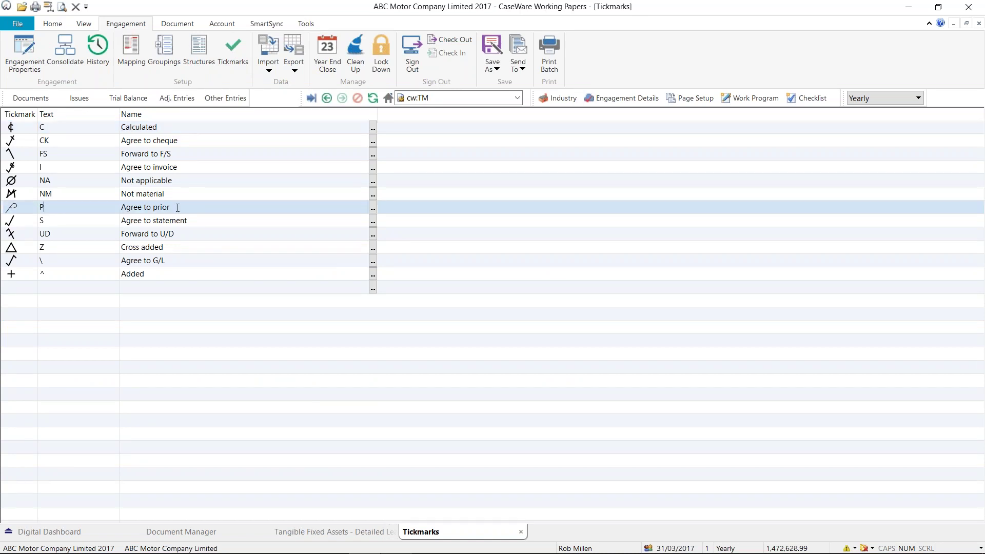
{"action": "left_click", "coordinate": [34, 207]}
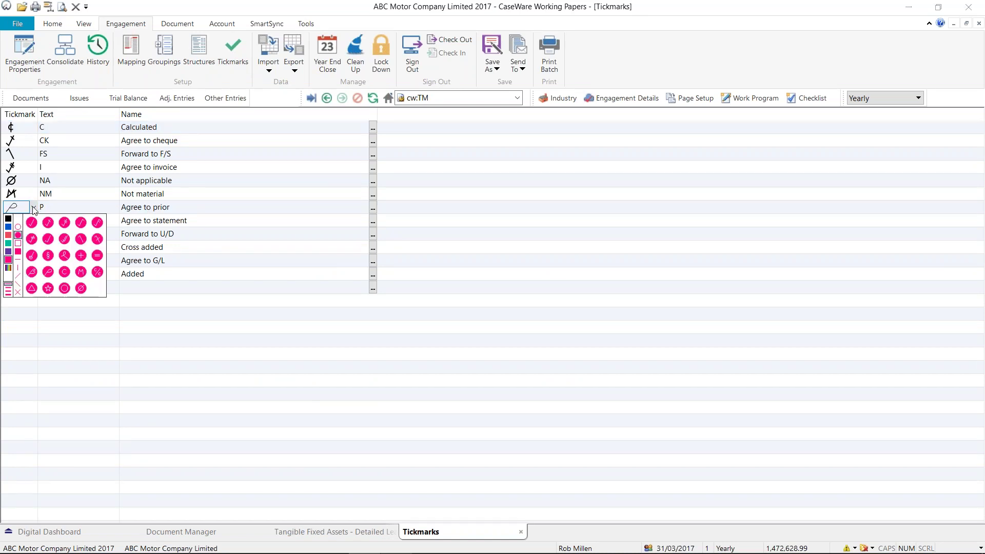
{"action": "left_click", "coordinate": [8, 244]}
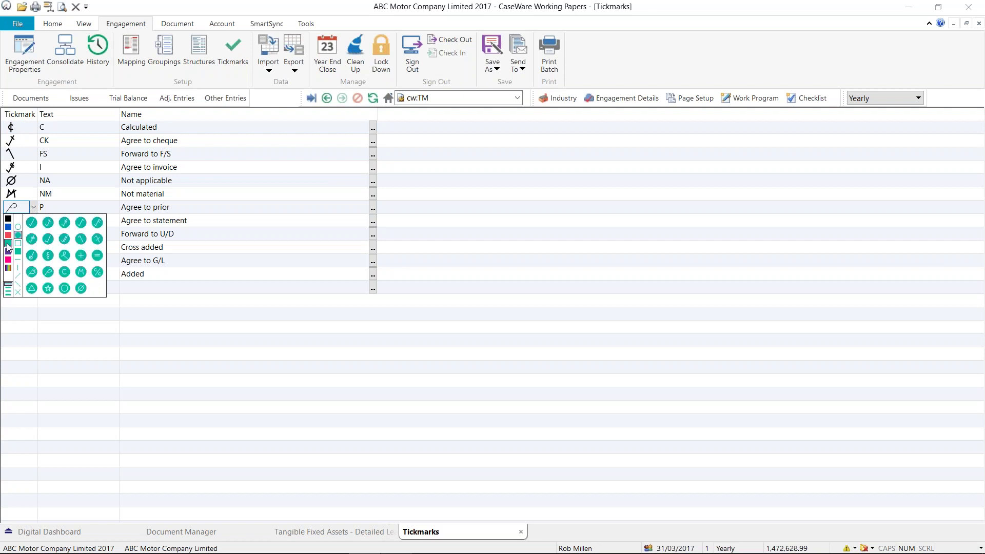
{"action": "left_click", "coordinate": [48, 272]}
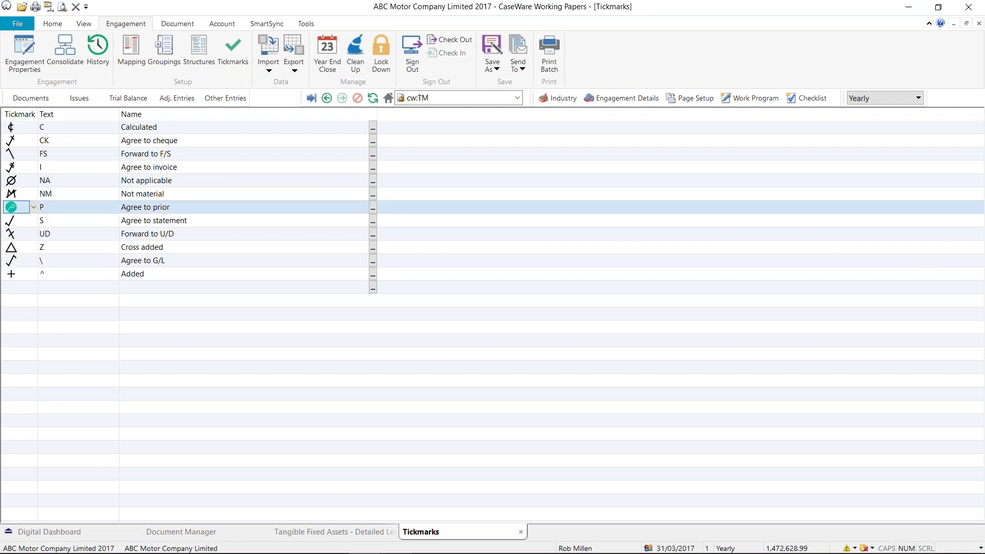
Give the Agree to invoice tickmark a red symbol.
{"action": "left_click", "coordinate": [34, 168]}
{"action": "left_click", "coordinate": [9, 197]}
{"action": "left_click", "coordinate": [46, 198]}
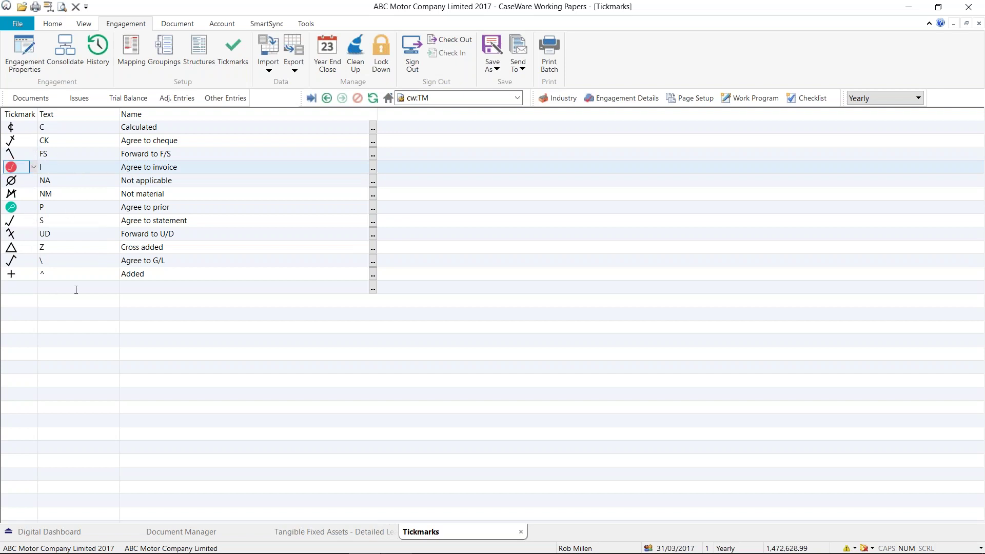
{"action": "left_click", "coordinate": [140, 288]}
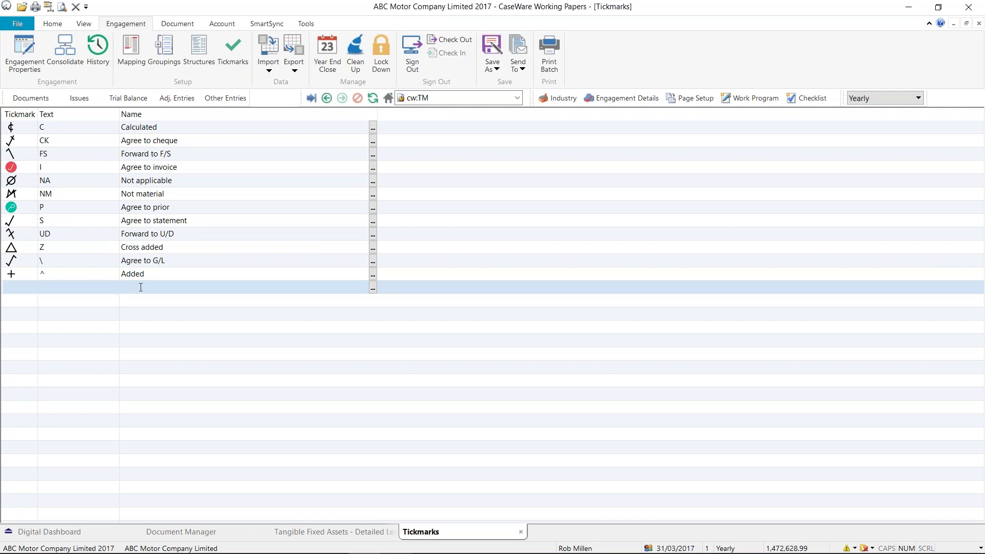
Name the new tickmark 'Physically verified', give it code v and a blue check symbol.
{"action": "type", "text": "p"}
{"action": "key", "text": "BackSpace"}
{"action": "key", "text": "Caps_Lock"}
{"action": "type", "text": "P"}
{"action": "key", "text": "Caps_Lock"}
{"action": "type", "text": "hysically verified"}
{"action": "left_click", "coordinate": [84, 287]}
{"action": "type", "text": "v"}
{"action": "left_click", "coordinate": [34, 288]}
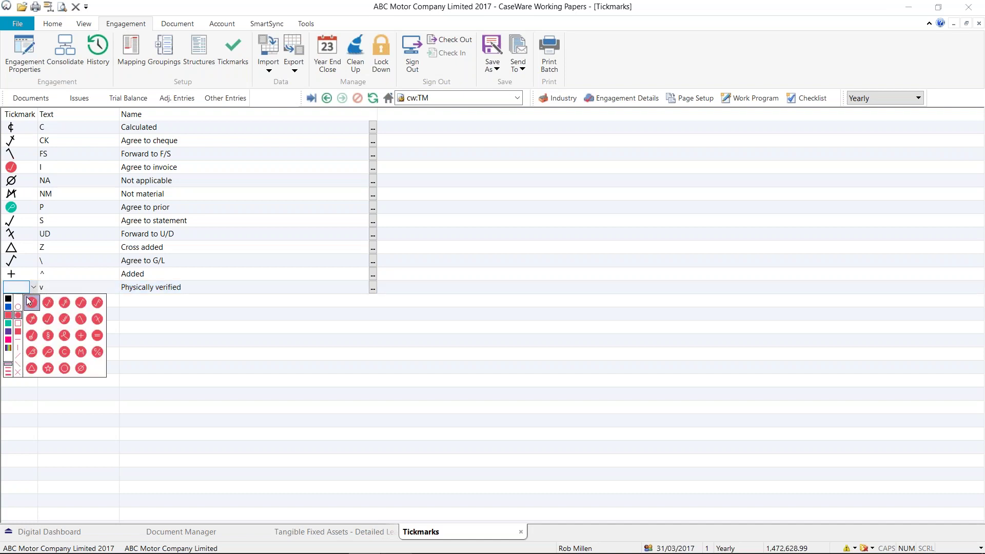
{"action": "left_click", "coordinate": [8, 307]}
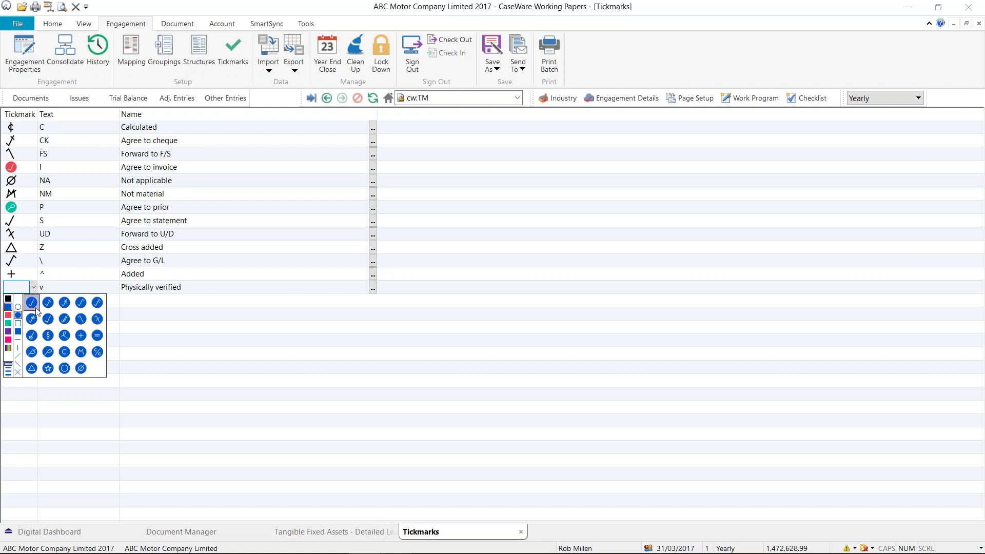
{"action": "left_click", "coordinate": [32, 303]}
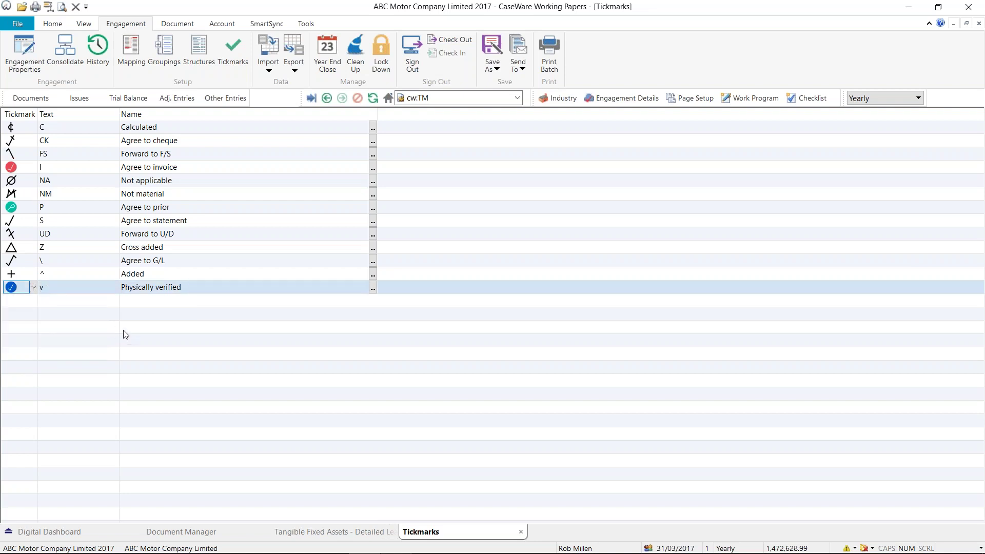
Back on E1-1D, add the Physically verified (v) tickmark to the B022 Additions value.
{"action": "left_click", "coordinate": [339, 534]}
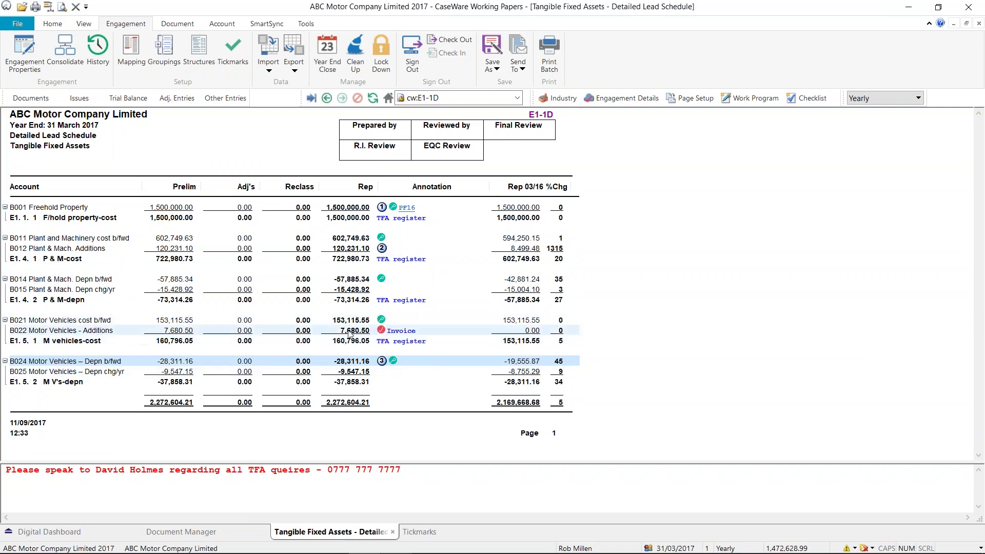
{"action": "right_click", "coordinate": [364, 333]}
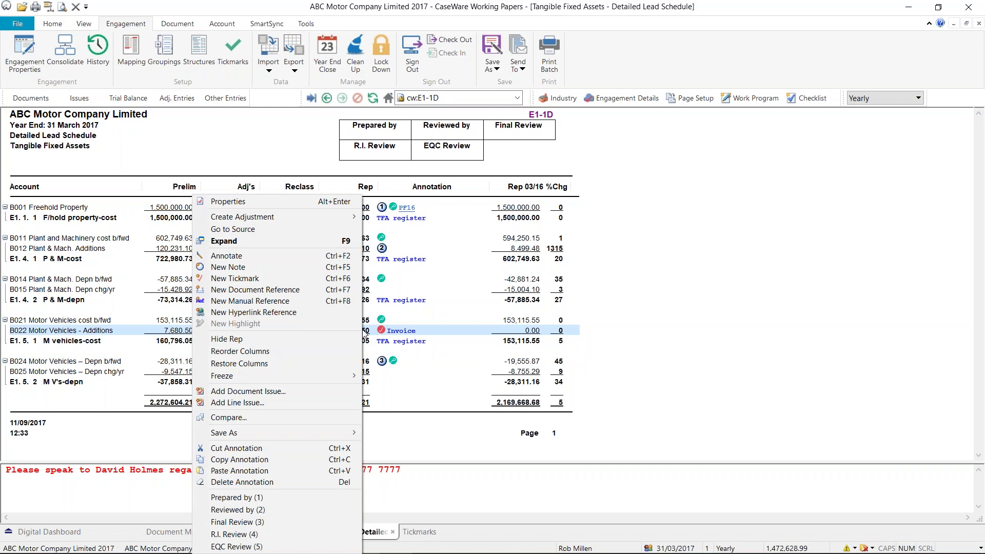
{"action": "left_click", "coordinate": [246, 280]}
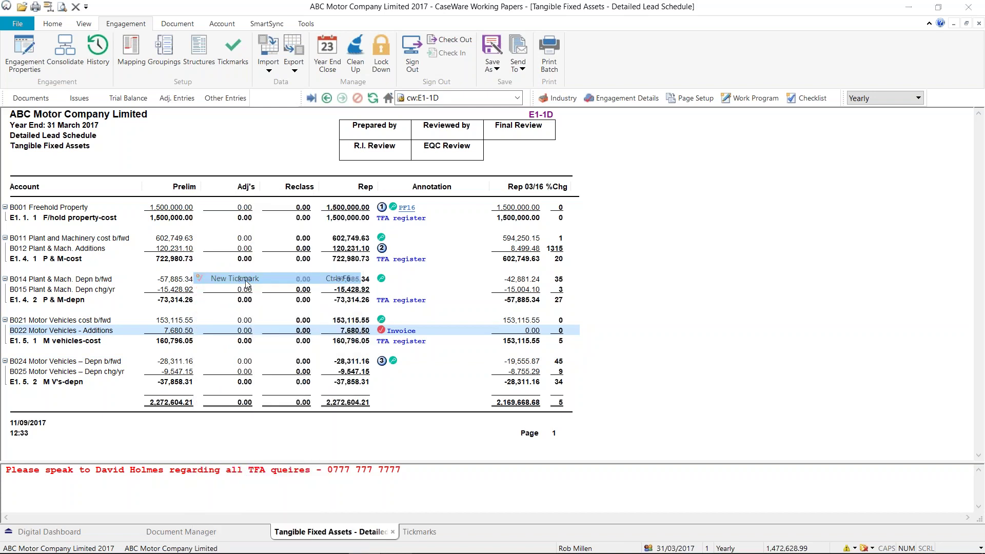
{"action": "left_click", "coordinate": [438, 266]}
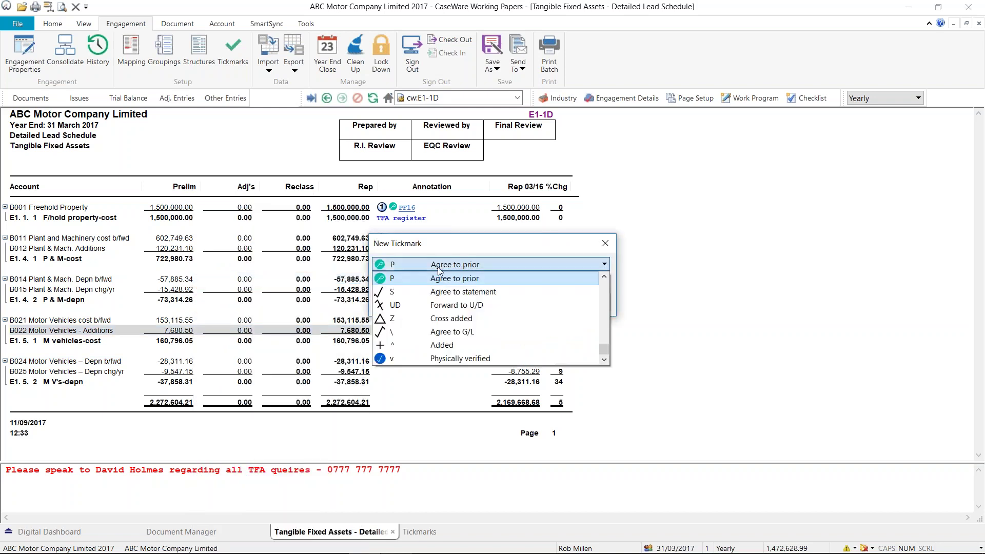
{"action": "left_click", "coordinate": [438, 362]}
{"action": "left_click", "coordinate": [463, 303]}
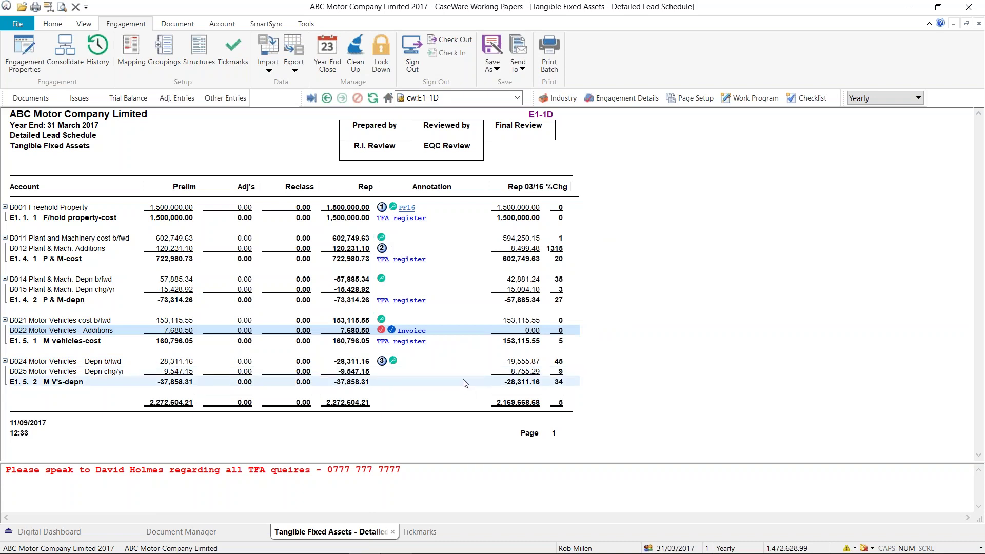
{"action": "mouse_move", "coordinate": [388, 332]}
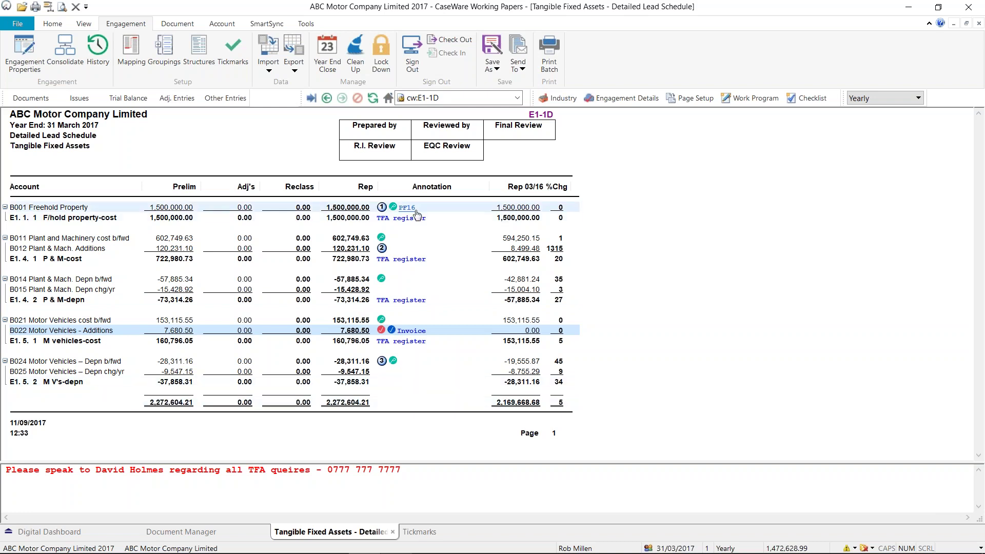
Preview the PF16 head office building notes link on the B001 Freehold Property line.
{"action": "mouse_move", "coordinate": [416, 212]}
{"action": "mouse_move", "coordinate": [382, 213]}
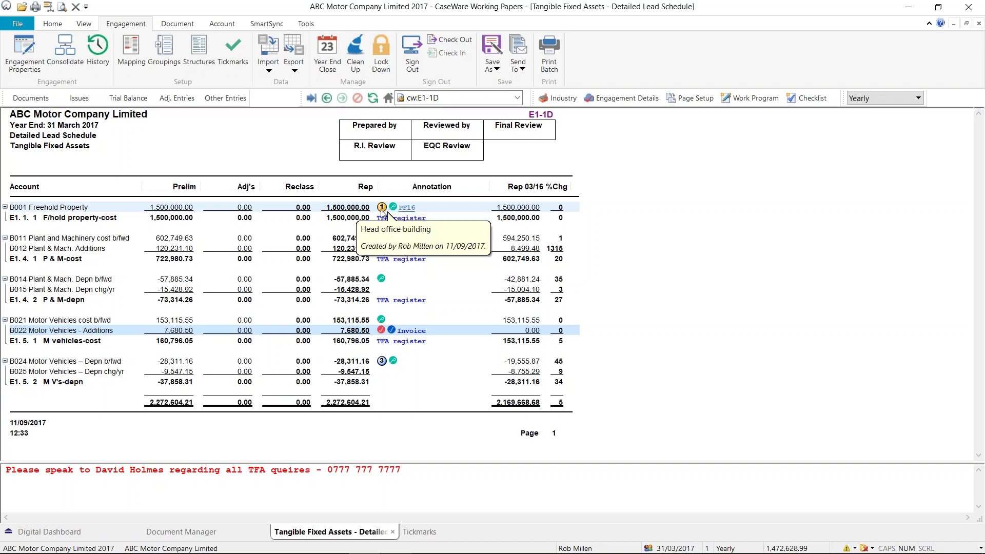
Open the linked PF16 head office building notes, scroll through them, and close Word.
{"action": "left_click", "coordinate": [415, 212]}
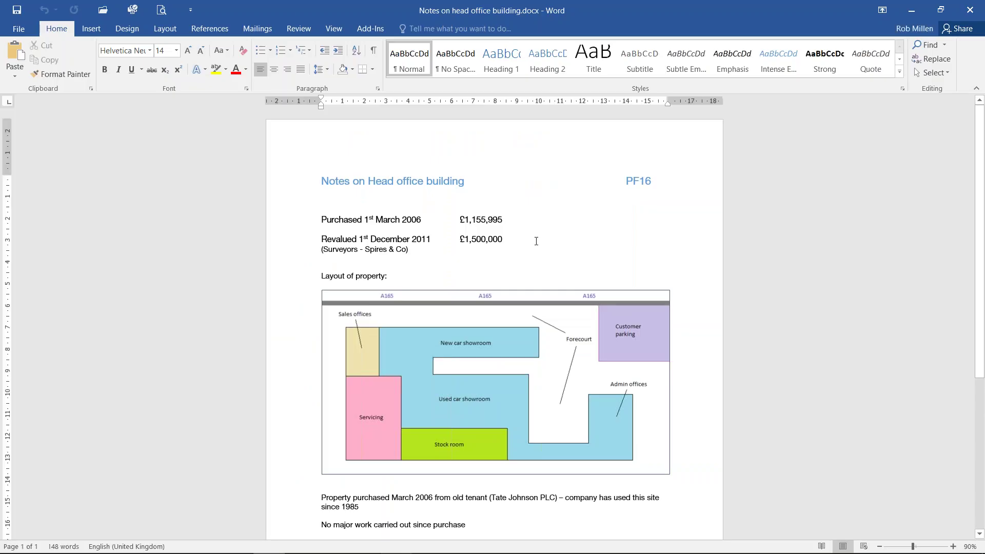
{"action": "scroll", "coordinate": [544, 254], "scroll_direction": "down", "scroll_amount": 5}
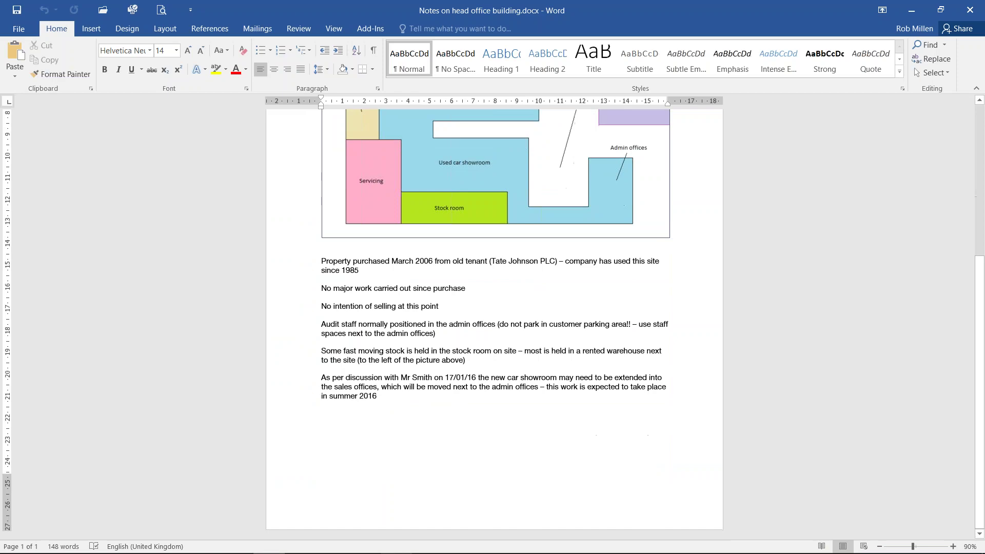
{"action": "scroll", "coordinate": [332, 183], "scroll_direction": "up", "scroll_amount": 5}
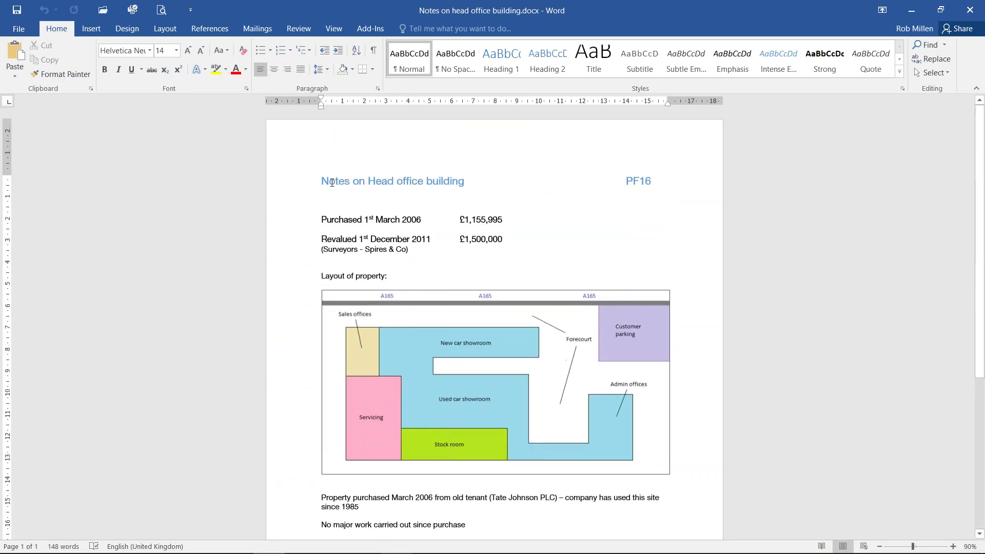
{"action": "left_click", "coordinate": [969, 11]}
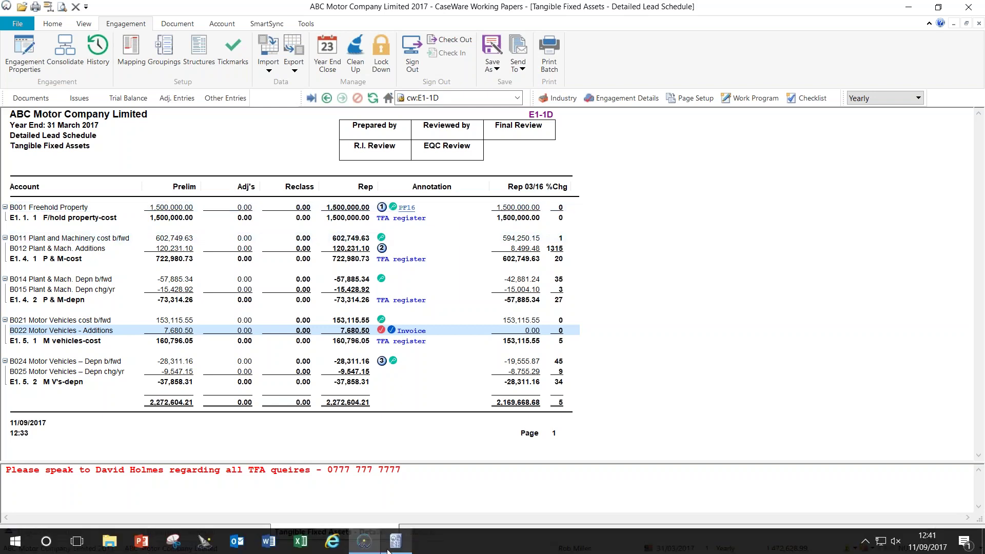
Add PF16 Notes on head office building and PF100 Due diligence references to B11 item 1.
{"action": "left_click", "coordinate": [392, 547]}
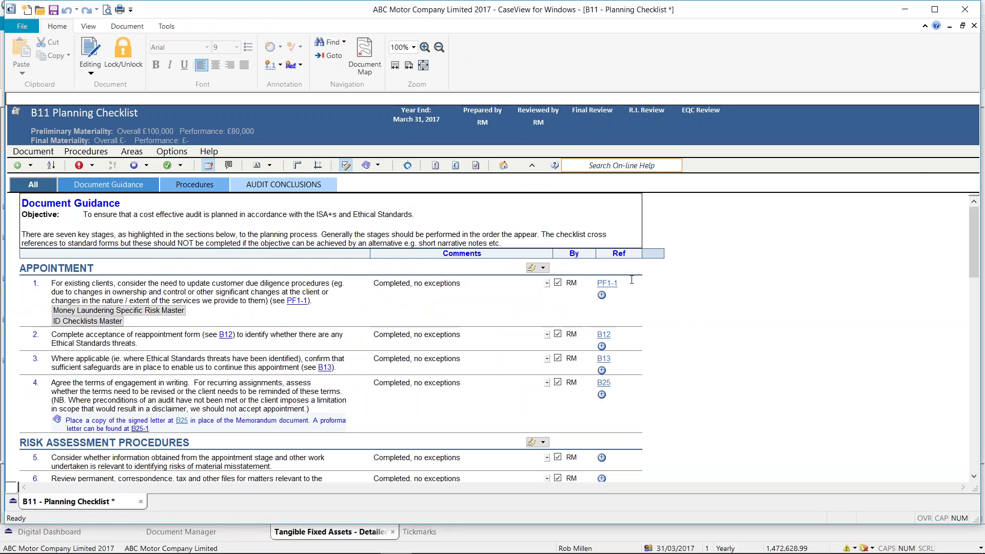
{"action": "left_click", "coordinate": [615, 306]}
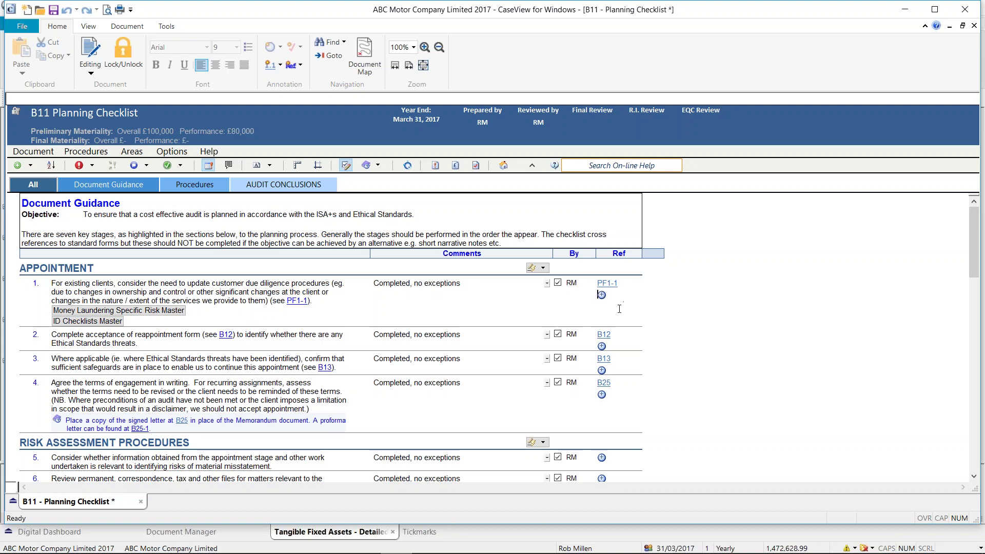
{"action": "right_click", "coordinate": [619, 309]}
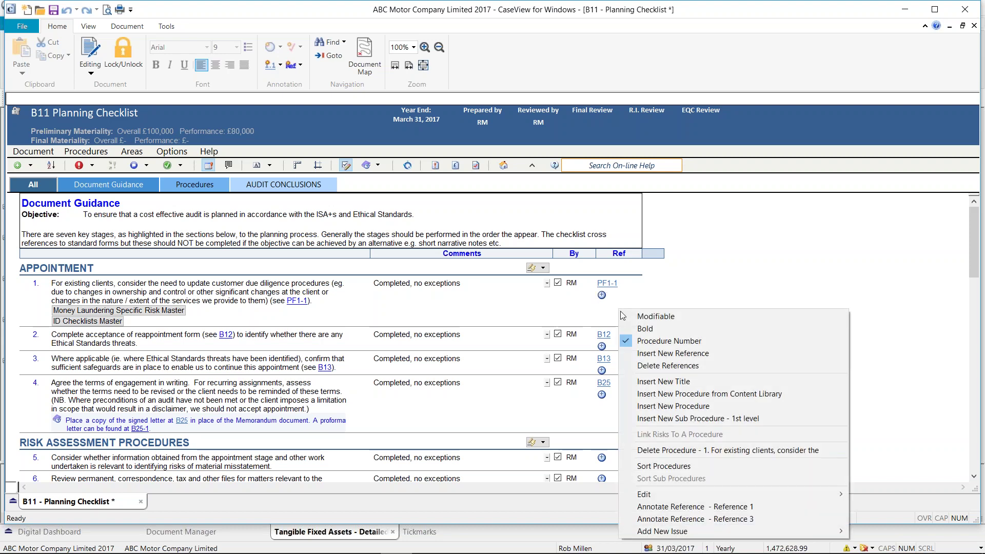
{"action": "left_click", "coordinate": [655, 355]}
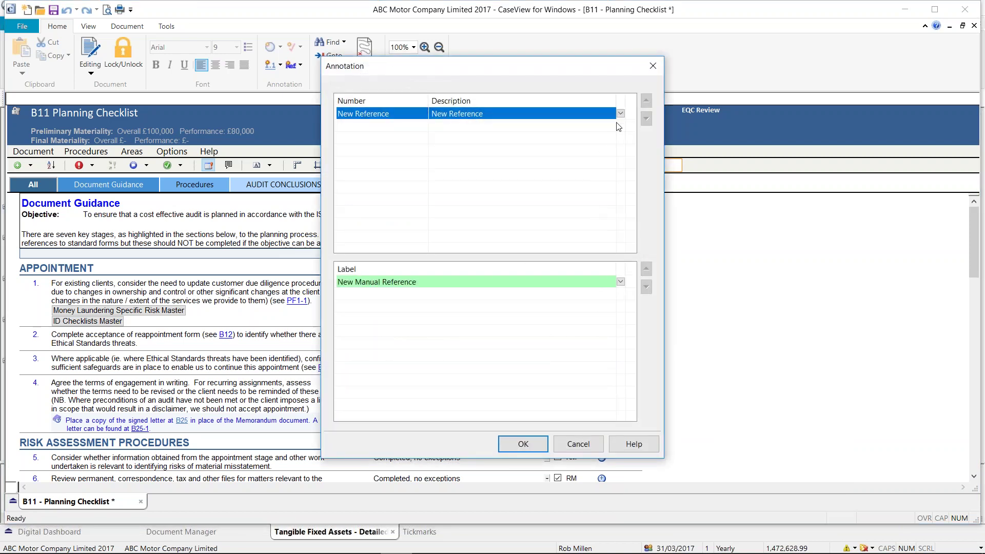
{"action": "left_click", "coordinate": [620, 113]}
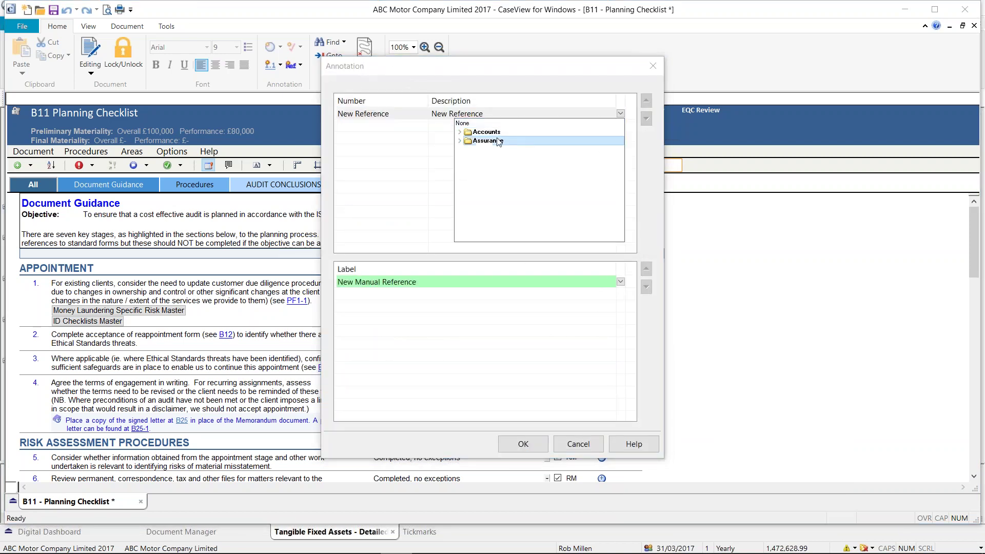
{"action": "left_click", "coordinate": [454, 140]}
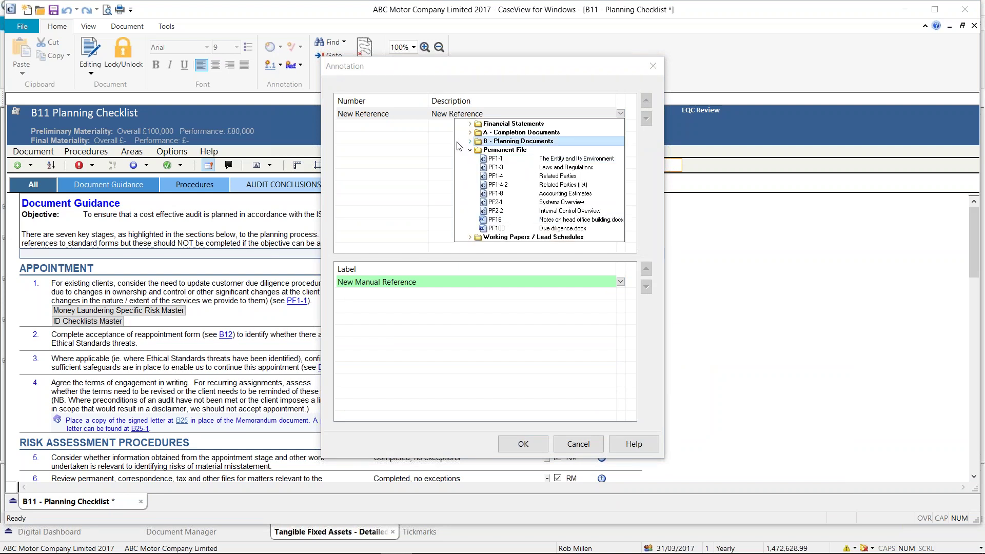
{"action": "left_click", "coordinate": [525, 220]}
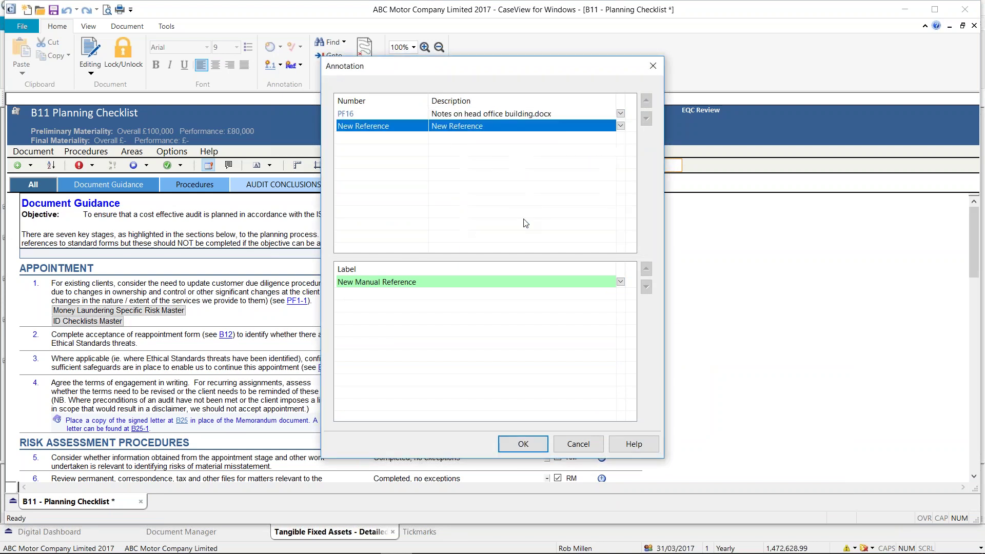
{"action": "left_click", "coordinate": [589, 174]}
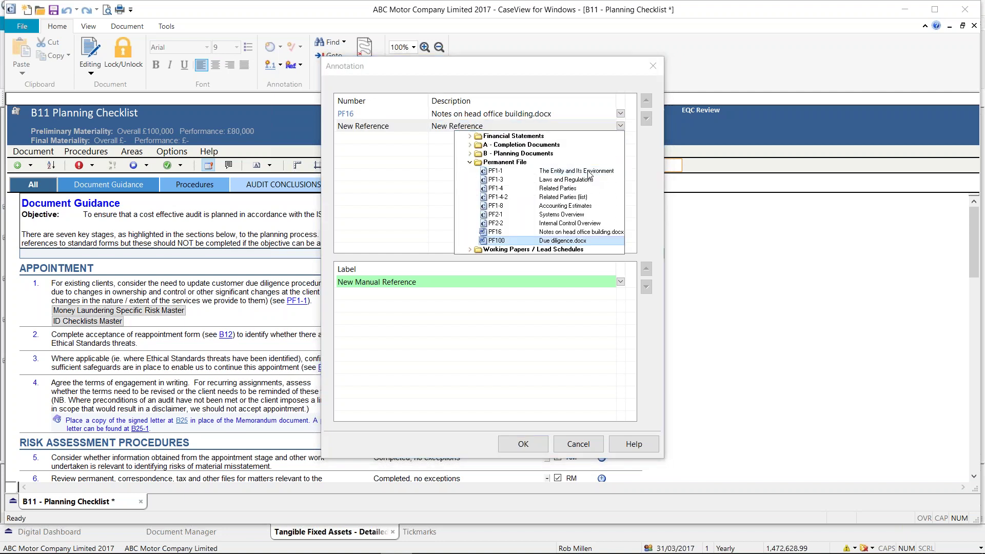
{"action": "left_click", "coordinate": [561, 241]}
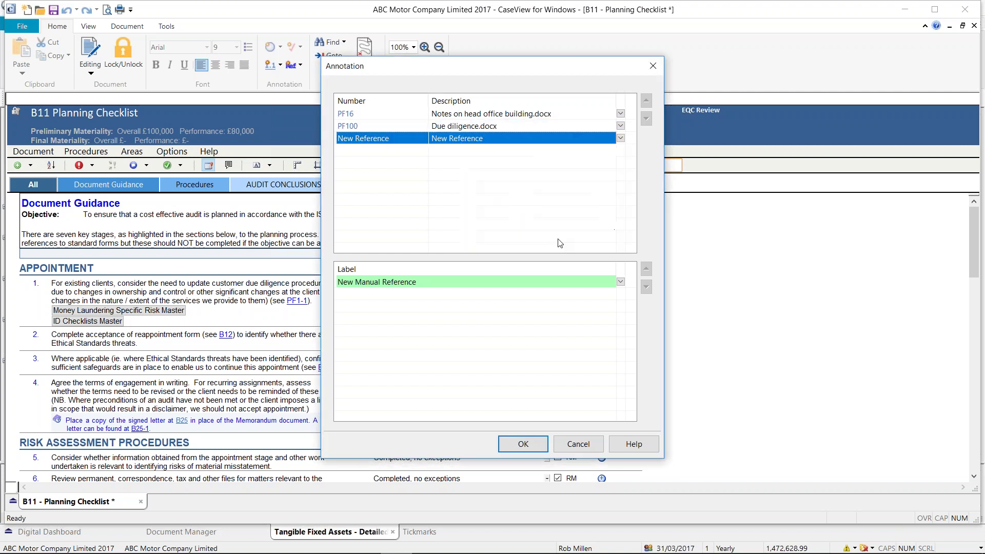
{"action": "left_click", "coordinate": [523, 444]}
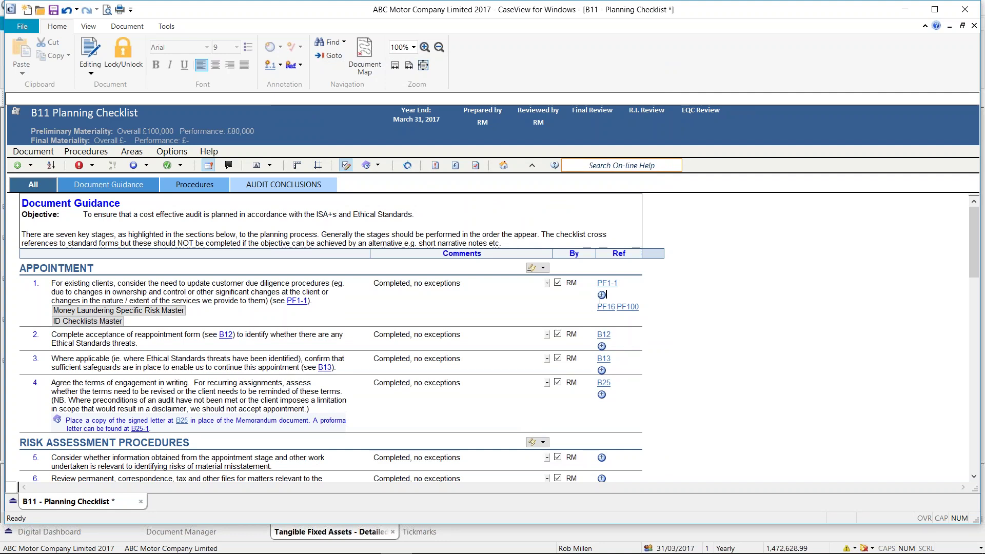
Add the AOCR audit optimiser confirmation report as another reference on item 1.
{"action": "left_click", "coordinate": [602, 295]}
{"action": "left_click", "coordinate": [620, 113]}
{"action": "left_click", "coordinate": [460, 141]}
{"action": "left_click", "coordinate": [487, 160]}
{"action": "left_click", "coordinate": [525, 444]}
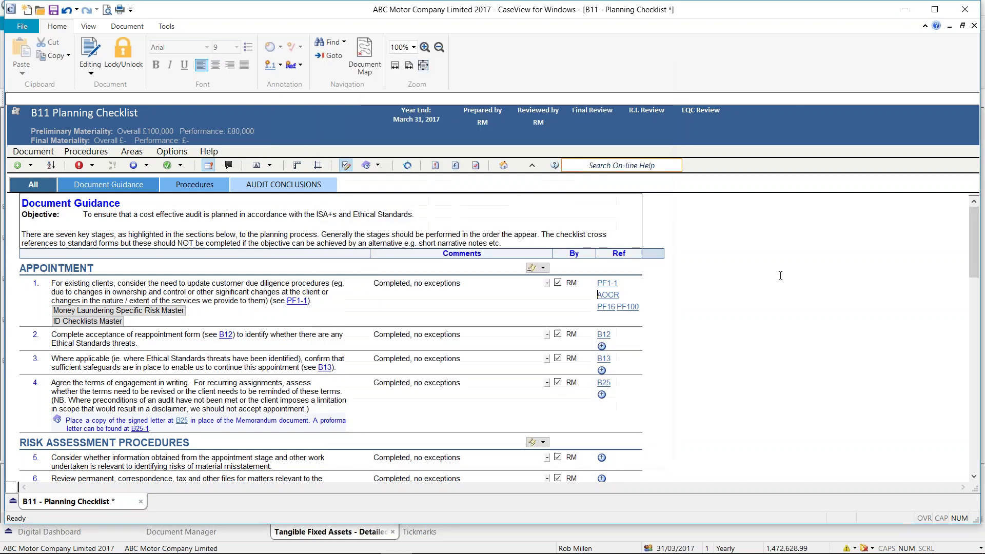
Add a manual reference labelled 'Comment' to Appointment step 2 of the B11 checklist.
{"action": "left_click", "coordinate": [601, 347]}
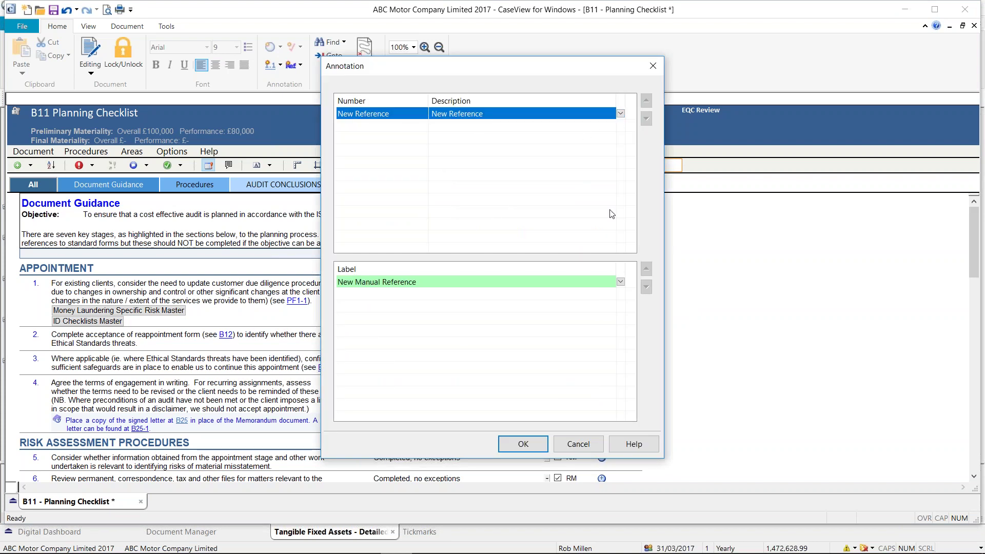
{"action": "left_click", "coordinate": [620, 283]}
{"action": "left_click", "coordinate": [621, 282]}
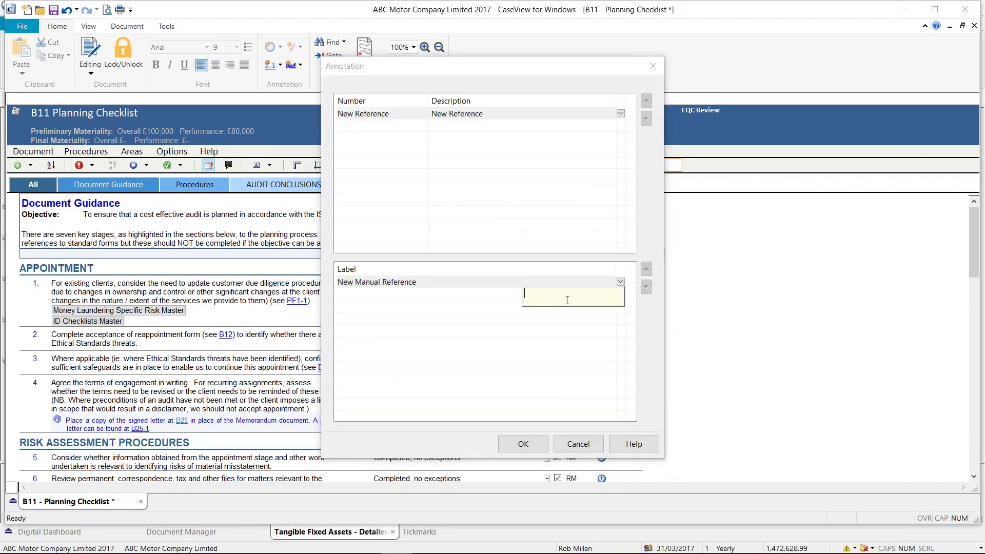
{"action": "type", "text": "Comment"}
{"action": "key", "text": "Return"}
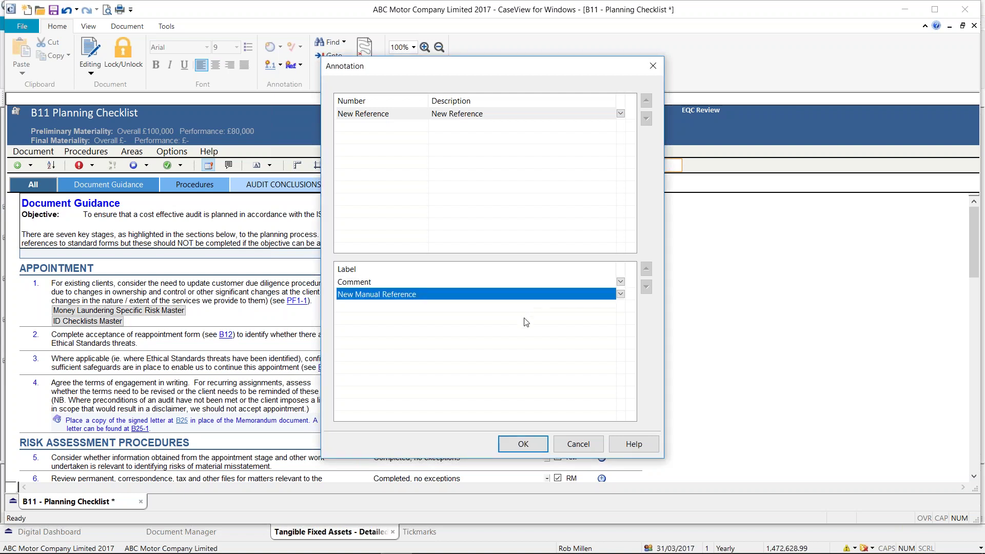
{"action": "left_click", "coordinate": [523, 443]}
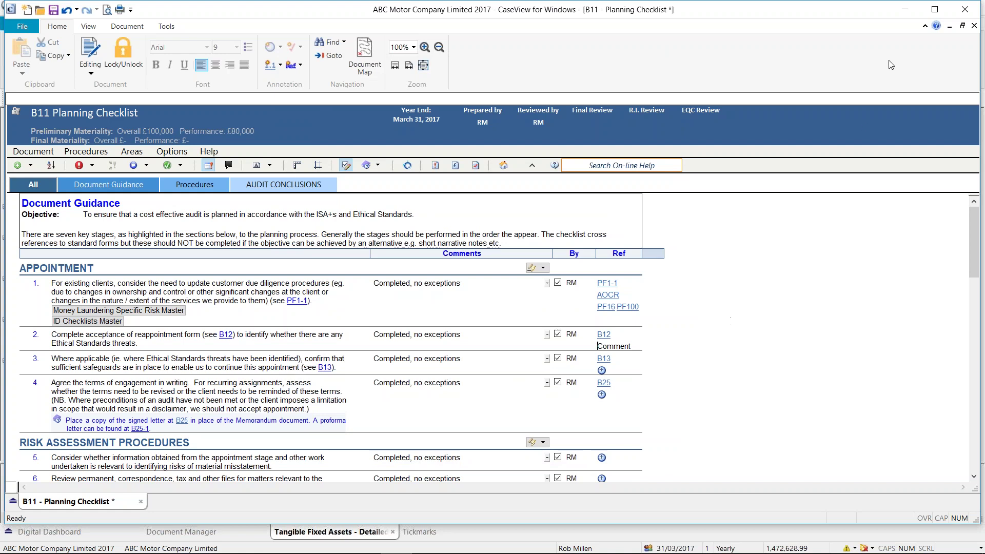
Minimize CaseView and reference the PRELIM Preliminary Tailoring Checklist on row B025 Motor Vehicles depreciation.
{"action": "left_click", "coordinate": [905, 9]}
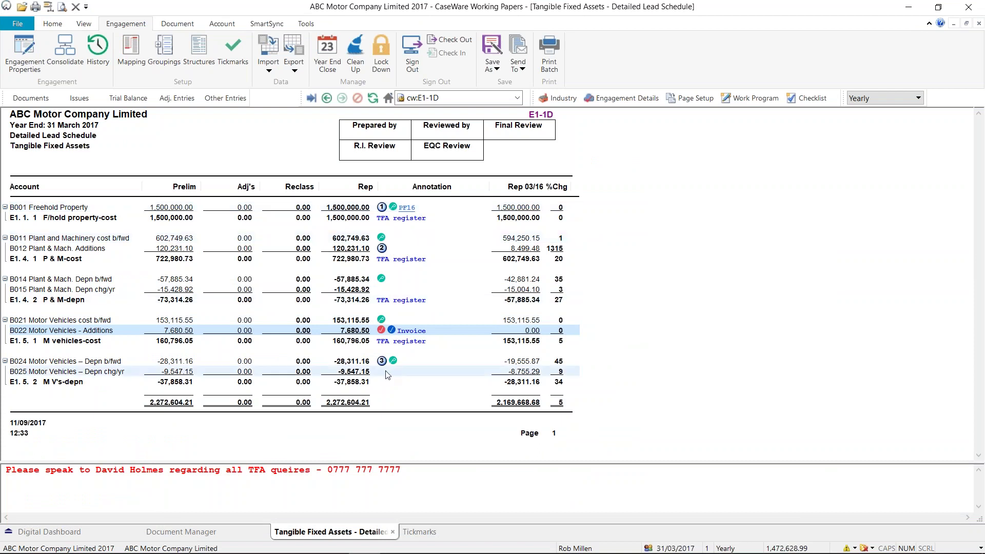
{"action": "right_click", "coordinate": [365, 370]}
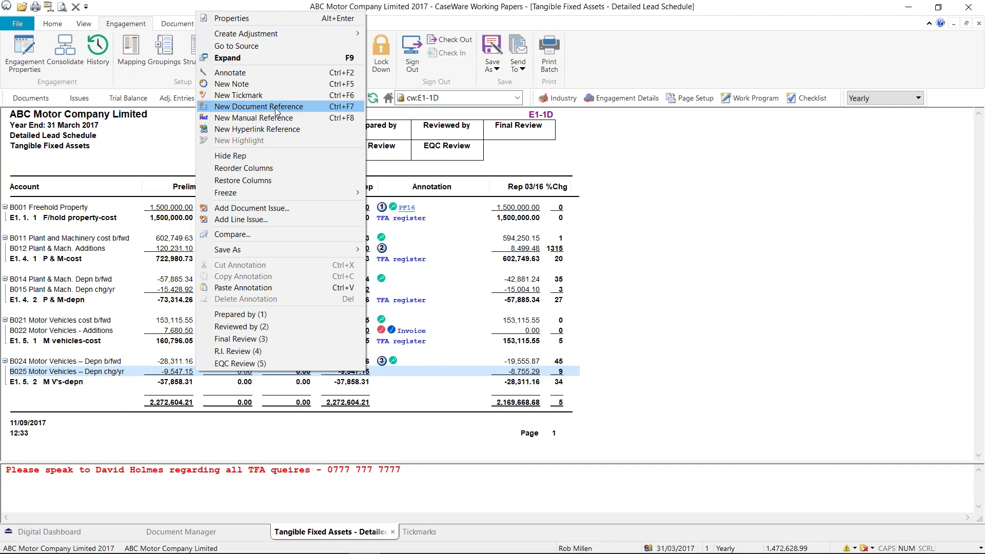
{"action": "left_click", "coordinate": [276, 110]}
{"action": "left_click", "coordinate": [537, 267]}
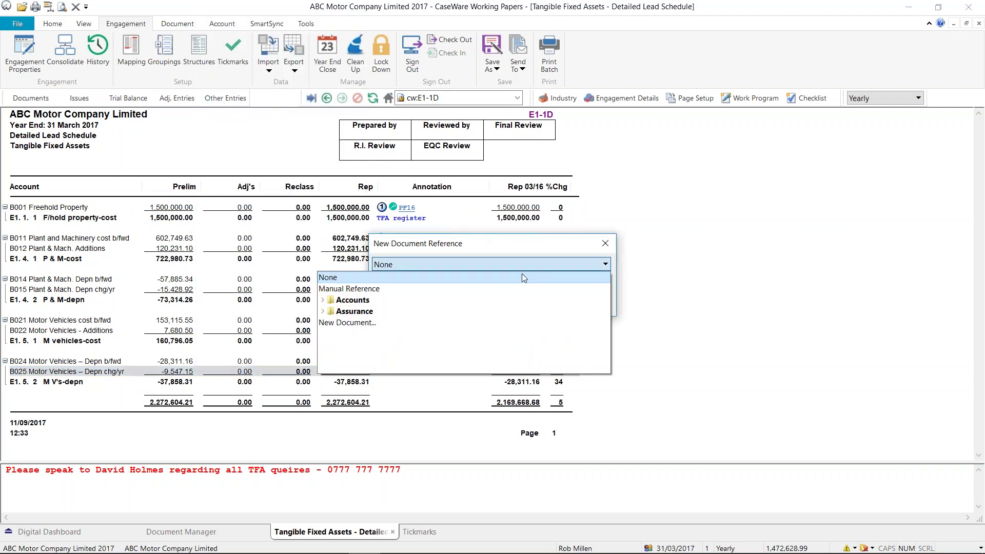
{"action": "left_click", "coordinate": [323, 311]}
{"action": "left_click", "coordinate": [340, 323]}
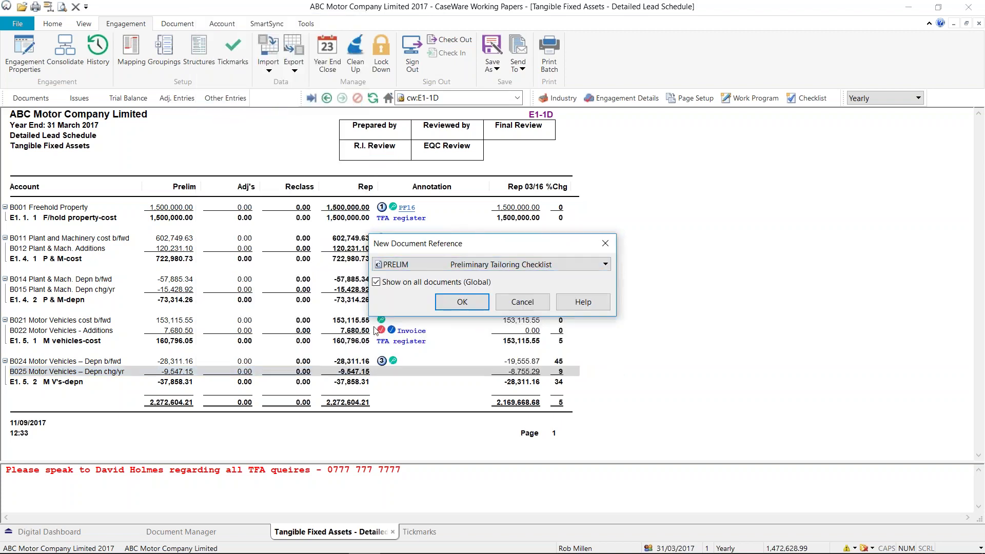
{"action": "left_click", "coordinate": [482, 302]}
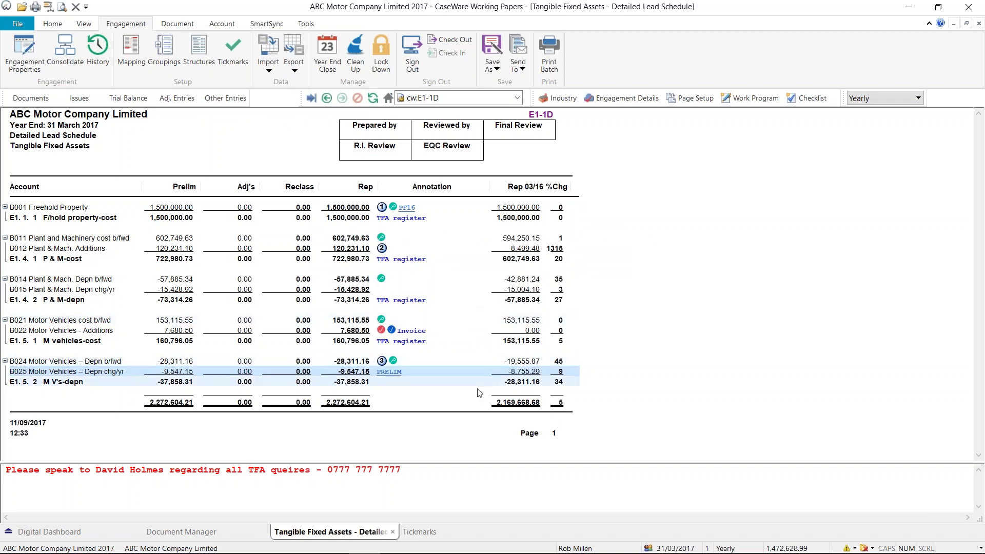
{"action": "mouse_move", "coordinate": [387, 375]}
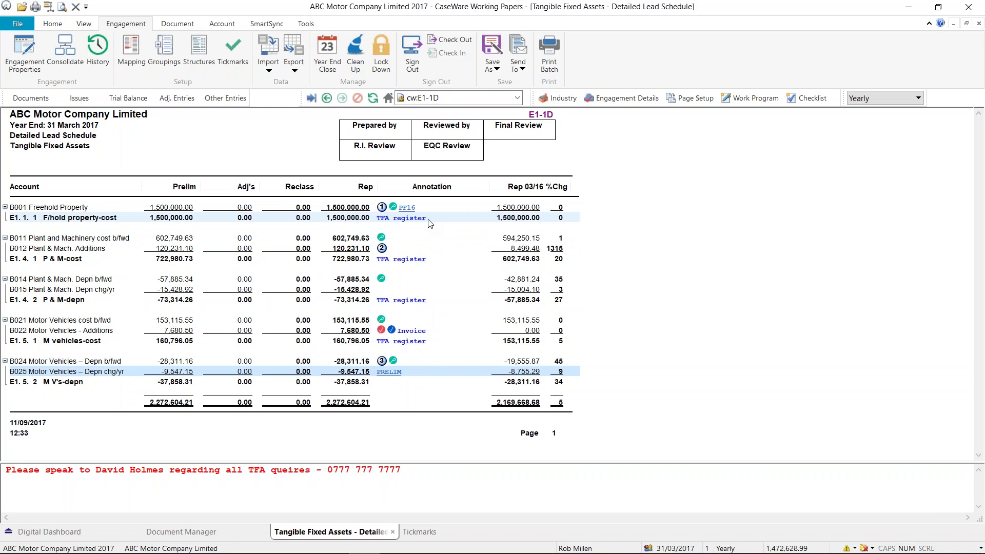
{"action": "mouse_move", "coordinate": [392, 222]}
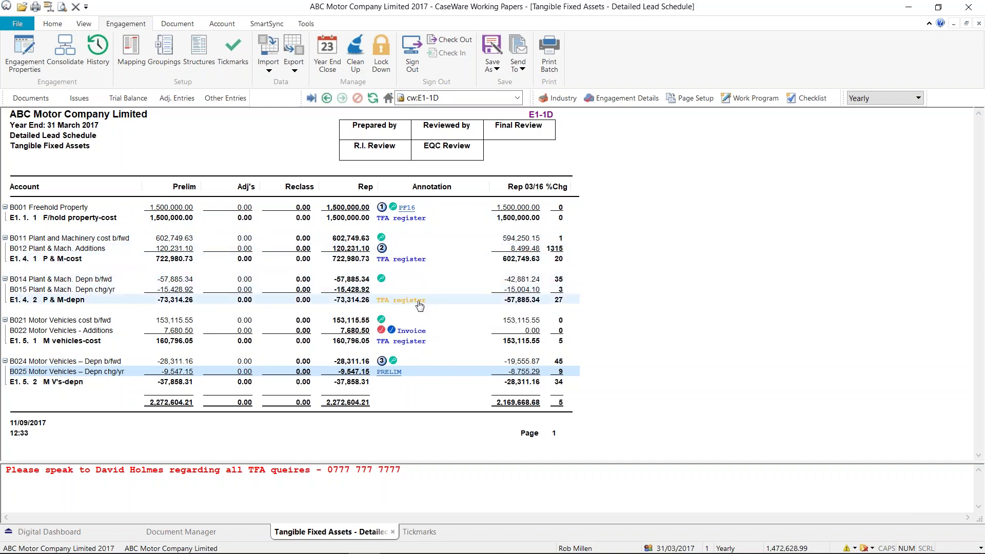
{"action": "mouse_move", "coordinate": [421, 346]}
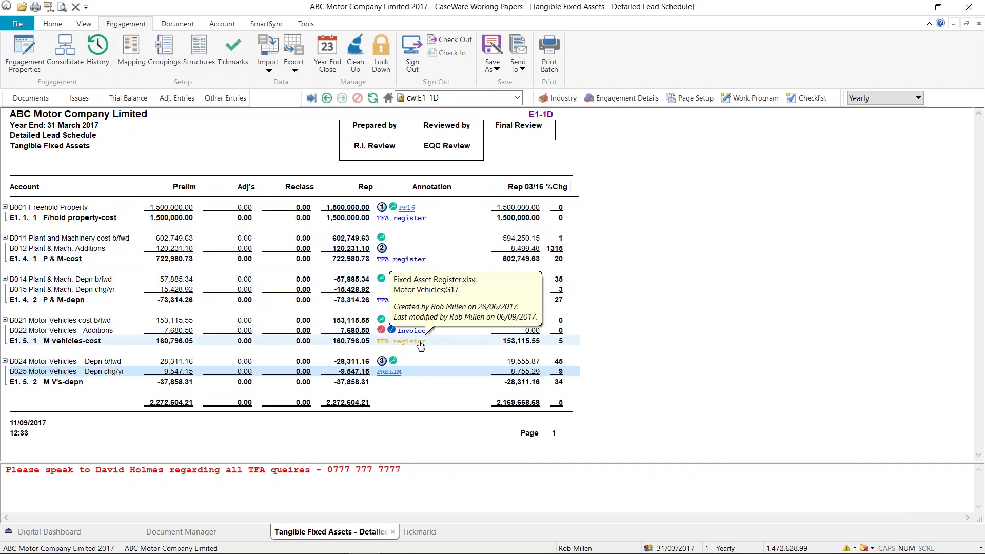
{"action": "left_click", "coordinate": [362, 385]}
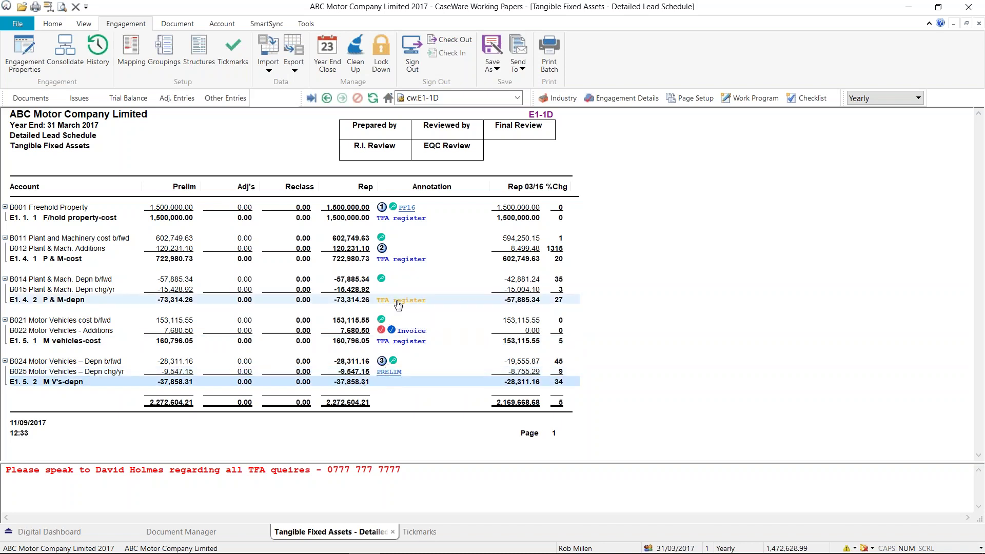
{"action": "mouse_move", "coordinate": [399, 305]}
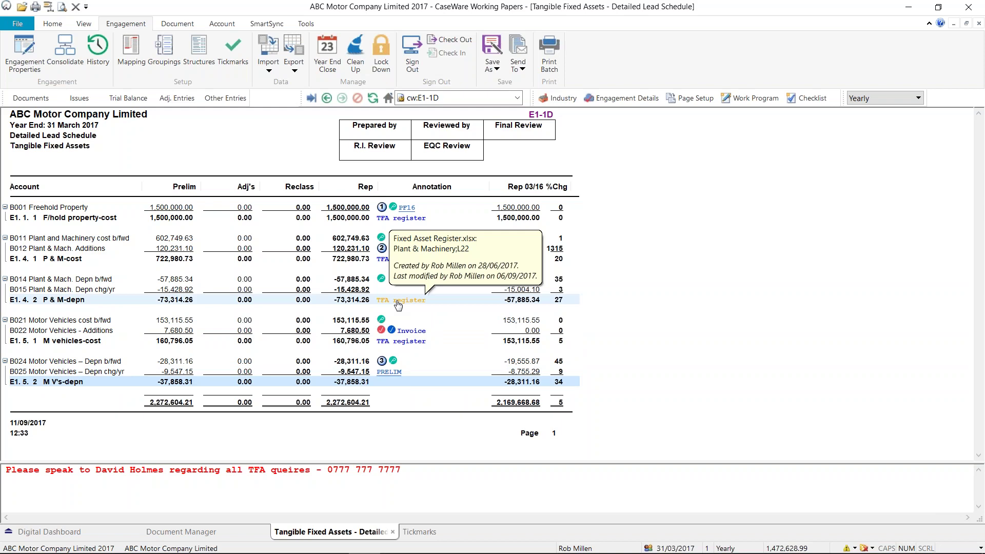
{"action": "left_click", "coordinate": [399, 304]}
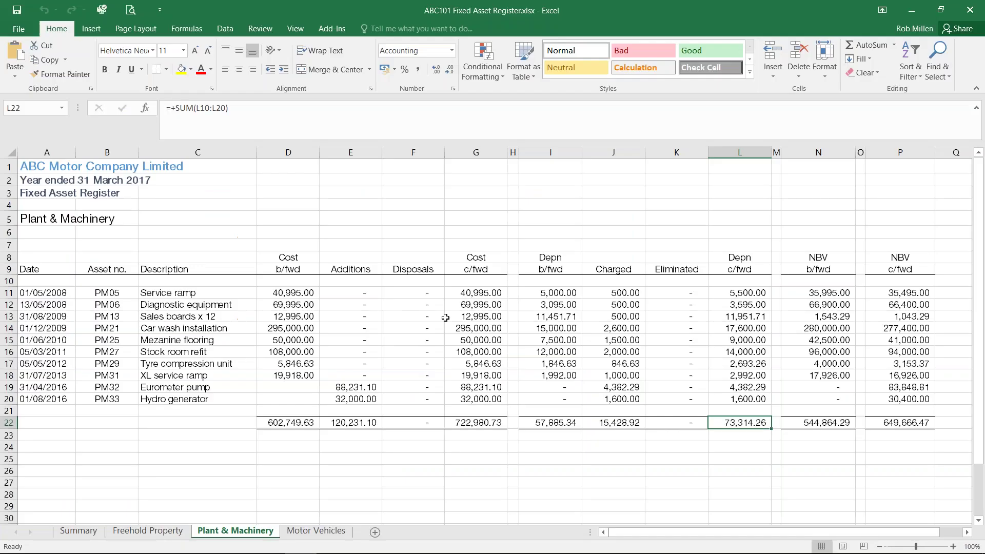
{"action": "double_click", "coordinate": [614, 8]}
{"action": "left_click_drag", "start_coordinate": [614, 7], "coordinate": [657, 337]}
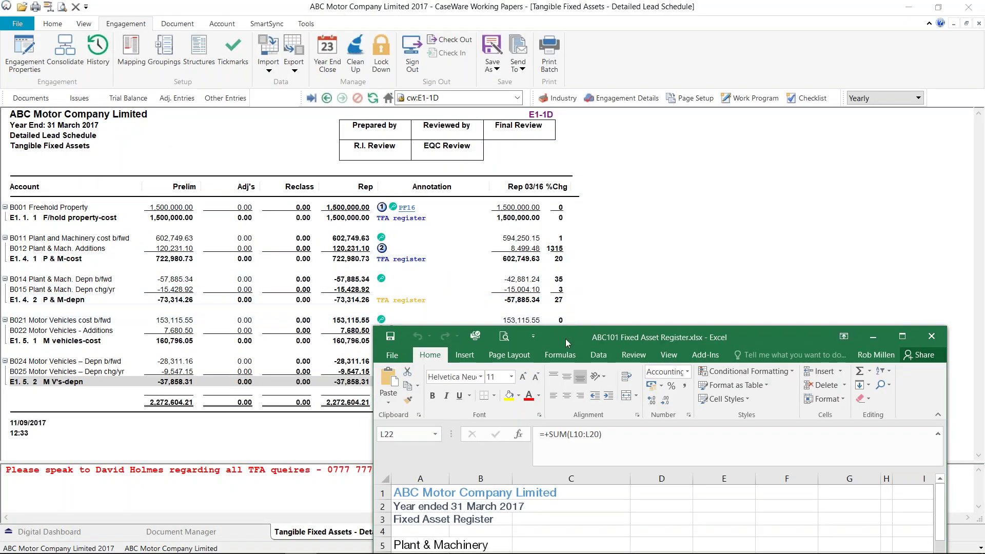
{"action": "left_click_drag", "start_coordinate": [582, 336], "coordinate": [367, 88]}
{"action": "double_click", "coordinate": [470, 88]}
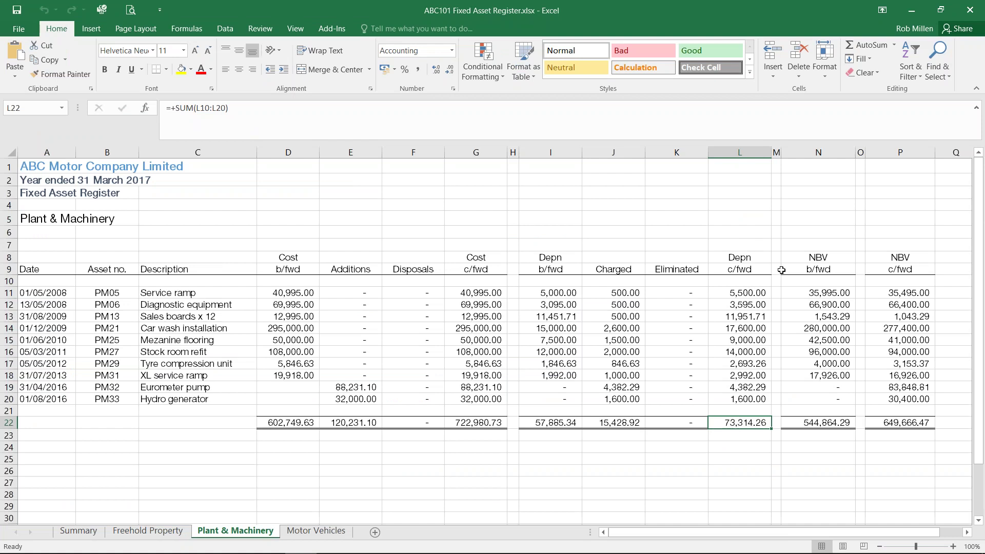
{"action": "left_click", "coordinate": [969, 12]}
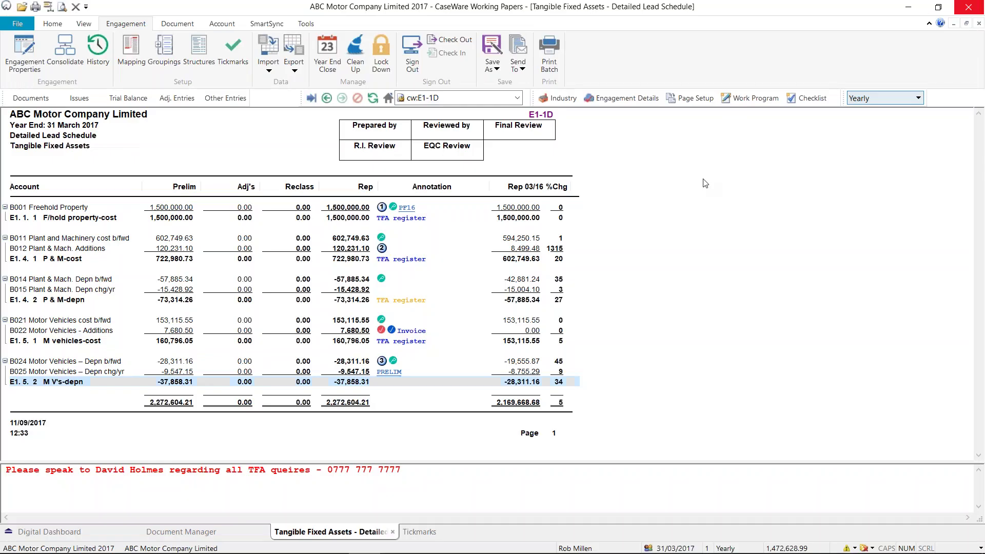
Start a new hyperlink reference on row E1.5.2 labelled 'TFA register'.
{"action": "right_click", "coordinate": [359, 385]}
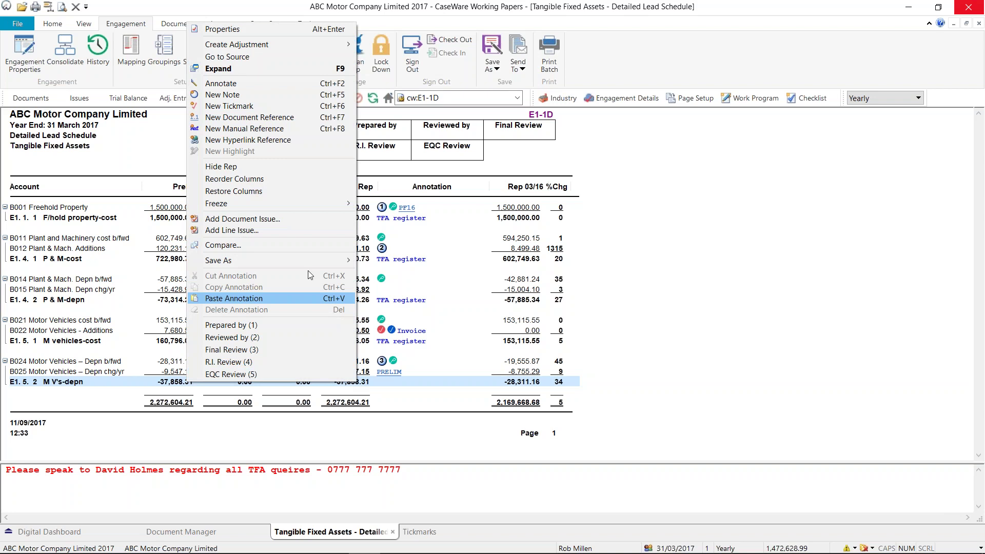
{"action": "left_click", "coordinate": [272, 144]}
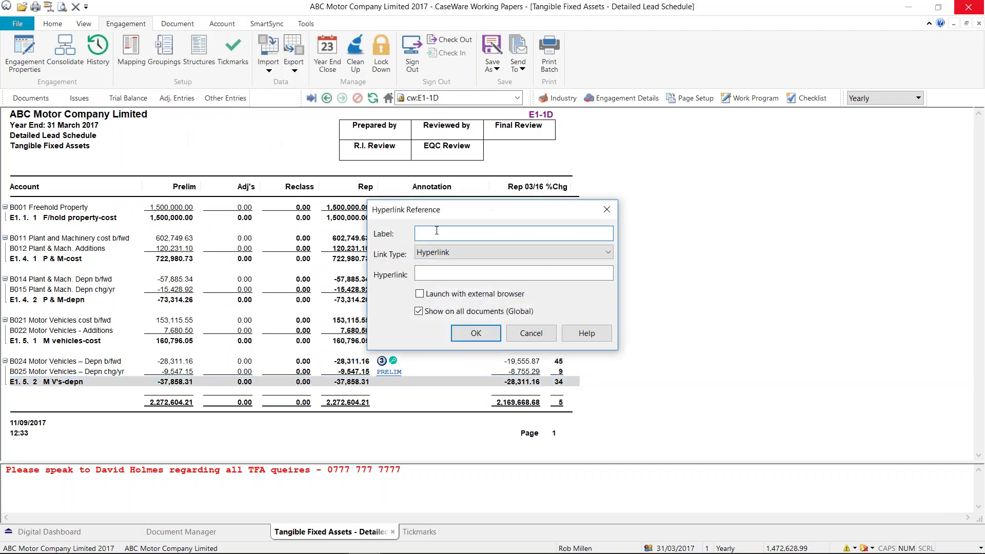
{"action": "mouse_move", "coordinate": [445, 218]}
{"action": "left_mouse_down"}
{"action": "mouse_move", "coordinate": [566, 217]}
{"action": "mouse_move", "coordinate": [669, 237]}
{"action": "left_mouse_up"}
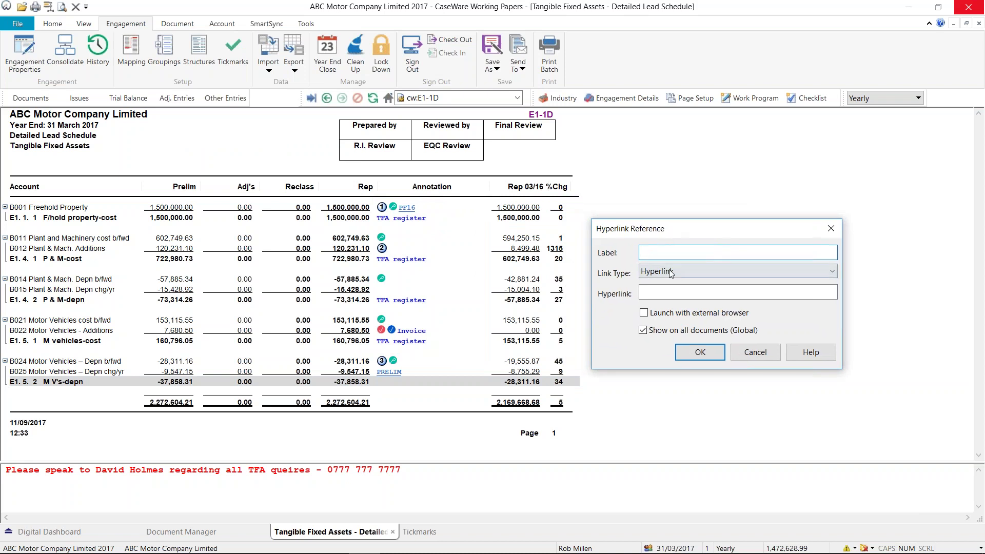
{"action": "type", "text": "TFA register"}
{"action": "left_click", "coordinate": [660, 271]}
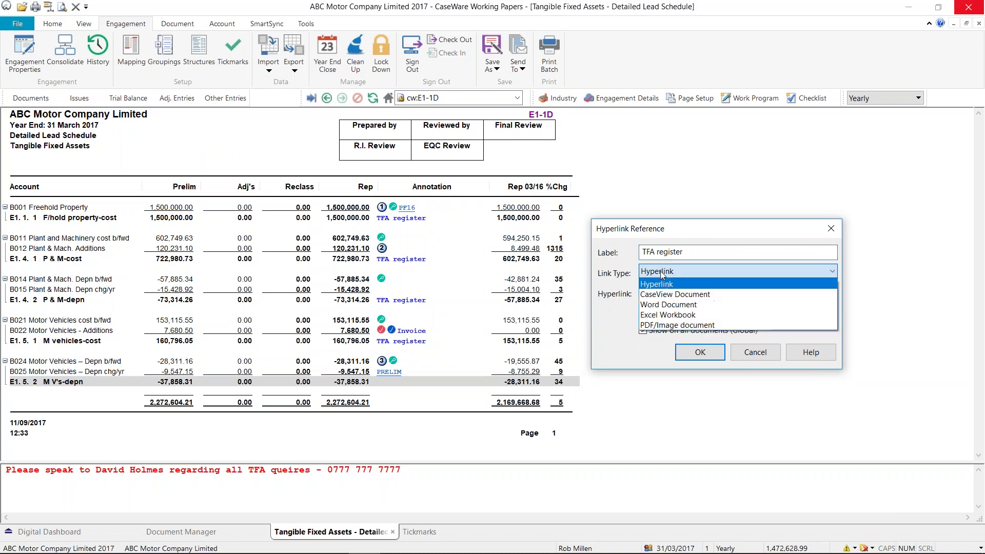
Point the hyperlink at the E4 Fixed Asset Register.xlsx workbook under E1 Tangible Fixed Assets.
{"action": "left_click", "coordinate": [651, 315]}
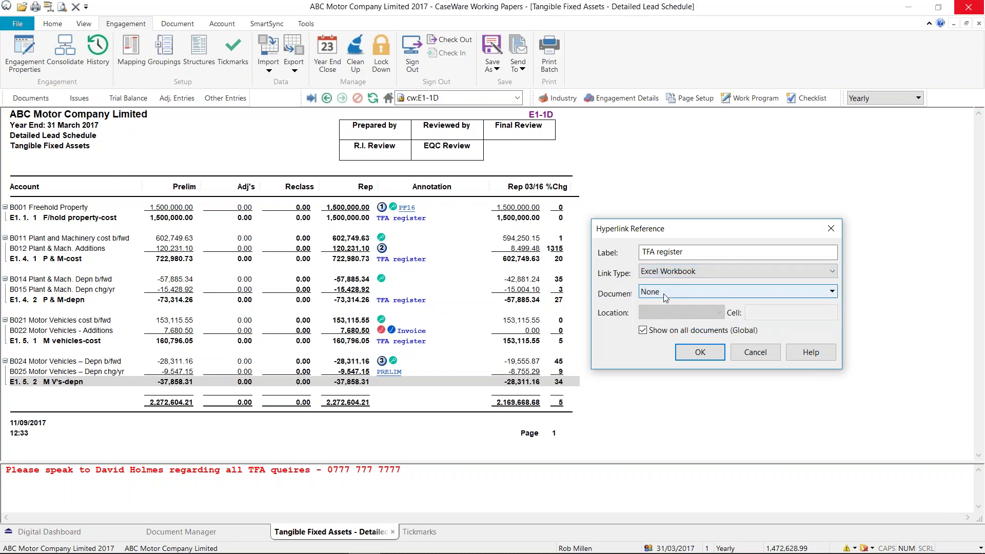
{"action": "left_click", "coordinate": [664, 293]}
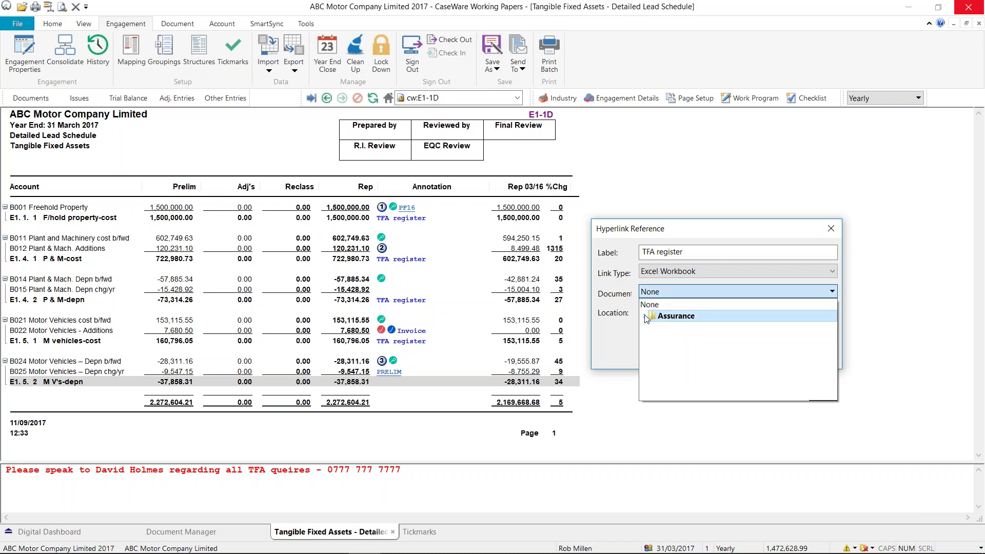
{"action": "double_click", "coordinate": [651, 315]}
{"action": "left_click", "coordinate": [649, 328]}
{"action": "left_click", "coordinate": [654, 338]}
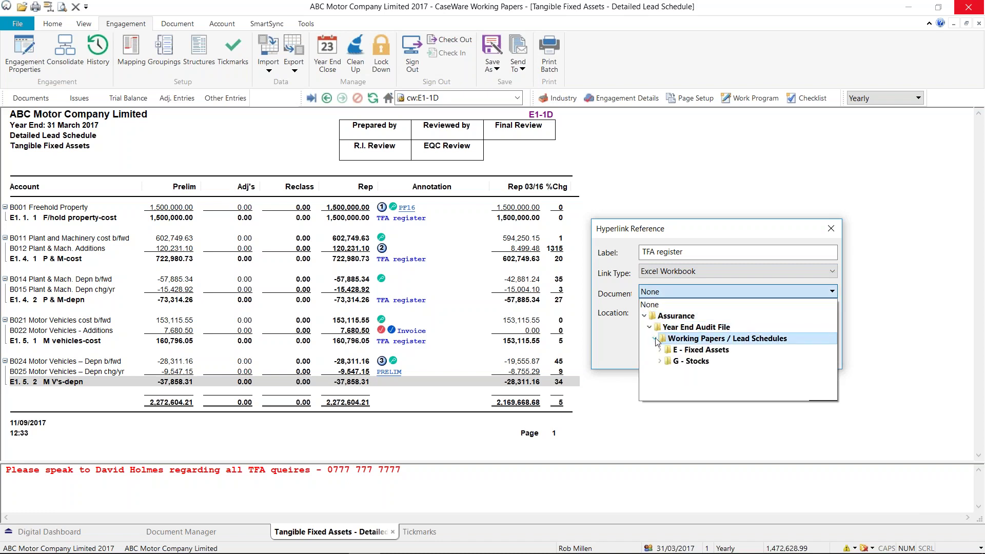
{"action": "left_click", "coordinate": [659, 349]}
{"action": "left_click", "coordinate": [665, 361]}
{"action": "left_click", "coordinate": [665, 362]}
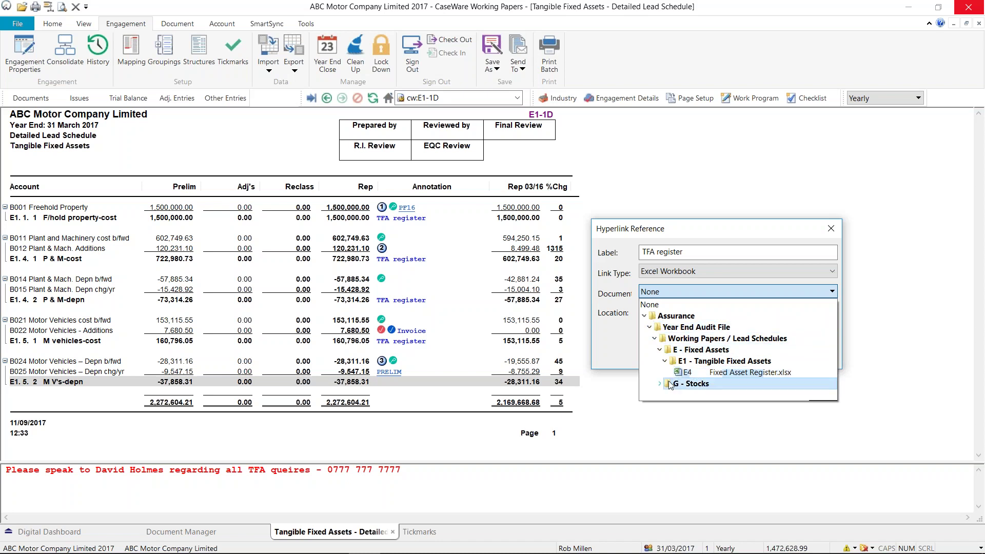
{"action": "left_click", "coordinate": [698, 375]}
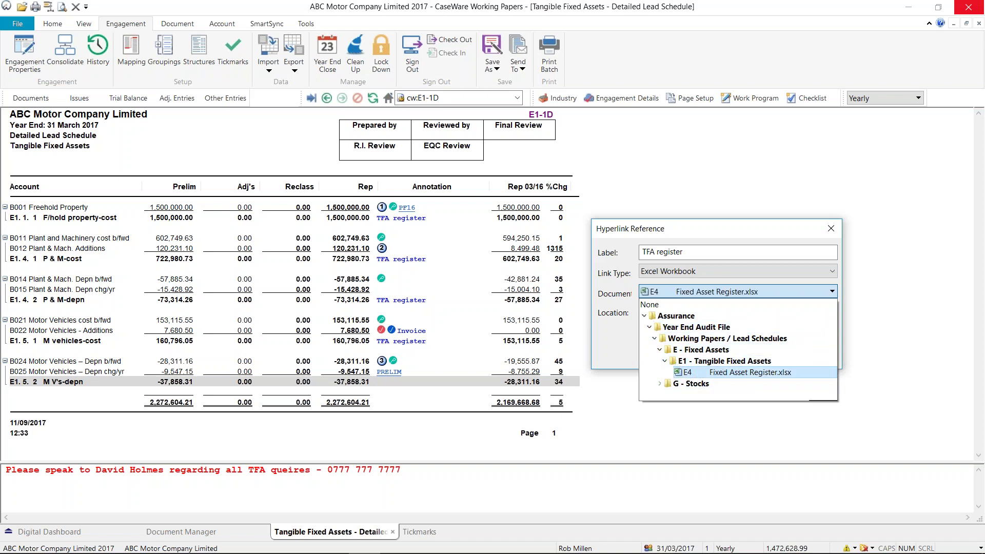
{"action": "key", "text": "Return"}
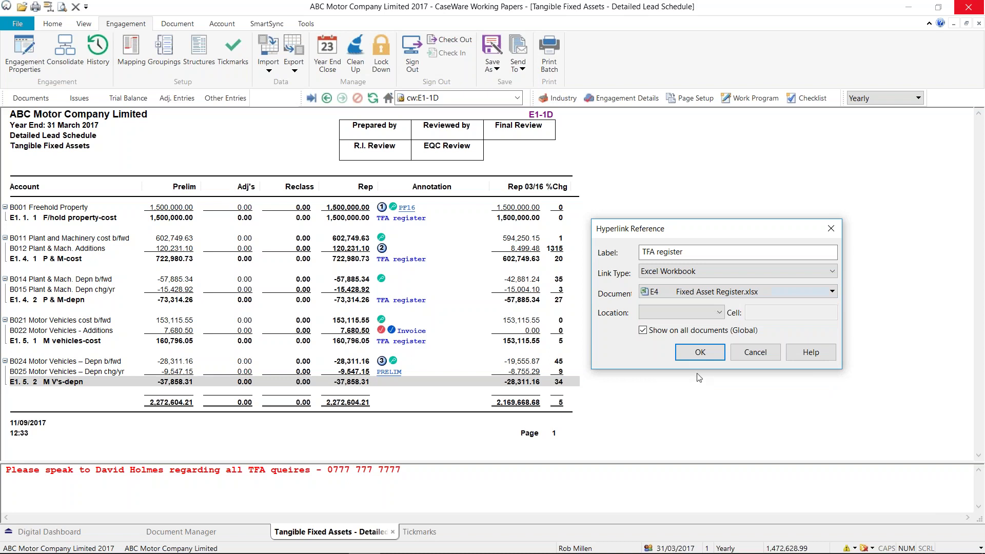
Target cell I17 on the Motor Vehicles sheet, save the link, and follow it into Excel.
{"action": "left_click", "coordinate": [696, 313]}
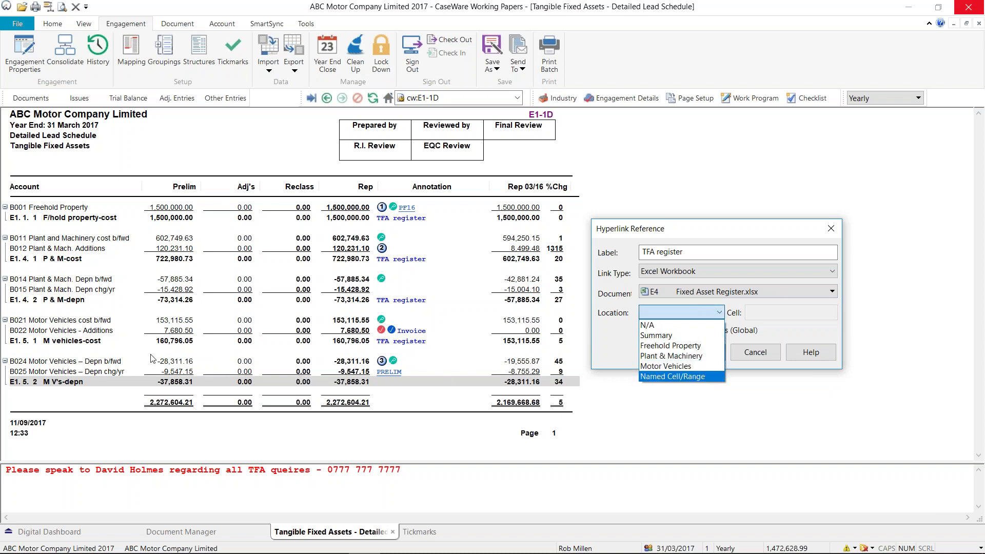
{"action": "left_click", "coordinate": [668, 367]}
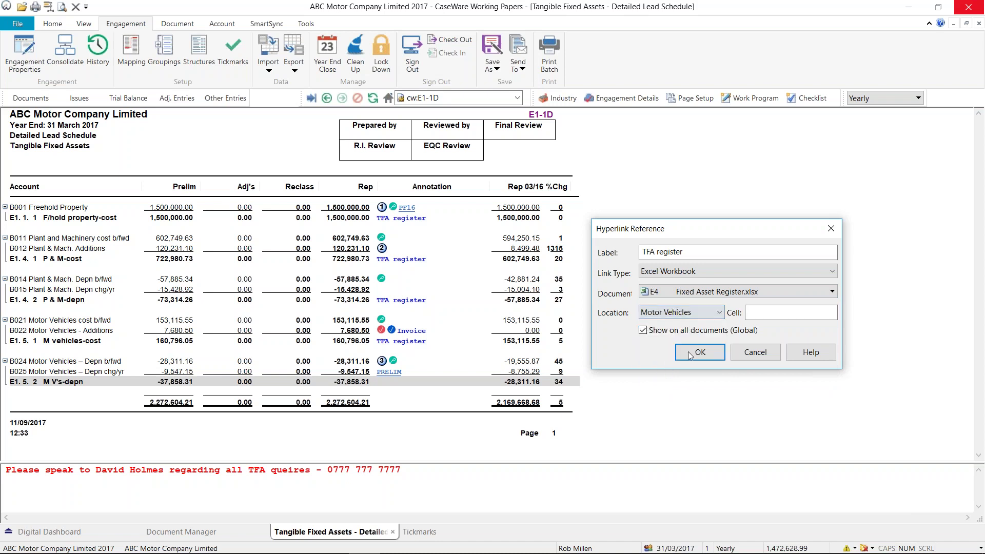
{"action": "left_click", "coordinate": [764, 314]}
{"action": "left_click", "coordinate": [699, 353]}
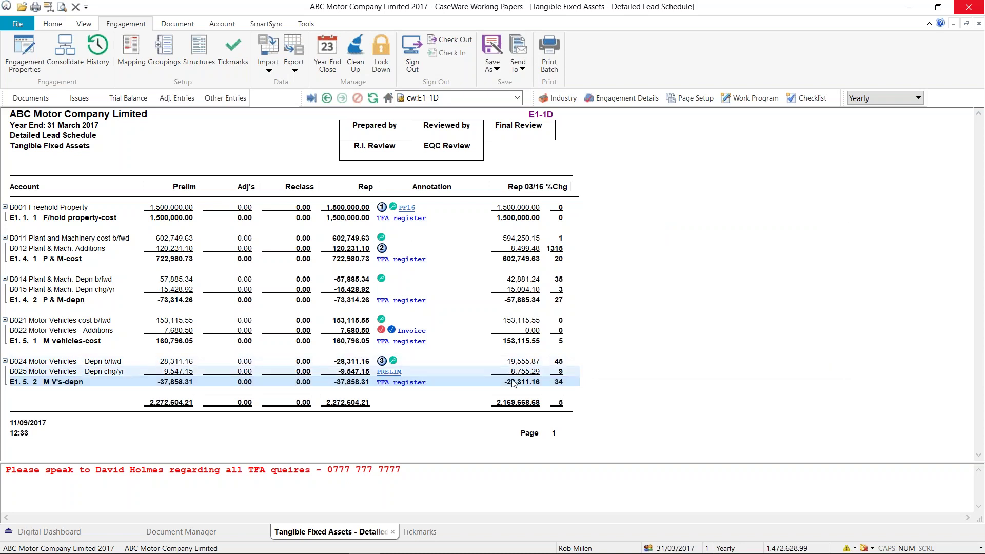
{"action": "mouse_move", "coordinate": [412, 385]}
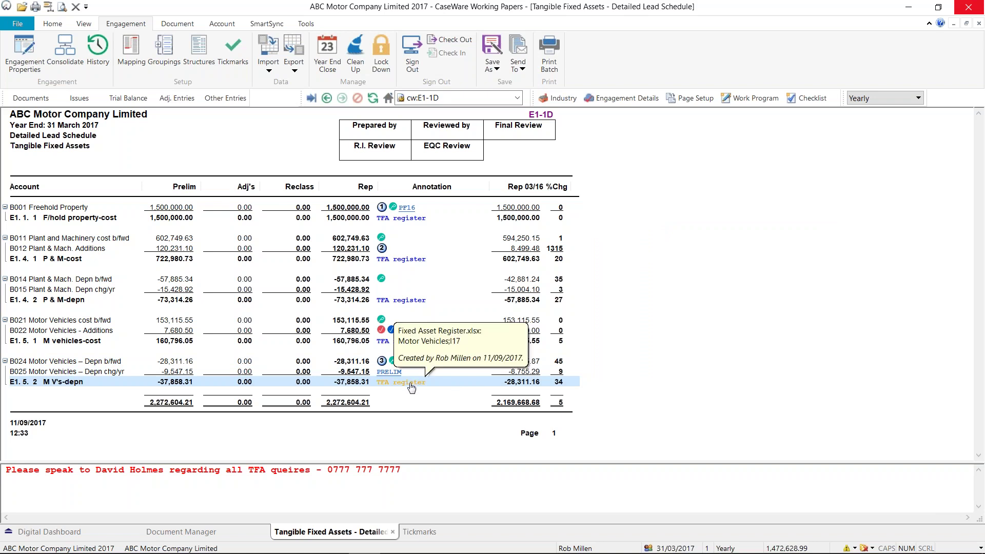
{"action": "left_click", "coordinate": [411, 382]}
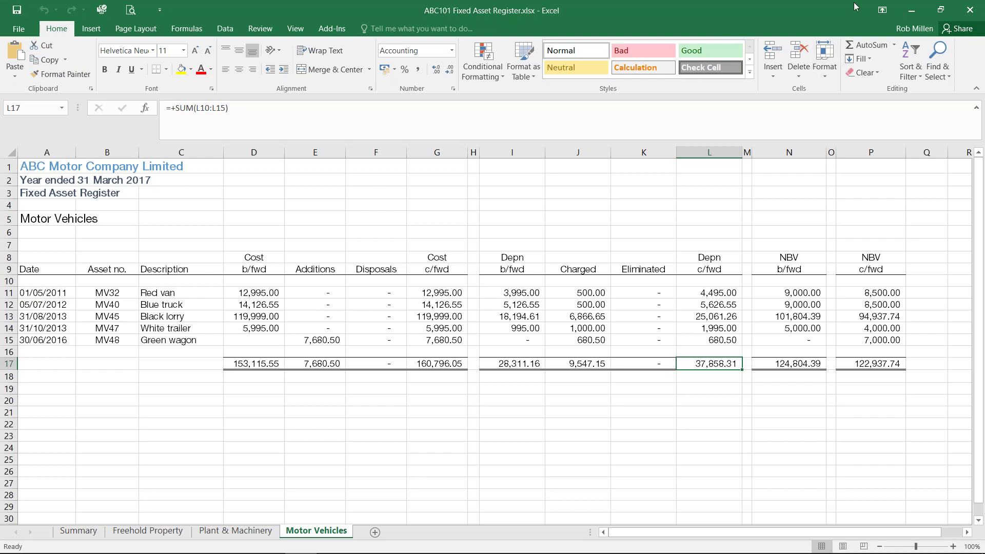
Restore and move the Fixed Asset Register window aside, then close Excel.
{"action": "left_click_drag", "start_coordinate": [837, 23], "coordinate": [770, 23]}
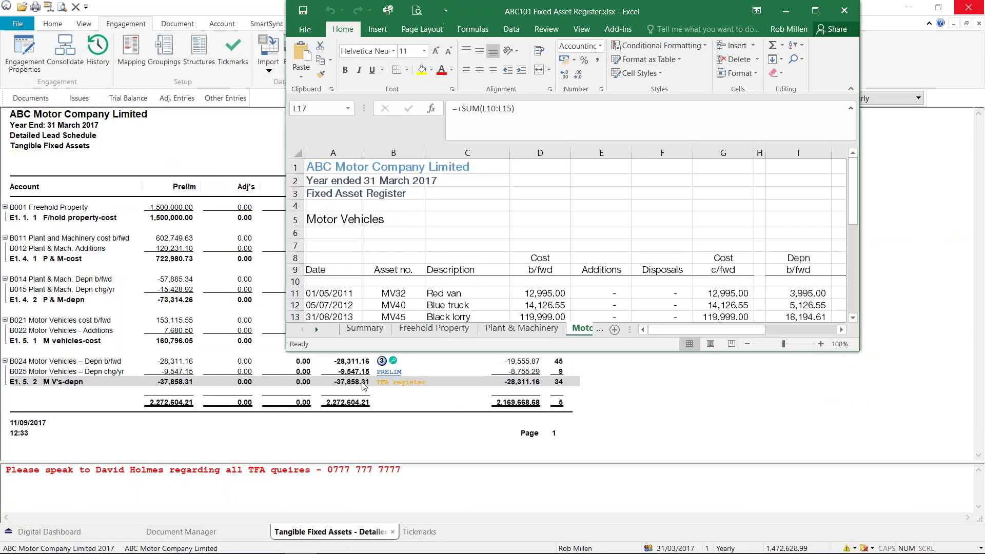
{"action": "left_click_drag", "start_coordinate": [588, 16], "coordinate": [574, 111]}
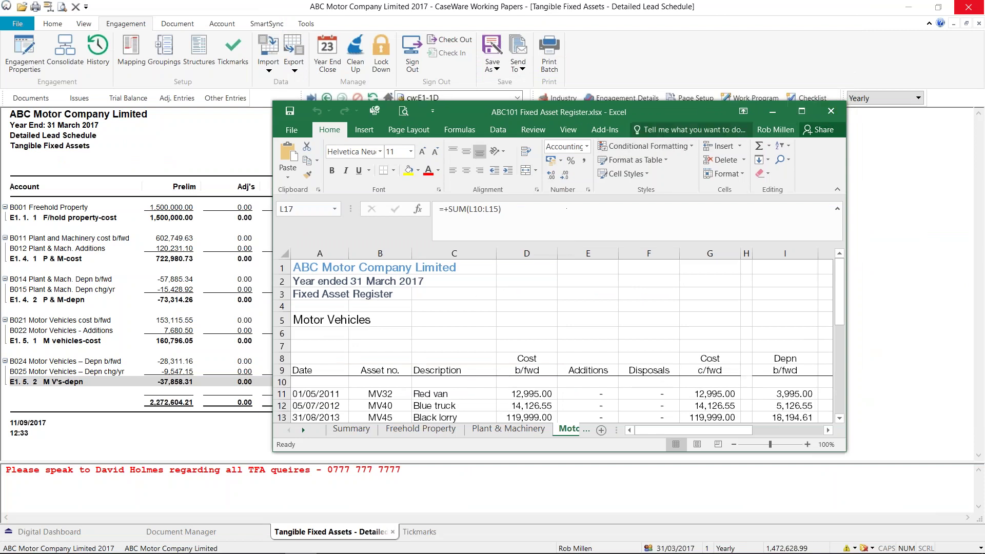
{"action": "left_click", "coordinate": [830, 111]}
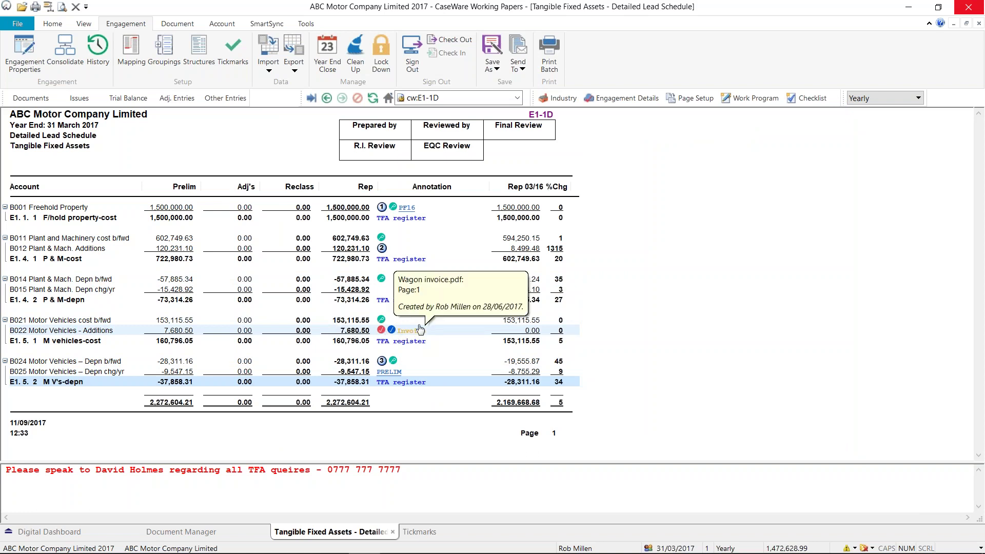
{"action": "mouse_move", "coordinate": [419, 332]}
{"action": "left_click", "coordinate": [420, 335]}
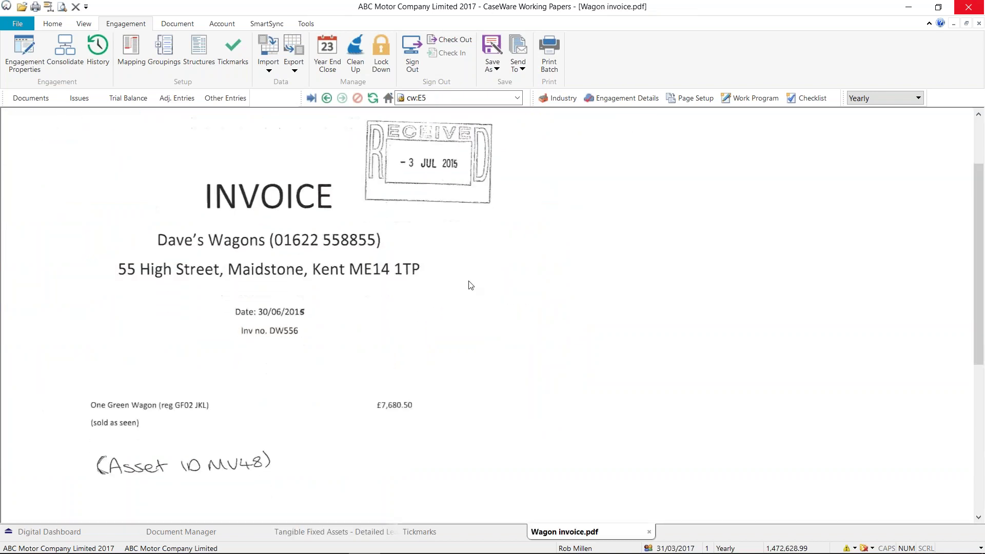
{"action": "scroll", "coordinate": [467, 292], "scroll_direction": "down", "scroll_amount": 2}
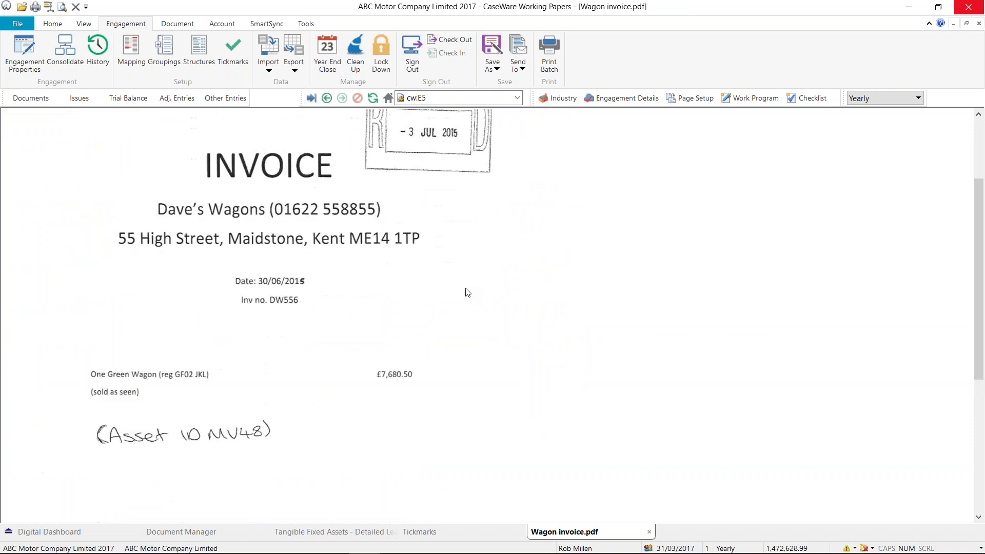
{"action": "scroll", "coordinate": [467, 292], "scroll_direction": "up", "scroll_amount": 2}
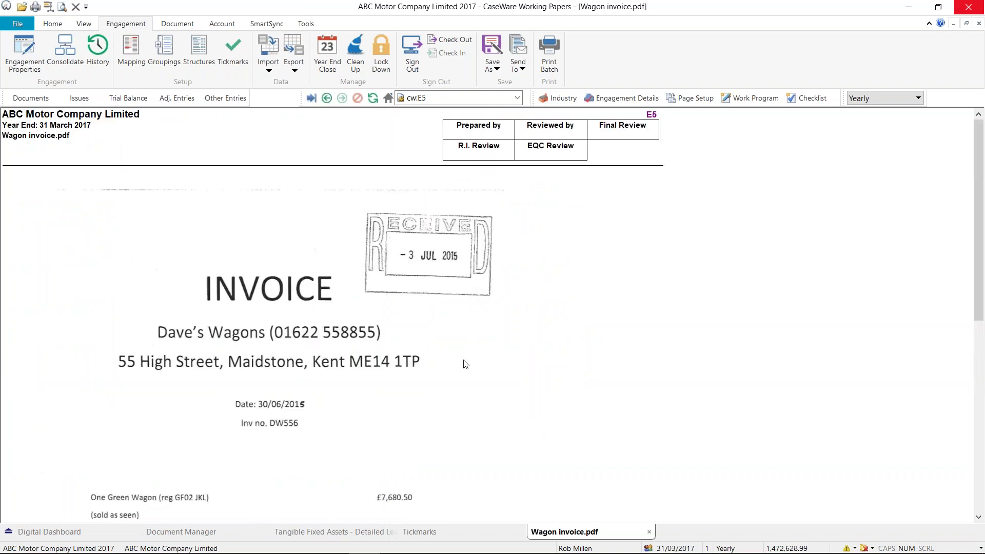
{"action": "scroll", "coordinate": [453, 380], "scroll_direction": "down", "scroll_amount": 2}
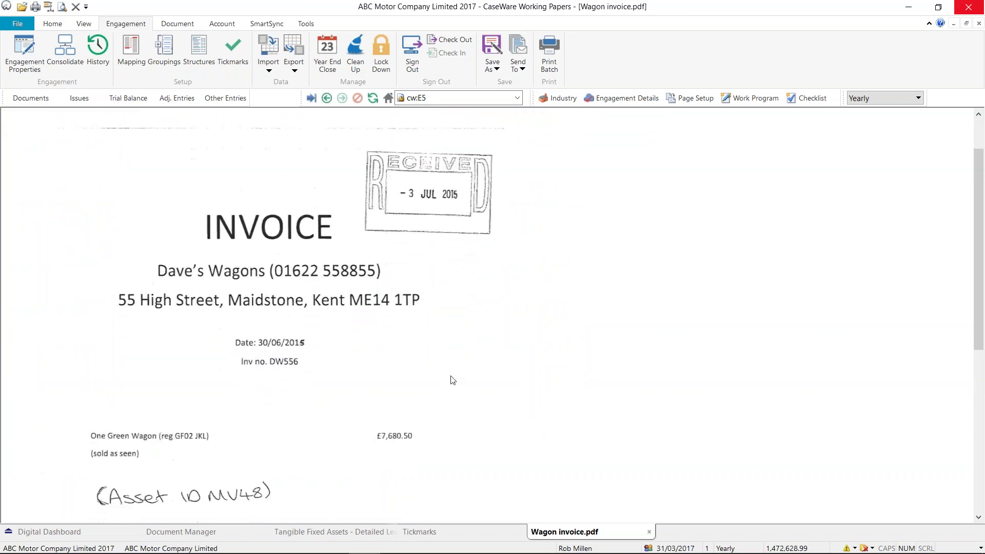
{"action": "scroll", "coordinate": [453, 380], "scroll_direction": "up", "scroll_amount": 2}
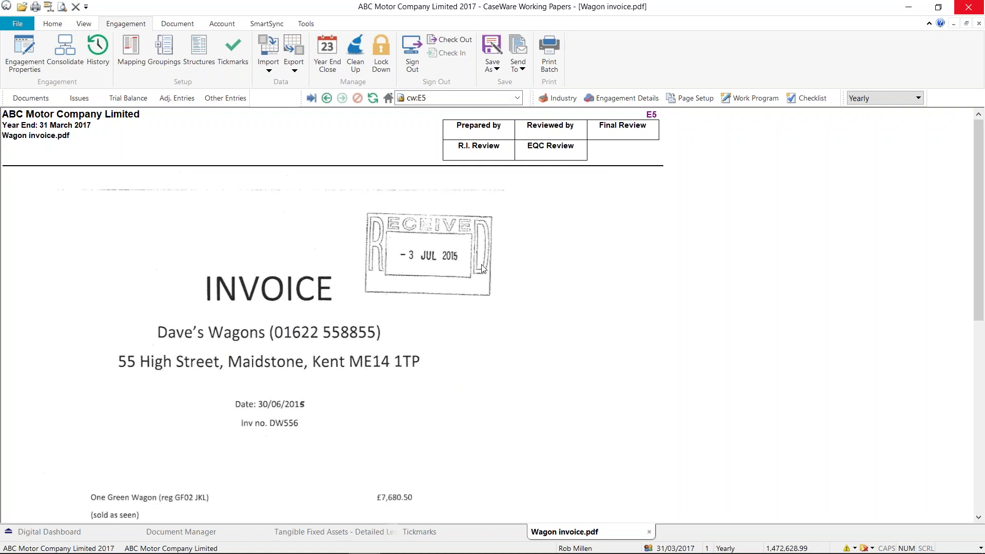
In Document Manager, set E5 Wagon invoice.pdf to 'External viewer - normal window' and close the external view.
{"action": "left_click", "coordinate": [649, 532]}
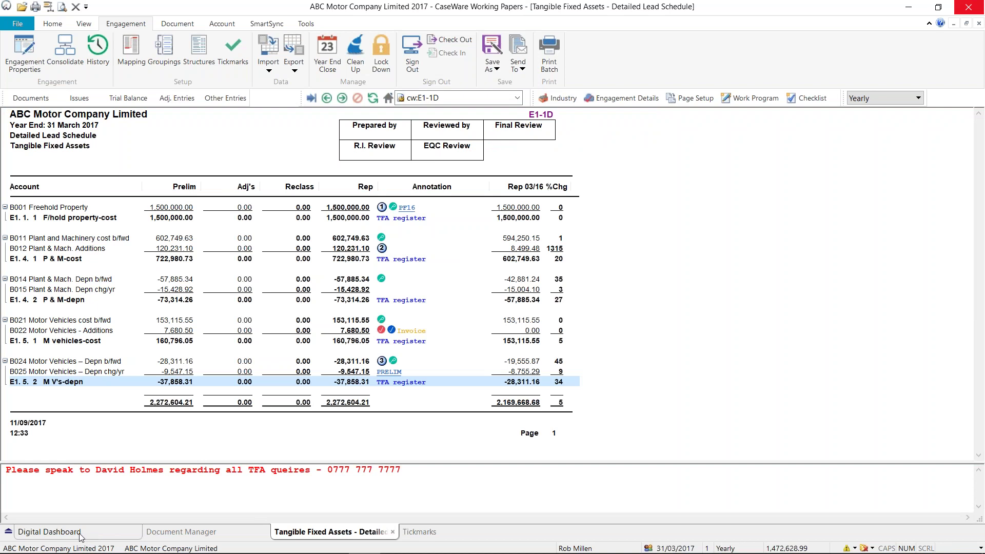
{"action": "left_click", "coordinate": [177, 533]}
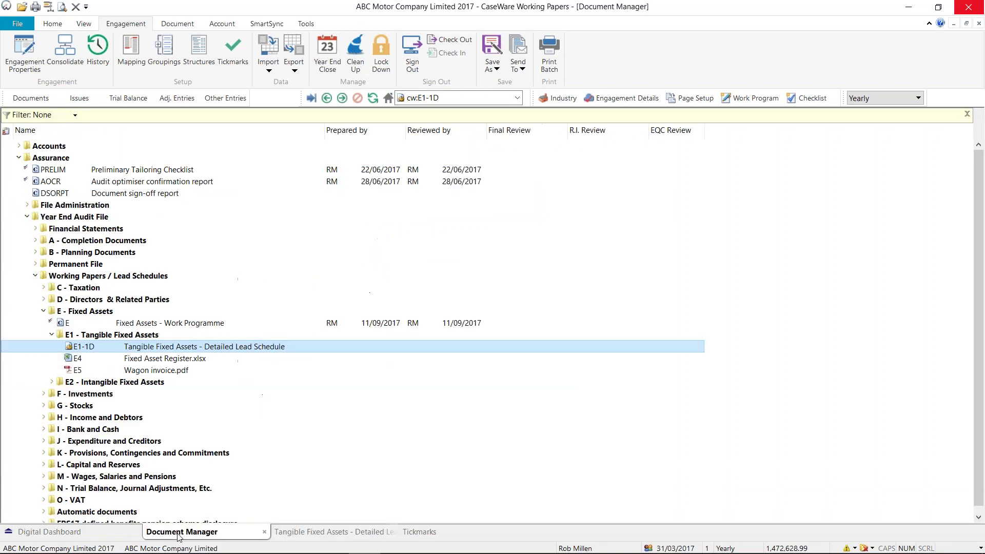
{"action": "left_click", "coordinate": [153, 370]}
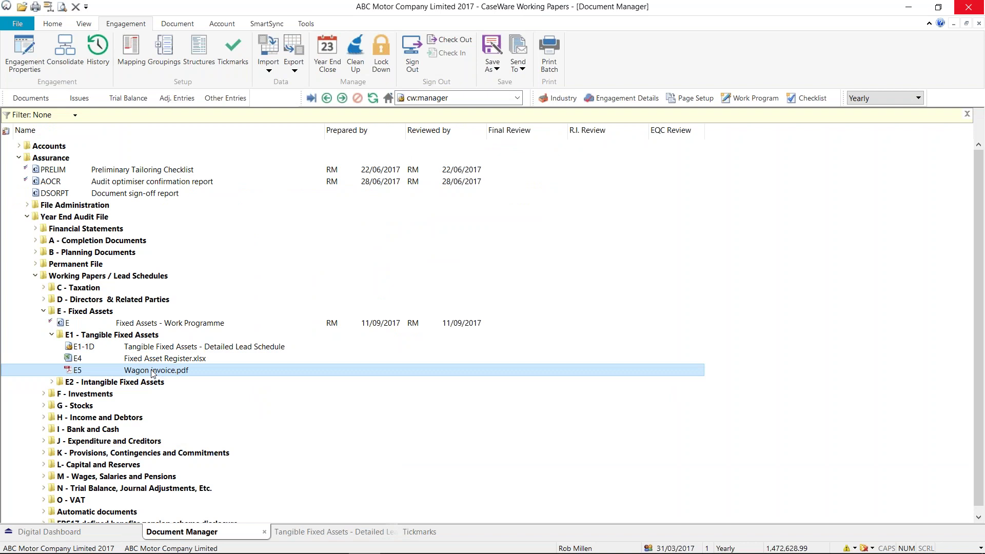
{"action": "right_click", "coordinate": [153, 371]}
{"action": "left_click", "coordinate": [190, 56]}
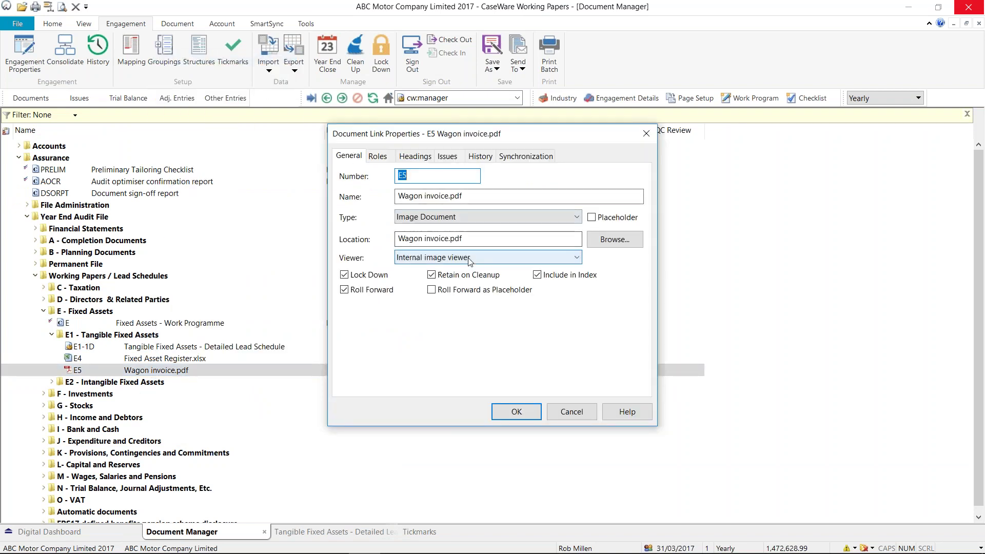
{"action": "left_click", "coordinate": [469, 258]}
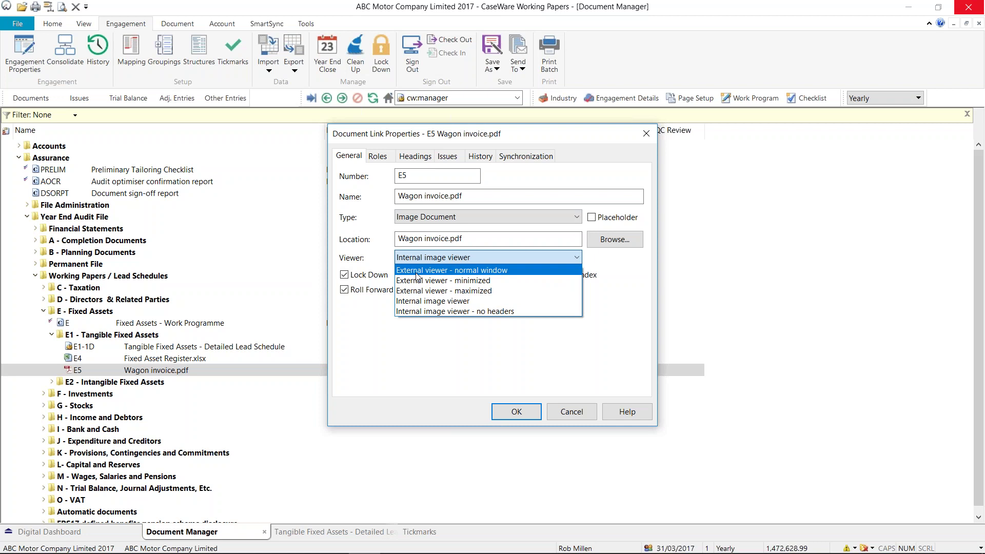
{"action": "left_click", "coordinate": [399, 270]}
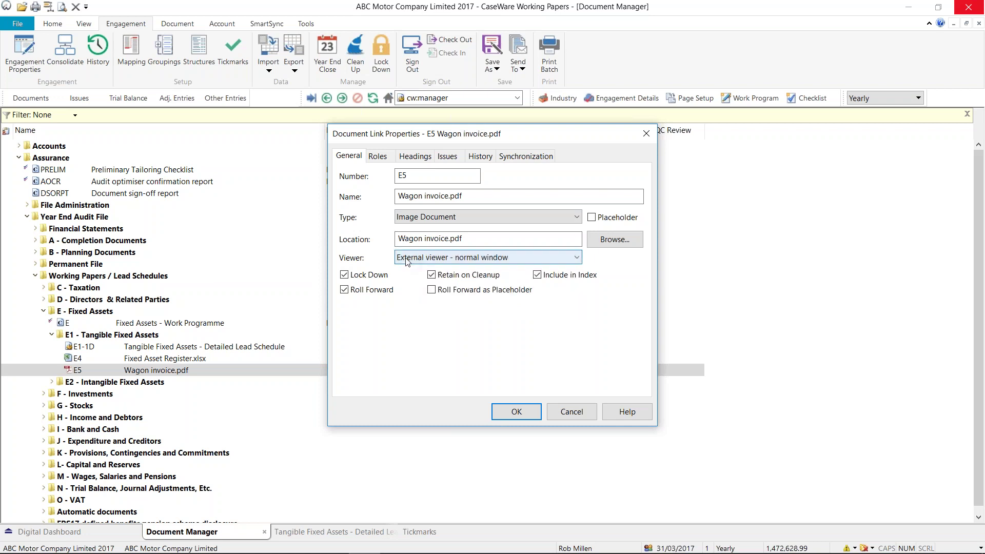
{"action": "left_click", "coordinate": [524, 408]}
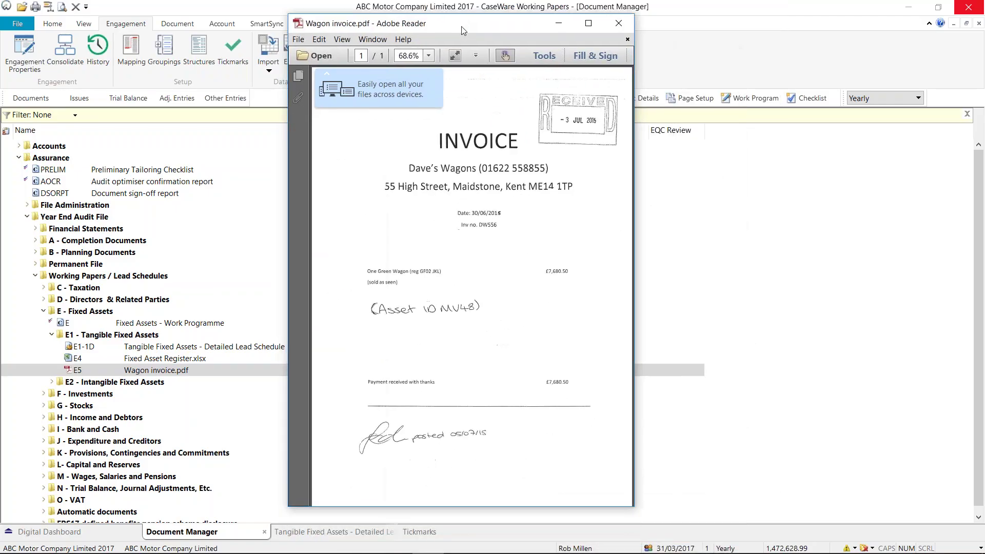
{"action": "left_click", "coordinate": [619, 24]}
Reset the E5 invoice's viewer to 'Internal image viewer', then open and close it inside CaseWare.
{"action": "right_click", "coordinate": [148, 368]}
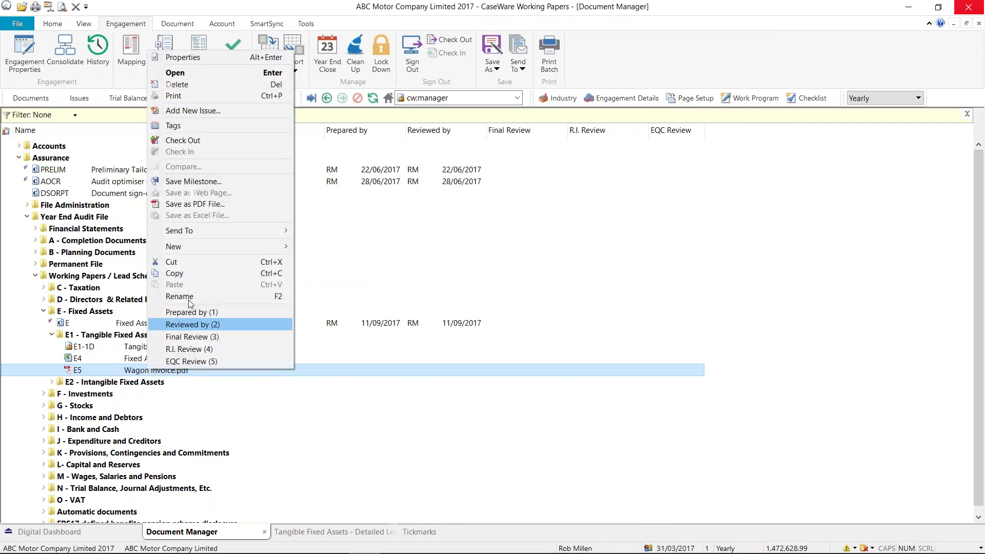
{"action": "left_click", "coordinate": [180, 57]}
{"action": "left_click", "coordinate": [424, 260]}
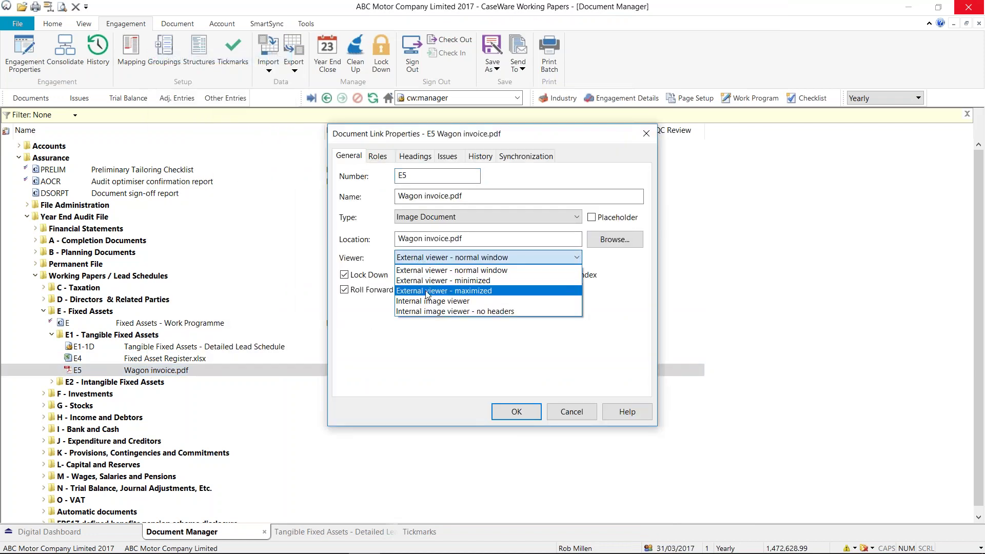
{"action": "left_click", "coordinate": [428, 302]}
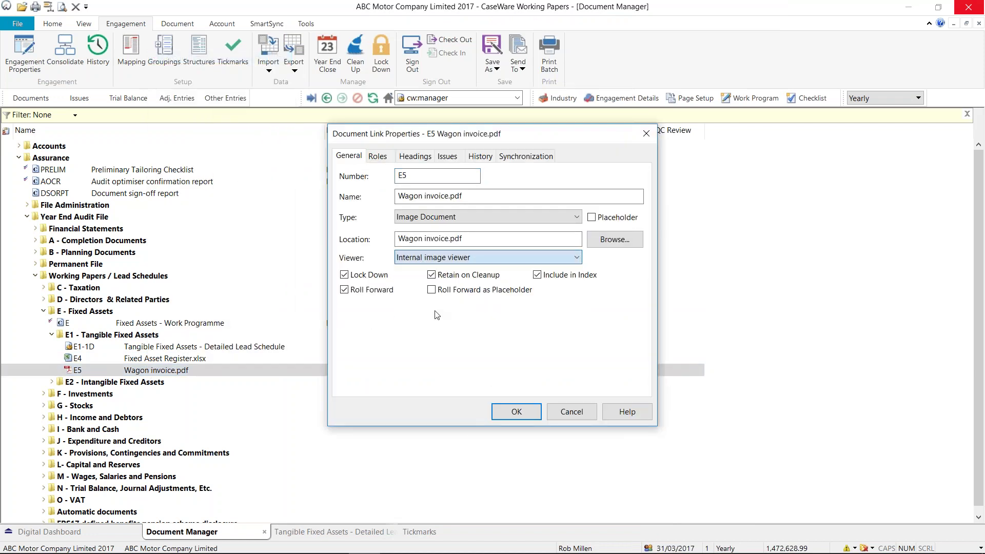
{"action": "left_click", "coordinate": [513, 411]}
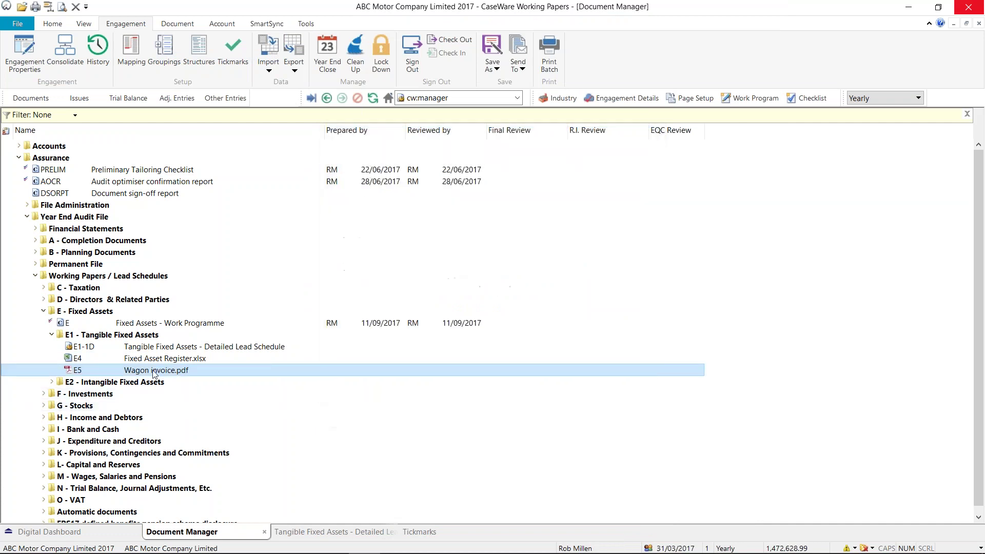
{"action": "double_click", "coordinate": [153, 370]}
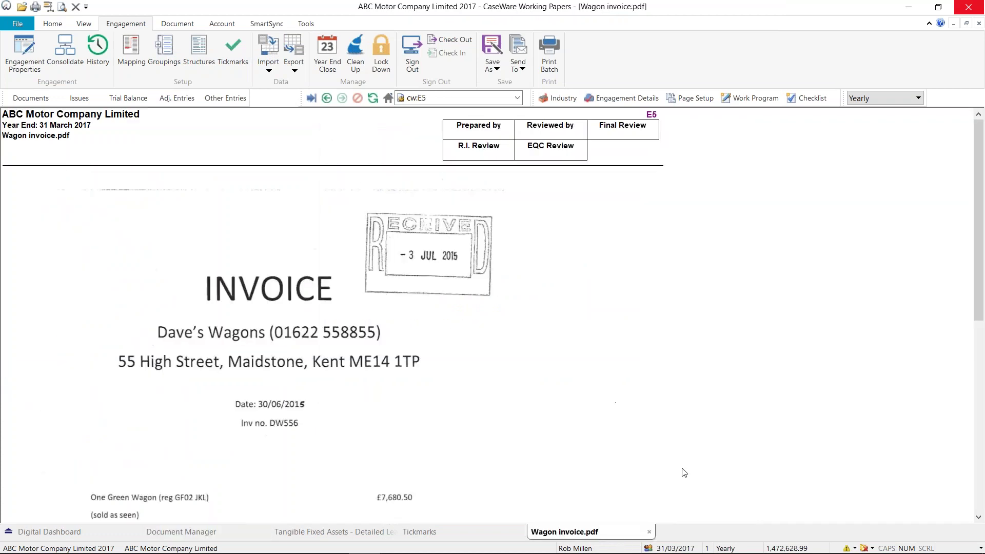
{"action": "left_click", "coordinate": [649, 532]}
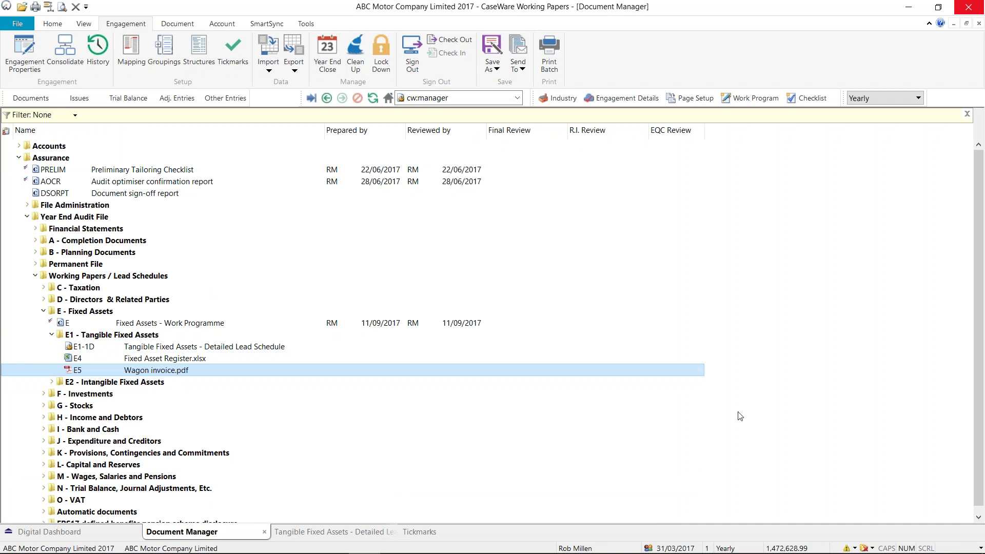
Reopen the wagon invoice and create a document reference to lead schedule E1-1D.
{"action": "double_click", "coordinate": [160, 370]}
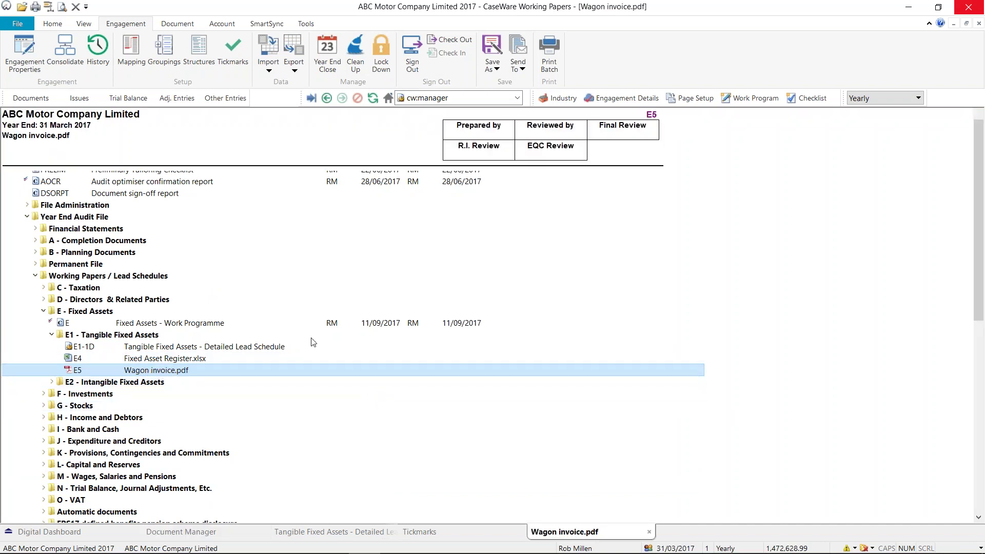
{"action": "scroll", "coordinate": [356, 395], "scroll_direction": "down", "scroll_amount": 2}
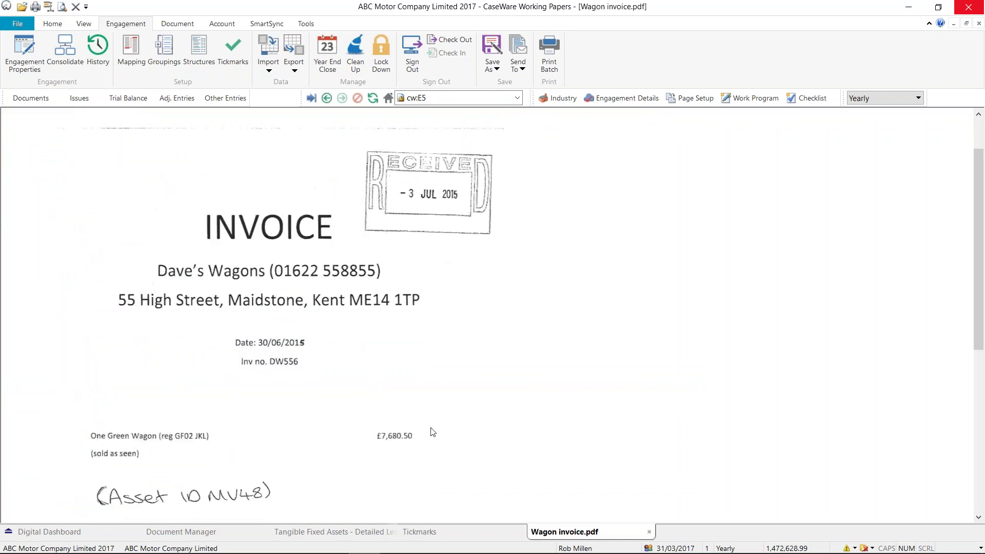
{"action": "scroll", "coordinate": [433, 433], "scroll_direction": "down", "scroll_amount": 1}
{"action": "right_click", "coordinate": [429, 406]}
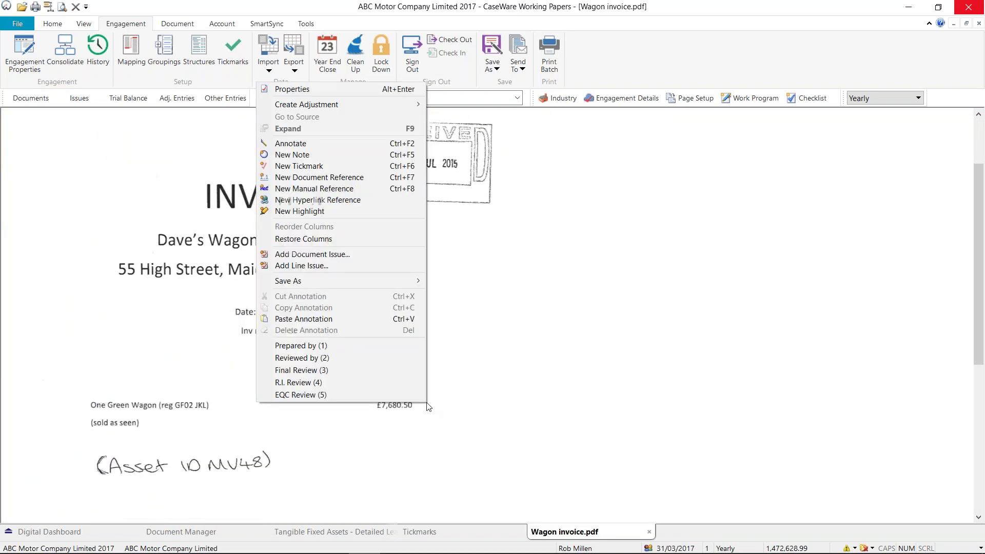
{"action": "left_click", "coordinate": [312, 178]}
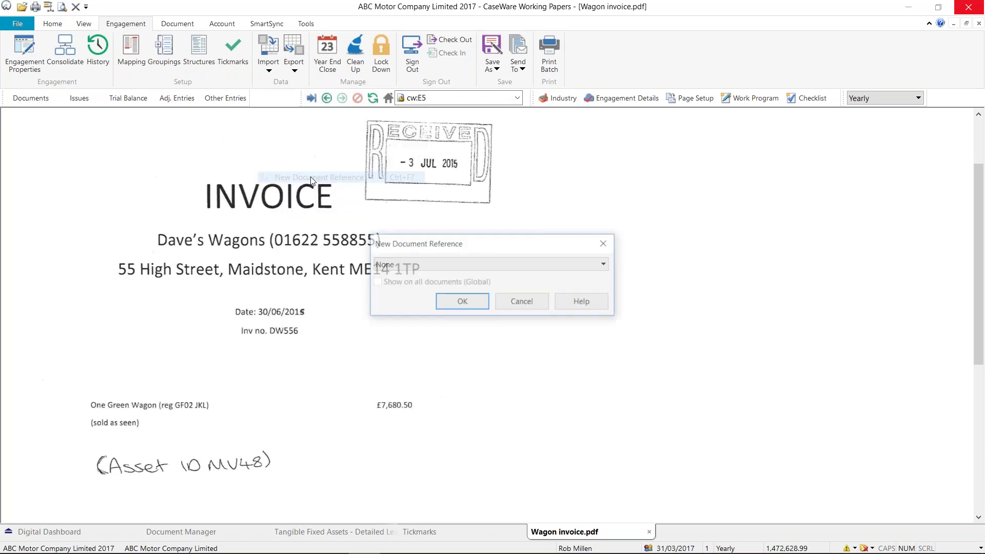
{"action": "left_click", "coordinate": [423, 263]}
{"action": "left_click", "coordinate": [341, 311]}
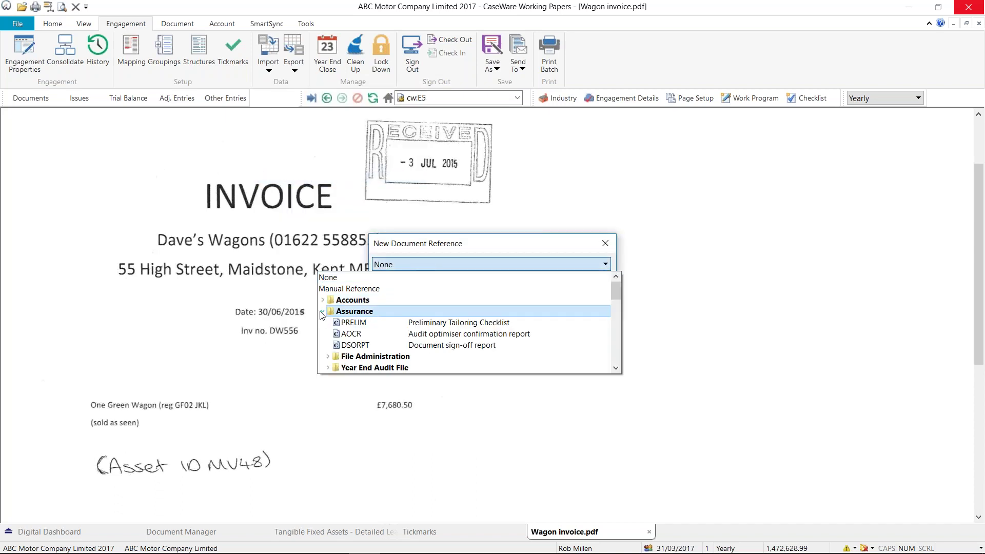
{"action": "left_click", "coordinate": [335, 367]}
{"action": "left_click", "coordinate": [334, 356]}
{"action": "scroll", "coordinate": [337, 328], "scroll_direction": "down", "scroll_amount": 4}
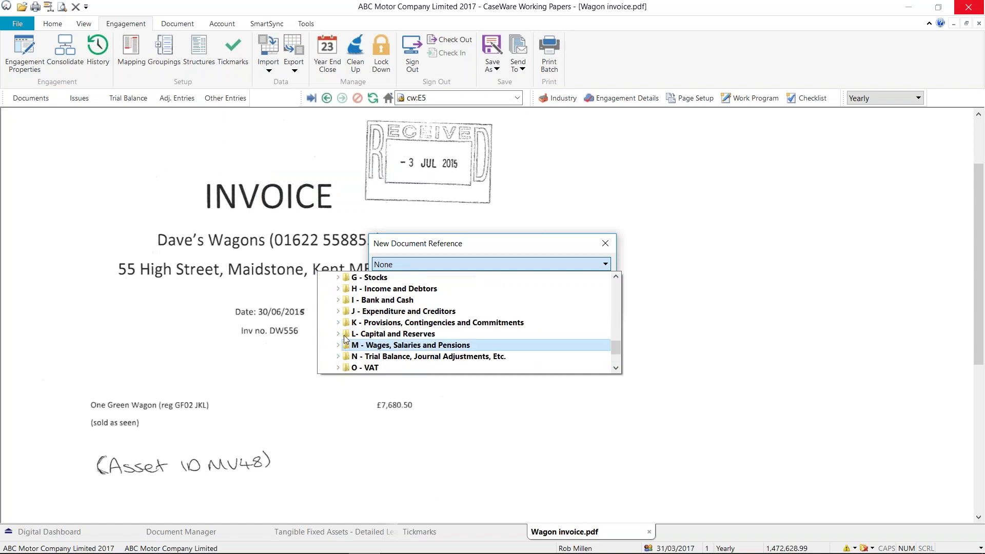
{"action": "scroll", "coordinate": [339, 302], "scroll_direction": "up", "scroll_amount": 1}
{"action": "left_click", "coordinate": [337, 288]}
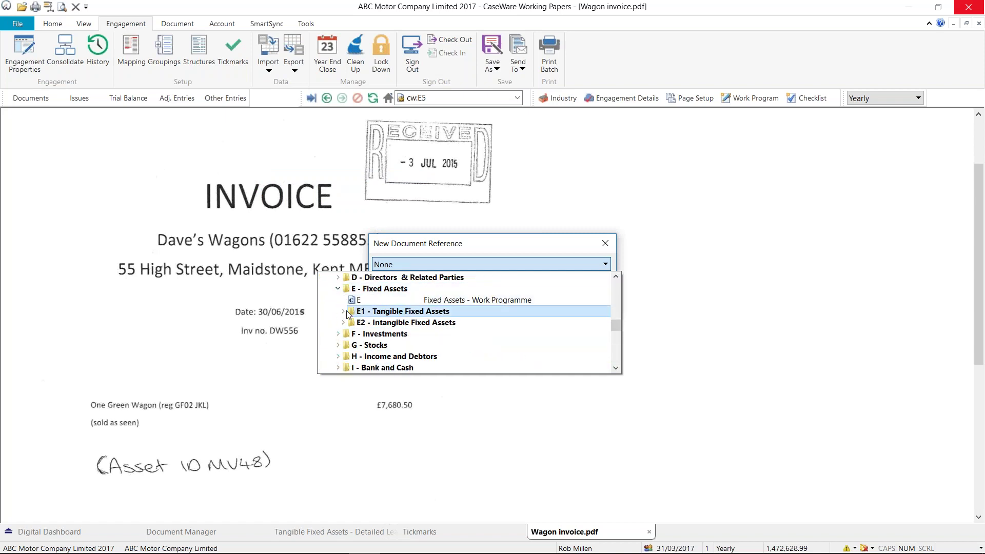
{"action": "left_click", "coordinate": [343, 311]}
{"action": "left_click", "coordinate": [370, 322]}
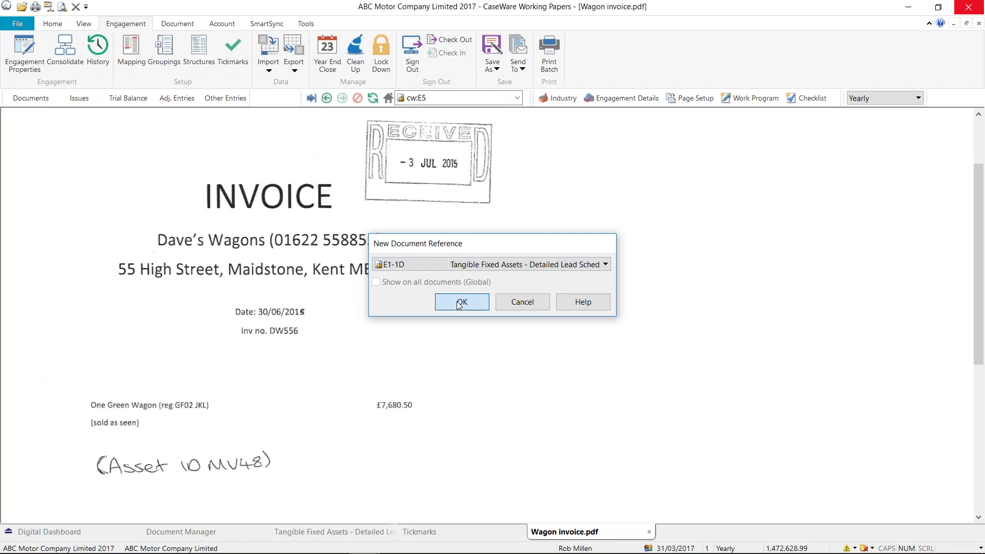
{"action": "left_click", "coordinate": [454, 303]}
Place the E1-1D reference beside £7,680.50 and test the link both ways.
{"action": "left_click_drag", "start_coordinate": [440, 410], "coordinate": [360, 408]}
{"action": "left_click", "coordinate": [359, 407]}
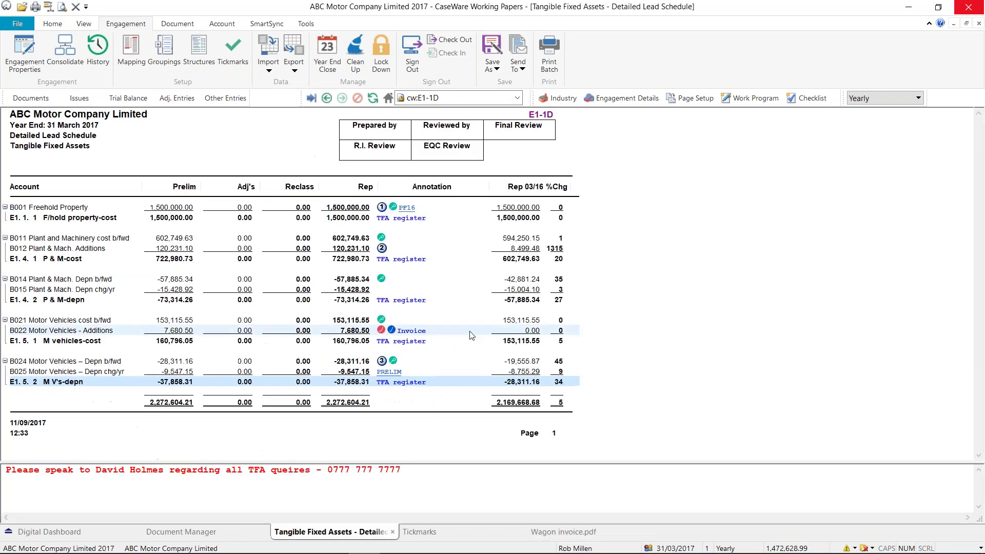
{"action": "left_click", "coordinate": [409, 334]}
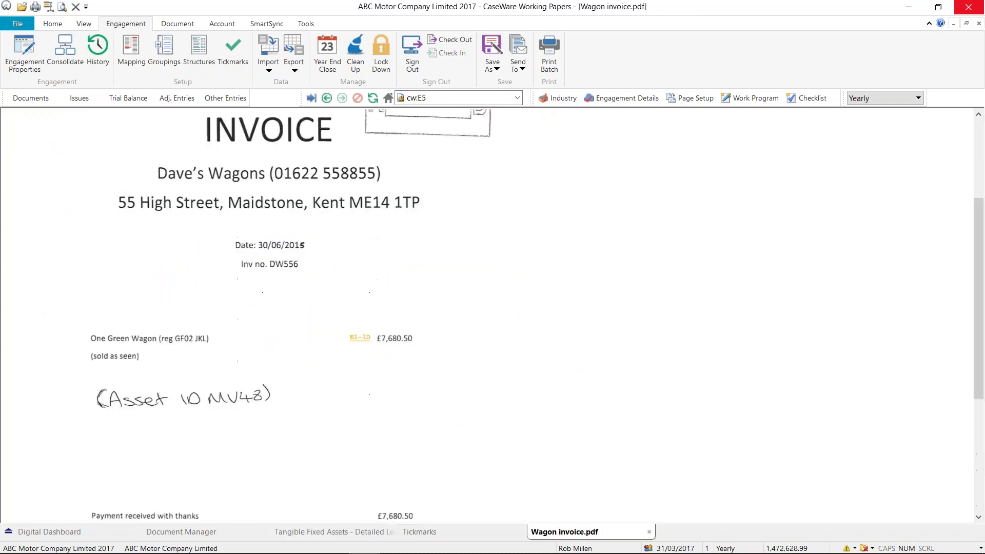
{"action": "left_click", "coordinate": [361, 339]}
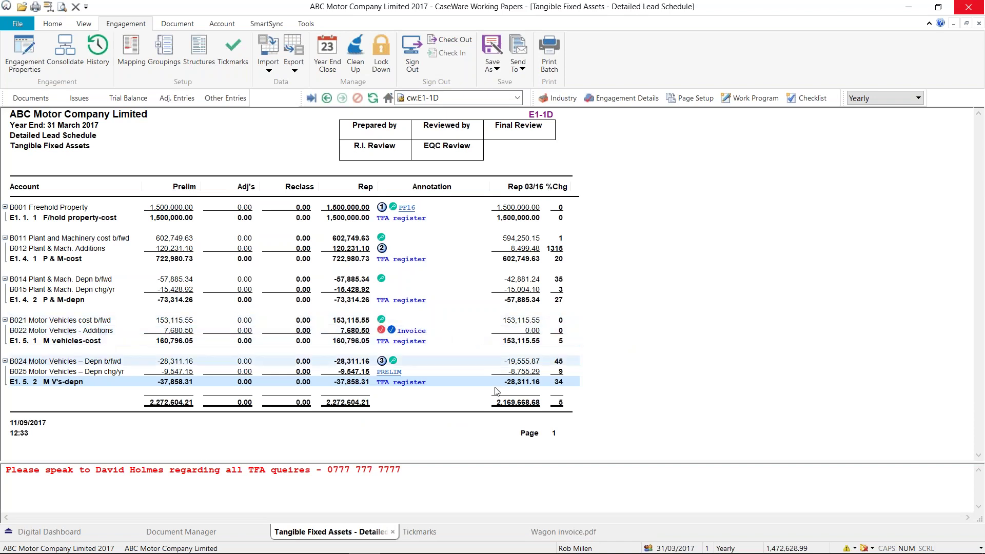
{"action": "left_click", "coordinate": [566, 534]}
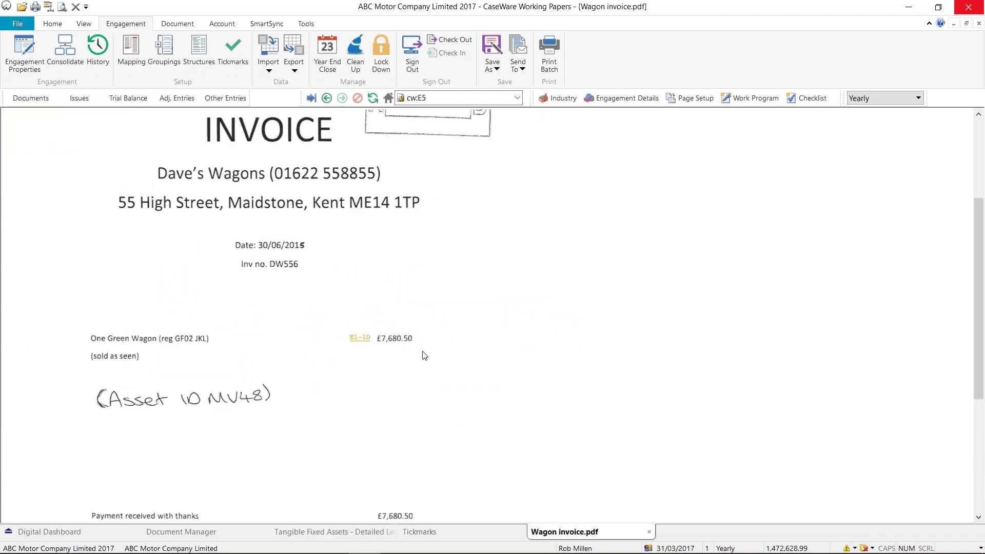
Add a Physically verified tickmark beside the One Green Wagon line.
{"action": "right_click", "coordinate": [307, 249]}
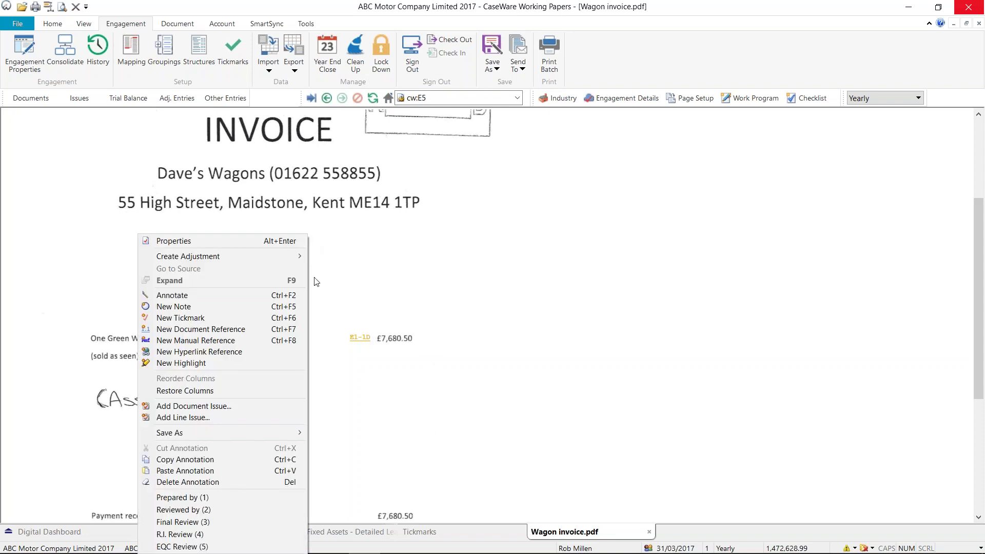
{"action": "left_click", "coordinate": [196, 318]}
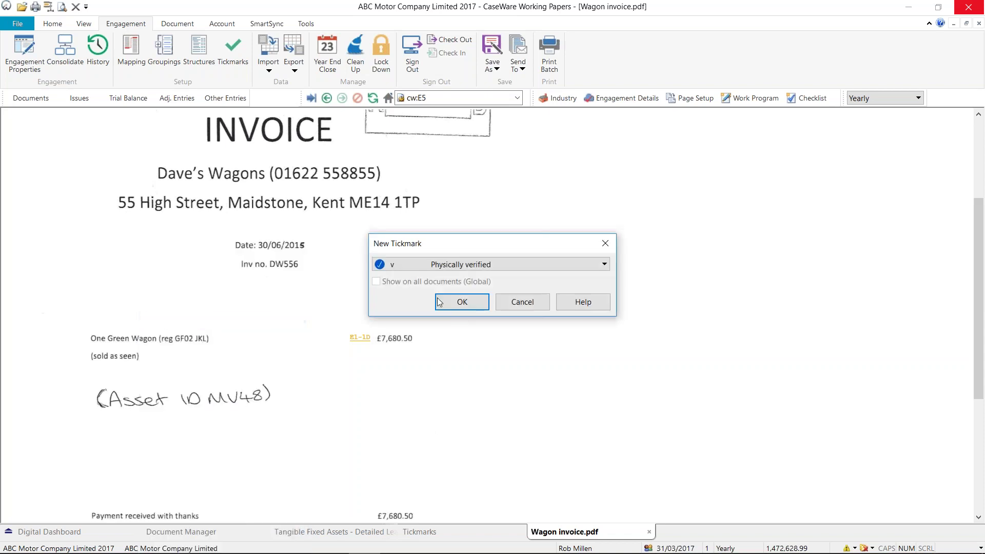
{"action": "left_click", "coordinate": [464, 304]}
{"action": "left_click_drag", "start_coordinate": [313, 246], "coordinate": [220, 345]}
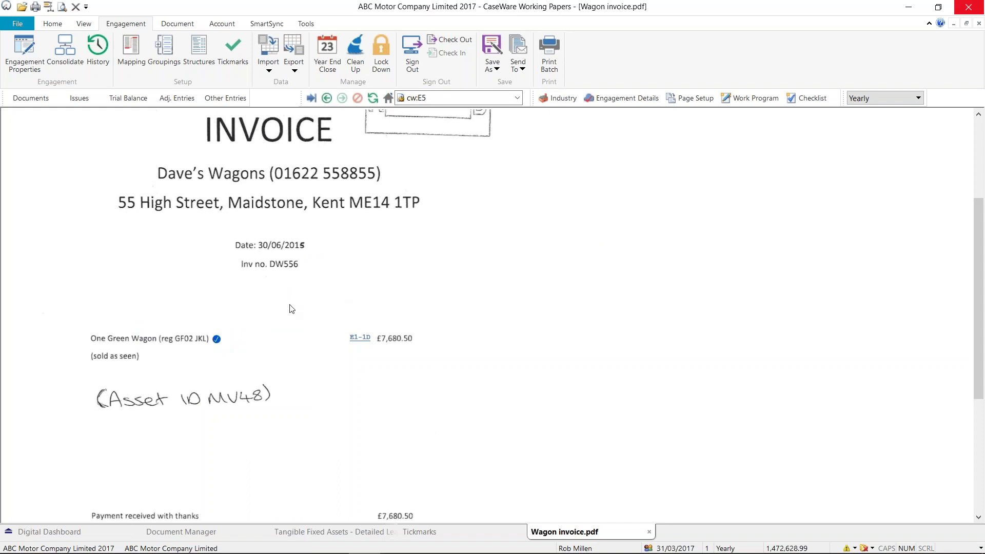
Highlight "(sold as seen)" in yellow with the note 'Agreed to client analysis'.
{"action": "right_click", "coordinate": [286, 320]}
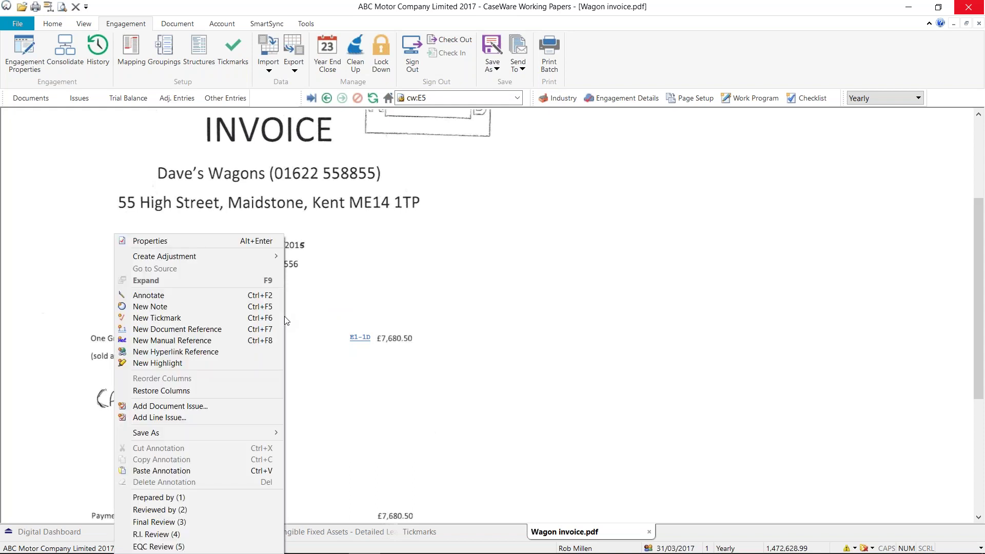
{"action": "left_click", "coordinate": [190, 363]}
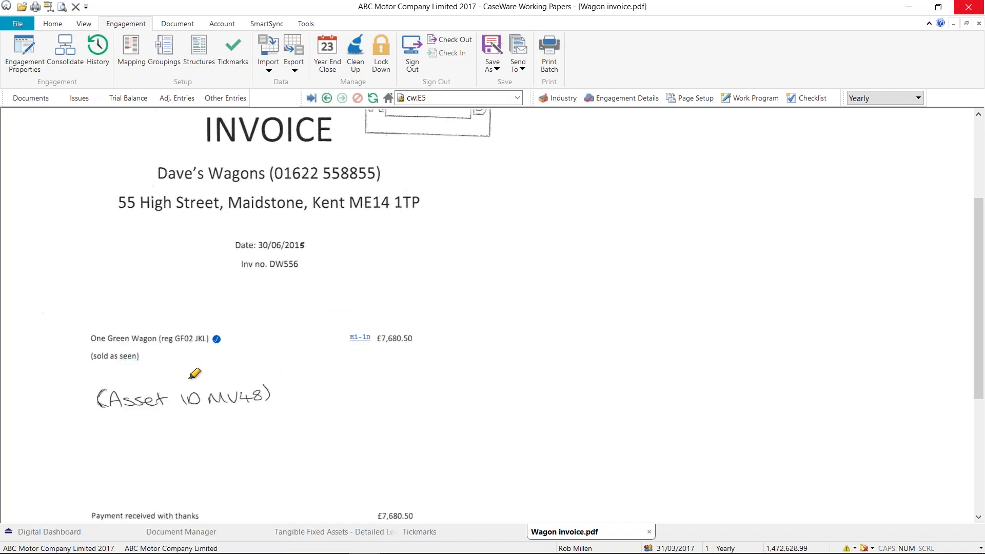
{"action": "left_click_drag", "start_coordinate": [80, 348], "coordinate": [147, 365]}
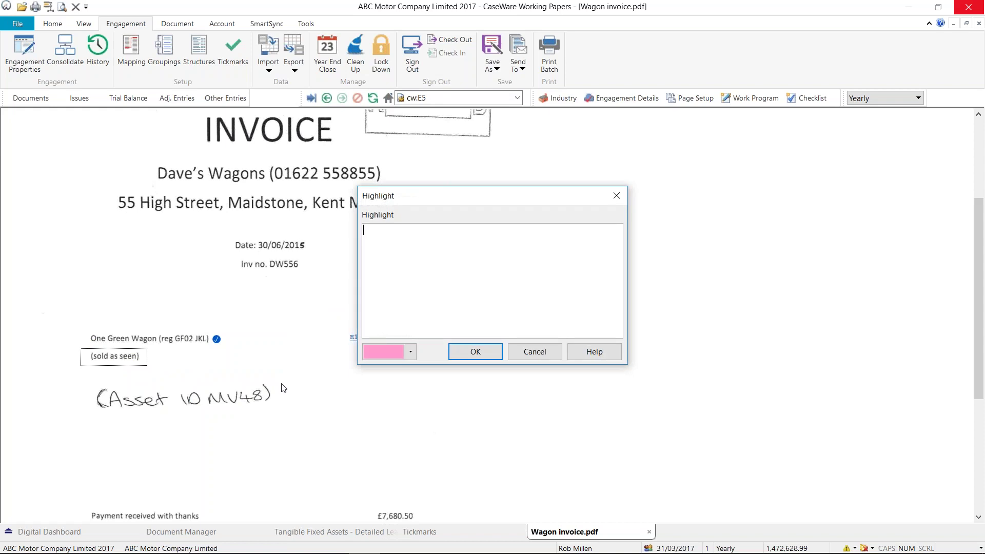
{"action": "left_click", "coordinate": [411, 352]}
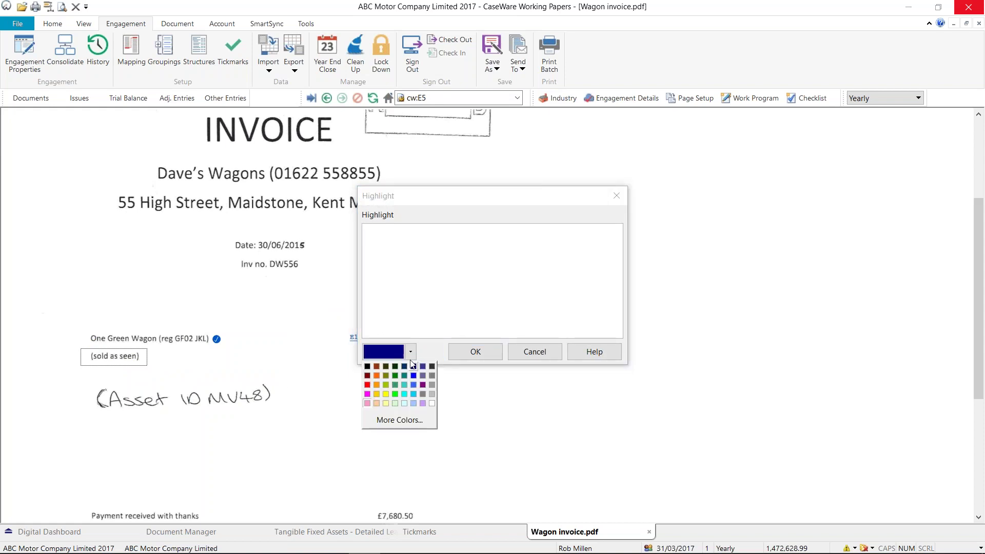
{"action": "left_click", "coordinate": [386, 394]}
{"action": "left_click", "coordinate": [405, 280]}
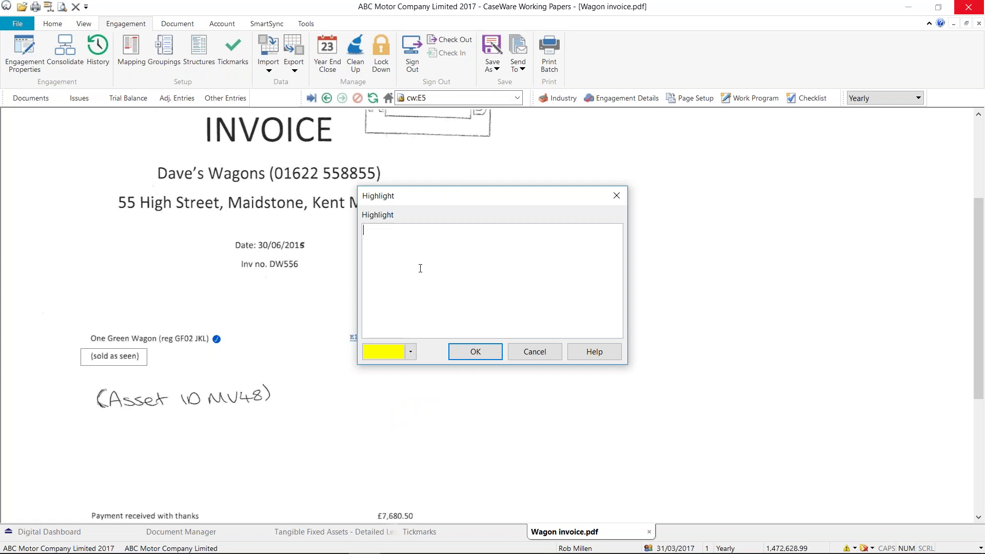
{"action": "type", "text": "Agreed to client analysis"}
{"action": "left_click", "coordinate": [487, 352]}
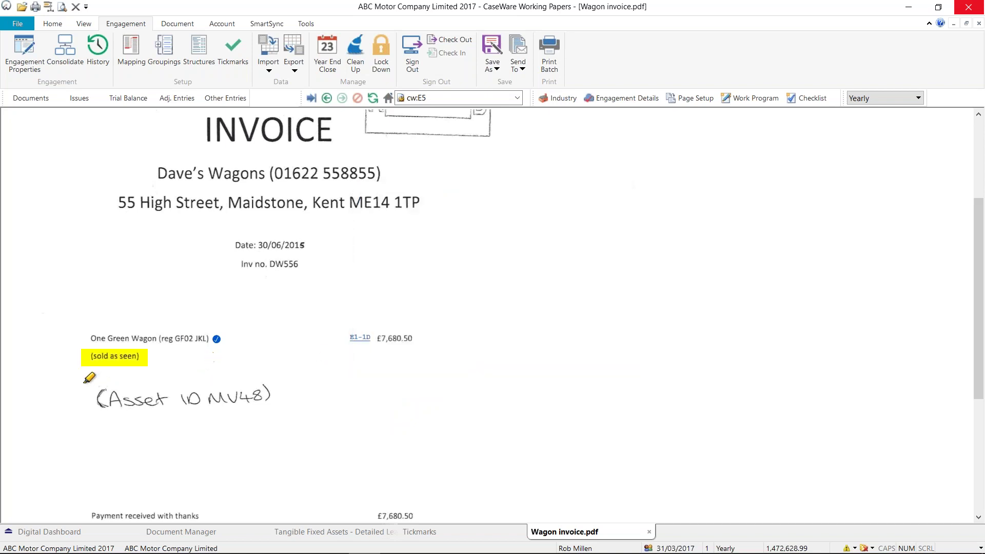
Highlight the handwritten asset ID in pink with the note 'Agrees to client info'.
{"action": "mouse_move", "coordinate": [83, 384]}
{"action": "left_mouse_down"}
{"action": "mouse_move", "coordinate": [250, 418]}
{"action": "mouse_move", "coordinate": [283, 409]}
{"action": "mouse_move", "coordinate": [274, 408]}
{"action": "left_mouse_up"}
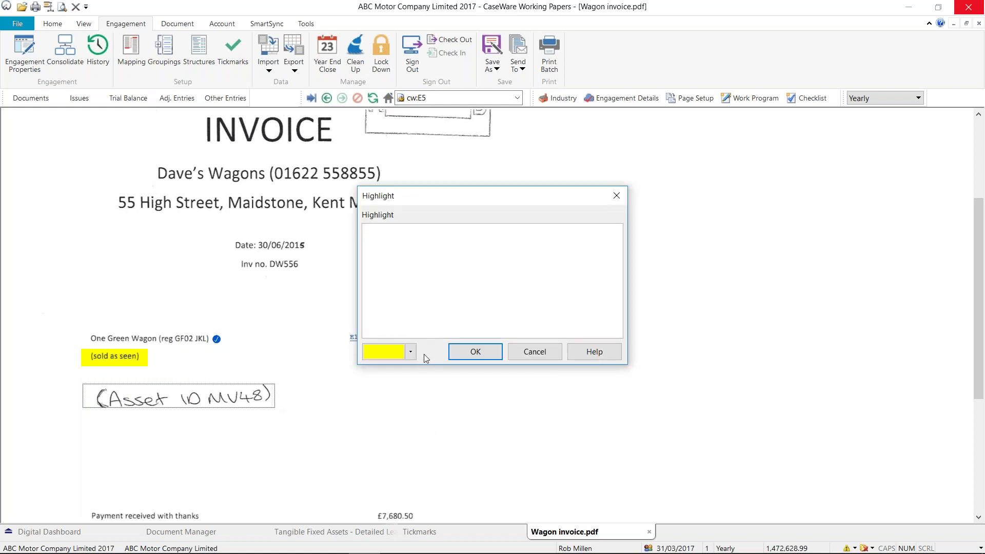
{"action": "left_click", "coordinate": [410, 352]}
{"action": "left_click", "coordinate": [367, 403]}
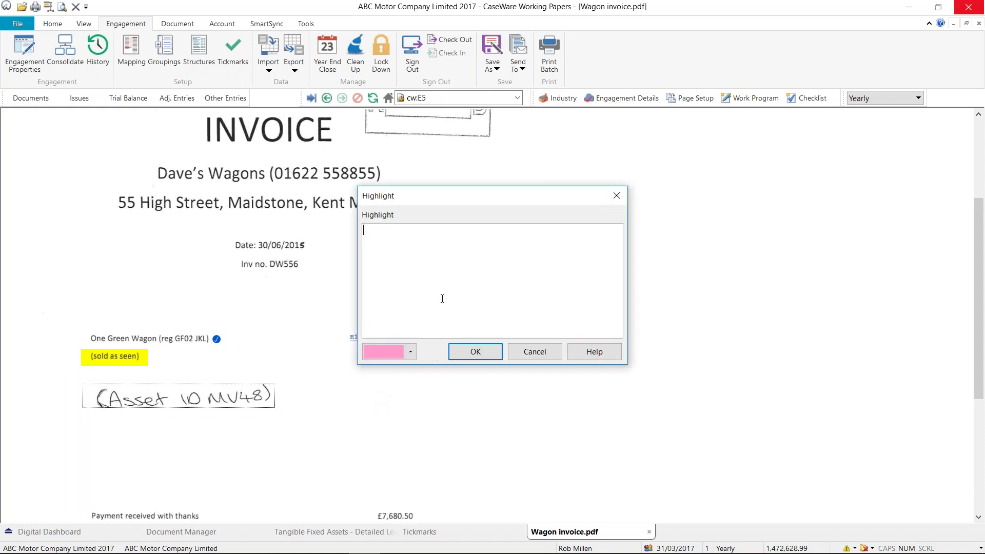
{"action": "type", "text": "Agrees to client info"}
{"action": "left_click", "coordinate": [472, 351]}
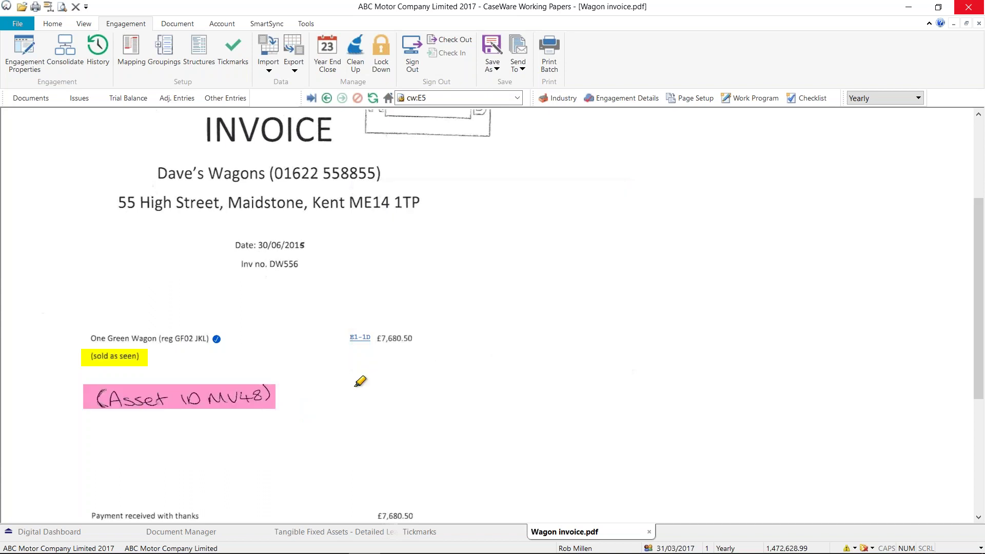
Turn off highlighting mode on the wagon invoice.
{"action": "right_click", "coordinate": [299, 373]}
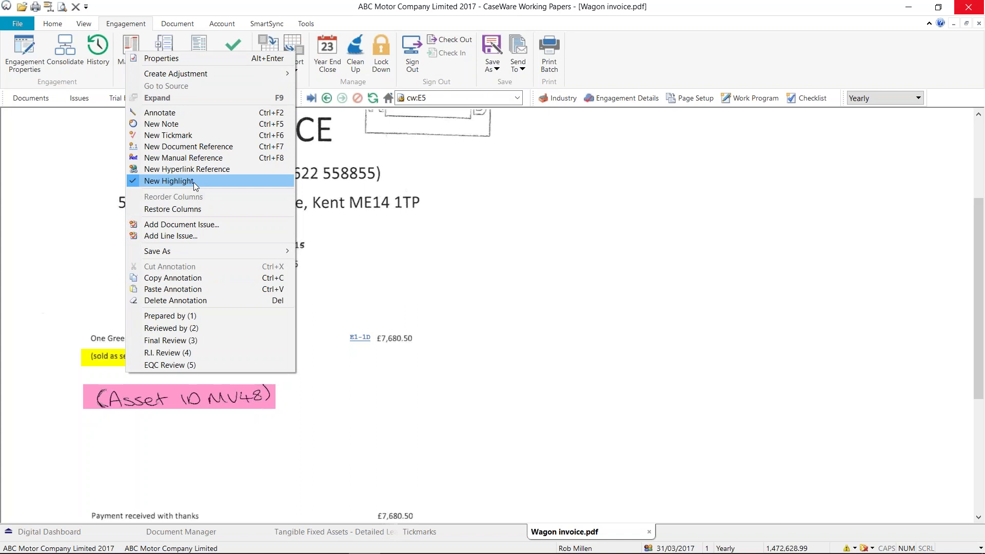
{"action": "left_click", "coordinate": [169, 181]}
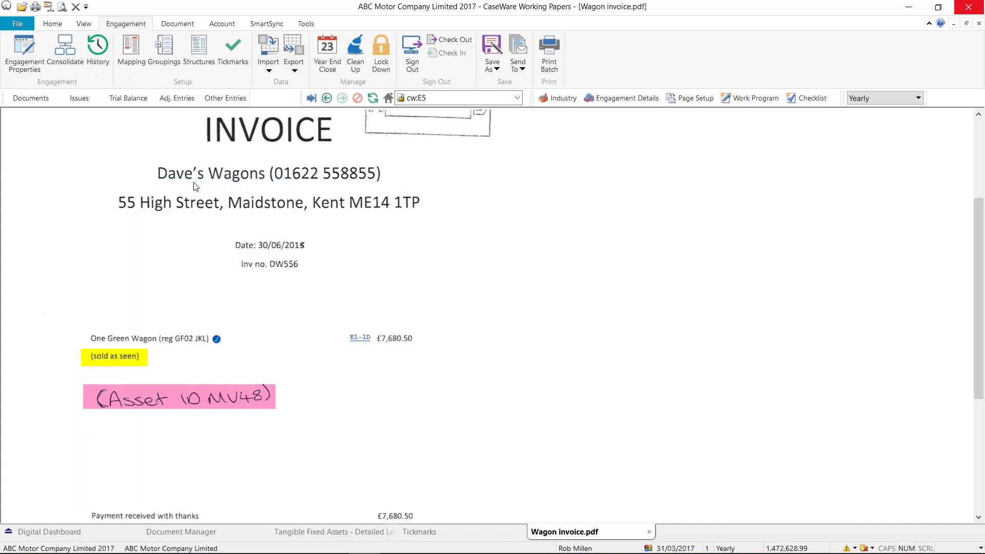
{"action": "mouse_move", "coordinate": [239, 400]}
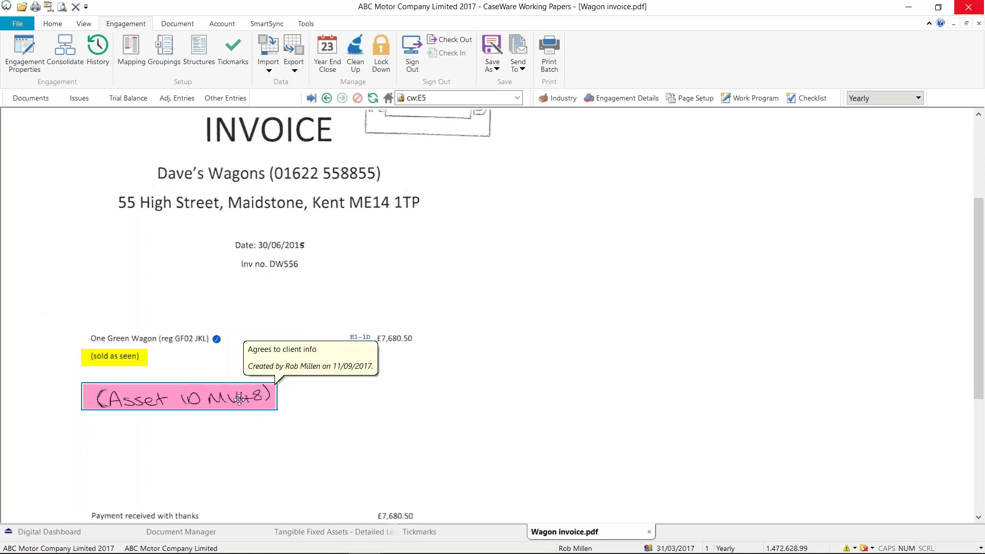
{"action": "mouse_move", "coordinate": [131, 363]}
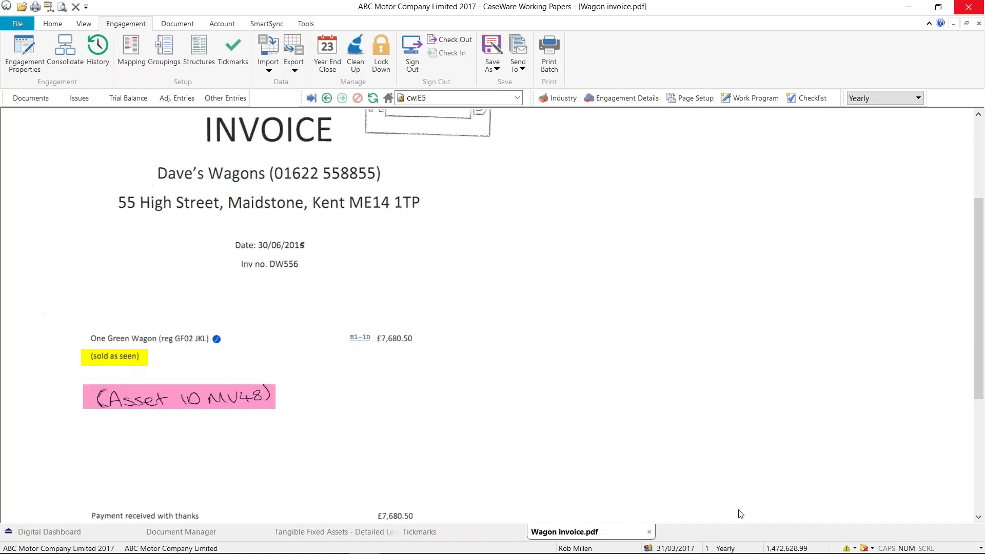
Close the wagon invoice and show the document tree with Financial Statements expanded.
{"action": "left_click", "coordinate": [649, 532]}
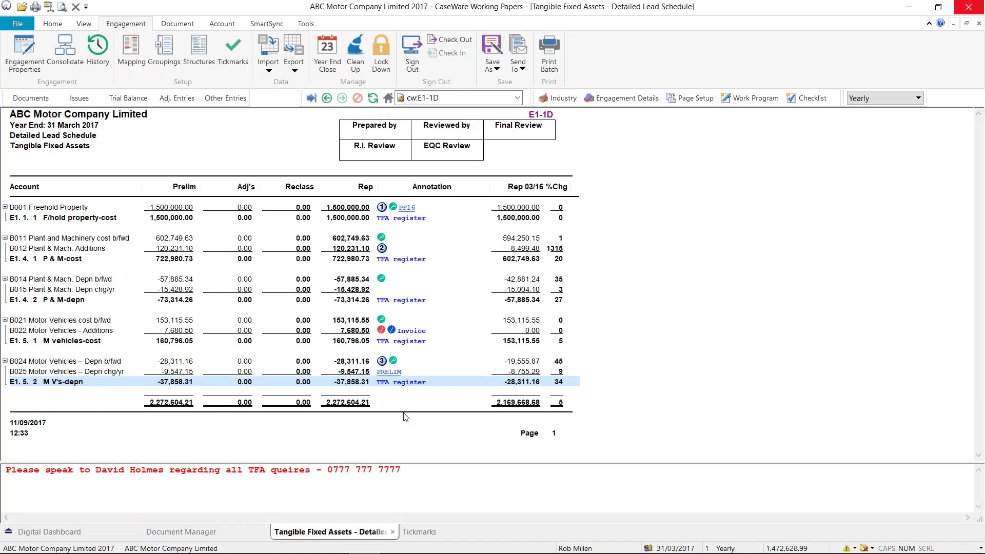
{"action": "left_click", "coordinate": [219, 532]}
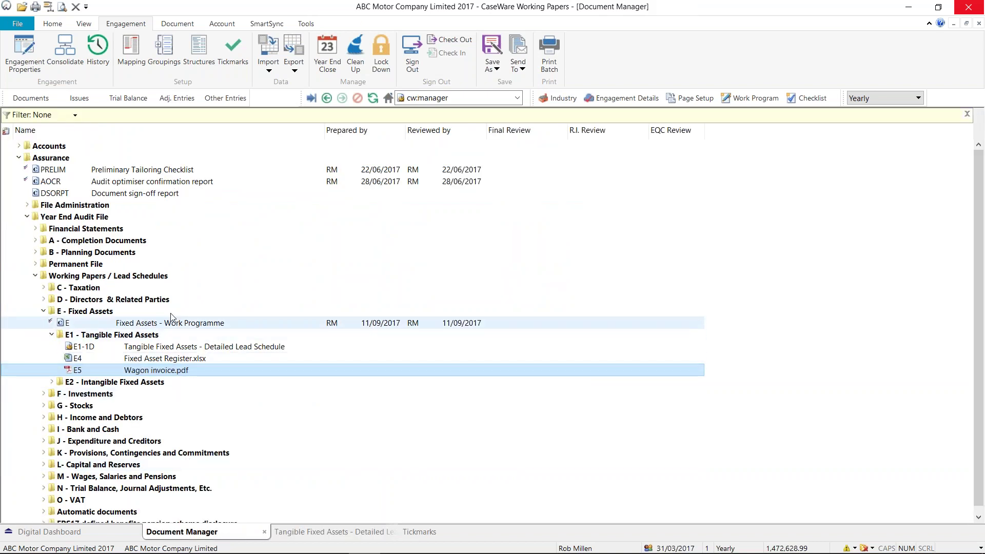
{"action": "left_click", "coordinate": [35, 229]}
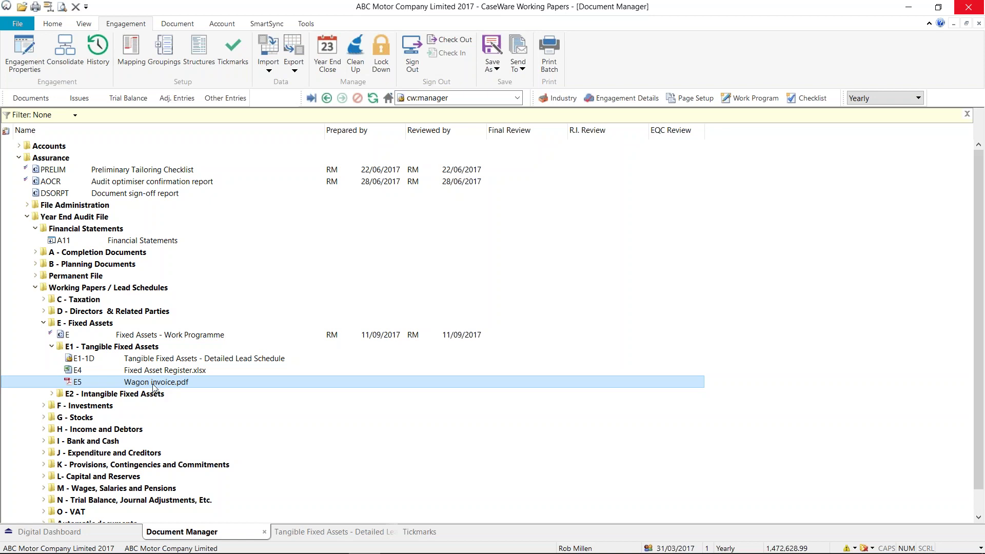
Create a placeholder document link E6 named 'Wagon photo' under E1 Tangible Fixed Assets.
{"action": "right_click", "coordinate": [154, 384]}
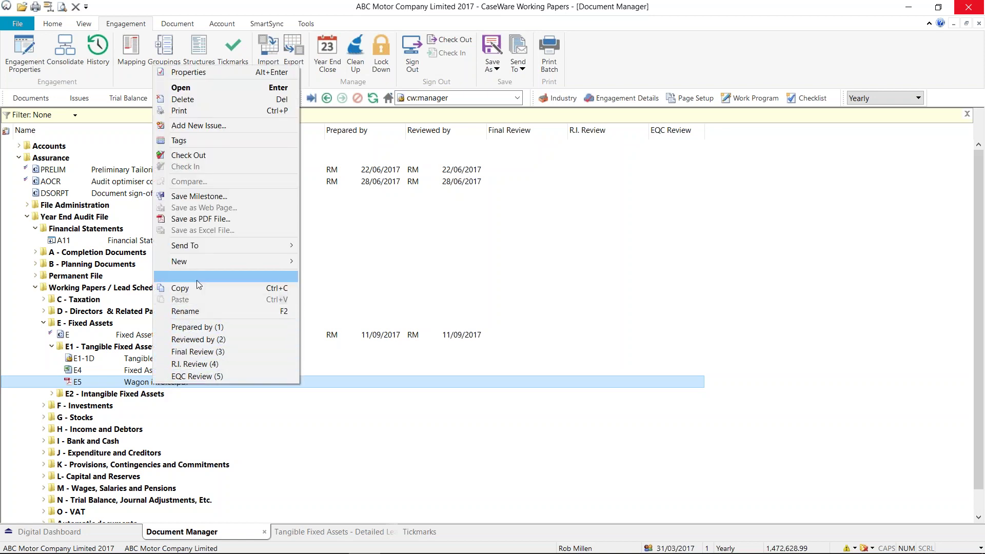
{"action": "mouse_move", "coordinate": [202, 262]}
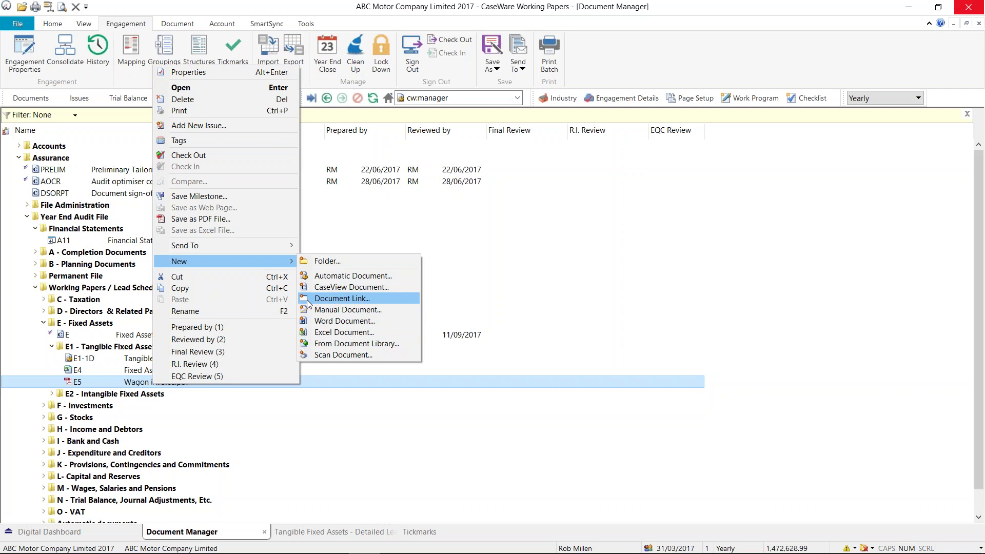
{"action": "left_click", "coordinate": [328, 299]}
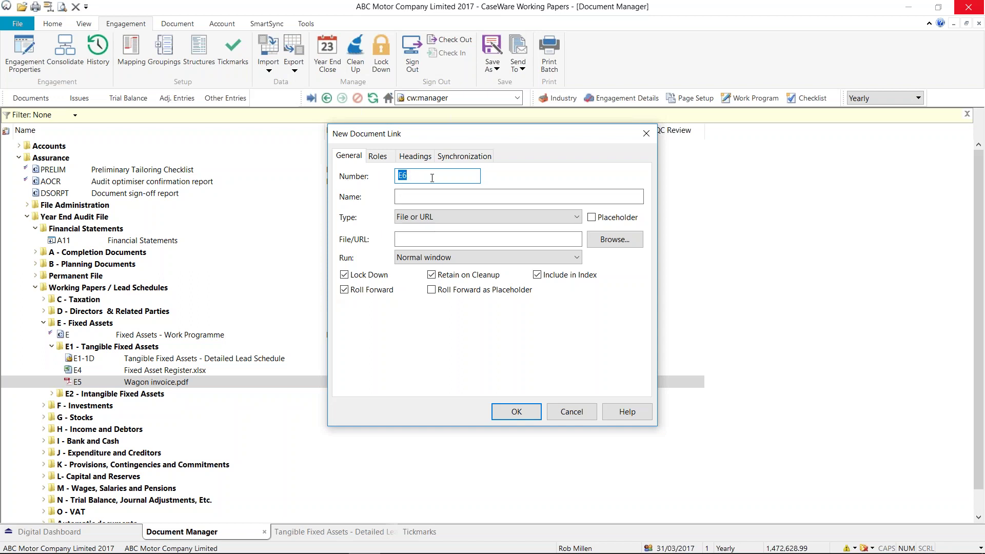
{"action": "left_click", "coordinate": [423, 196]}
{"action": "type", "text": "W"}
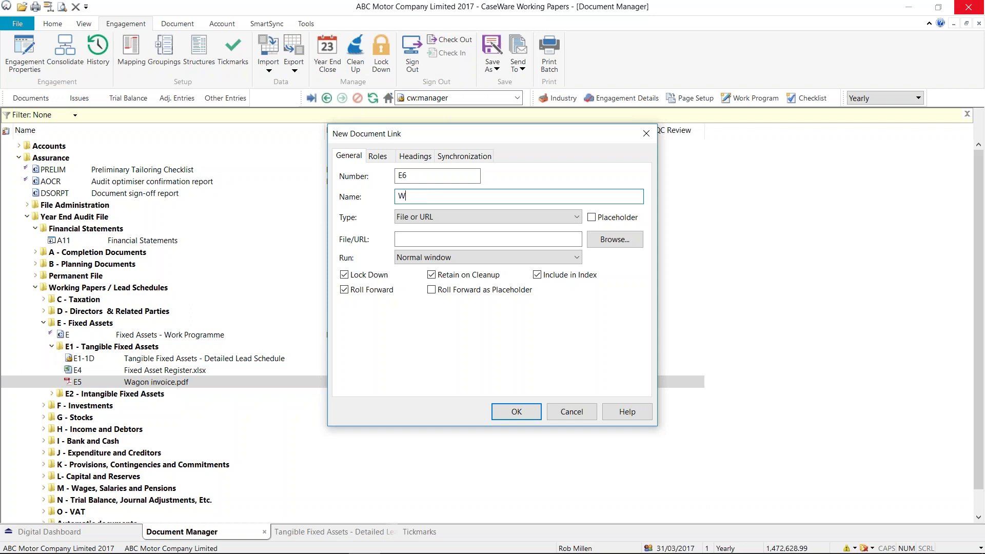
{"action": "type", "text": "agon photo"}
{"action": "left_click", "coordinate": [592, 218]}
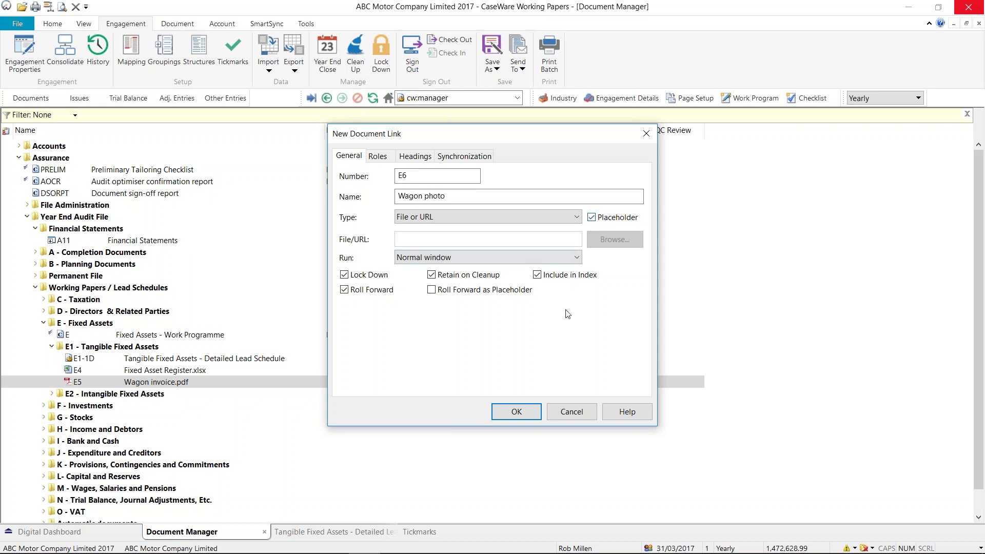
{"action": "left_click", "coordinate": [517, 411]}
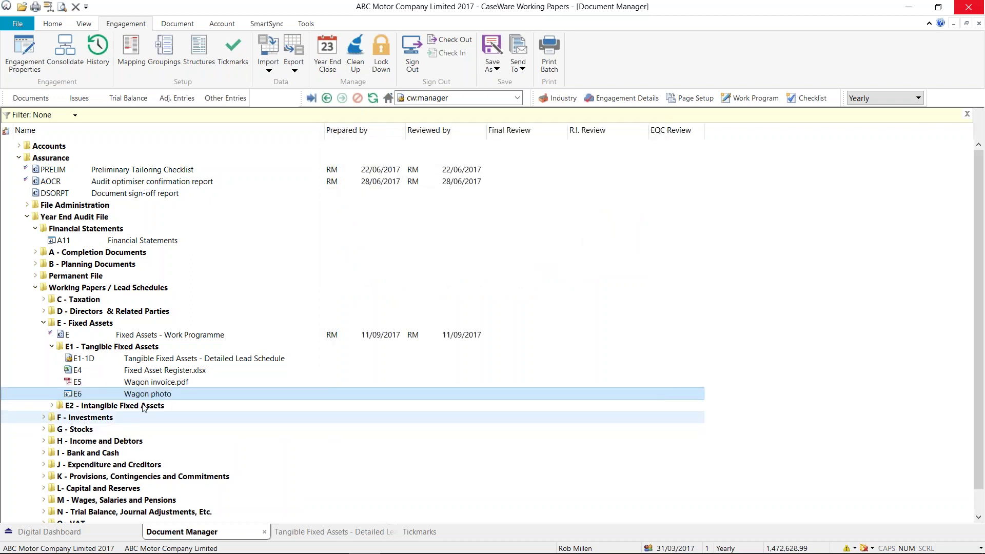
{"action": "double_click", "coordinate": [131, 394]}
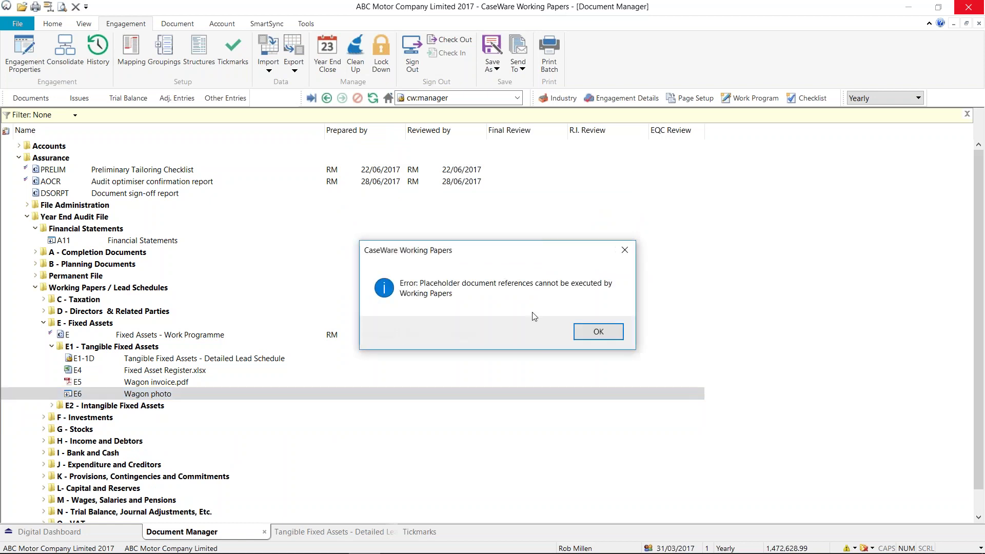
{"action": "left_click", "coordinate": [585, 332]}
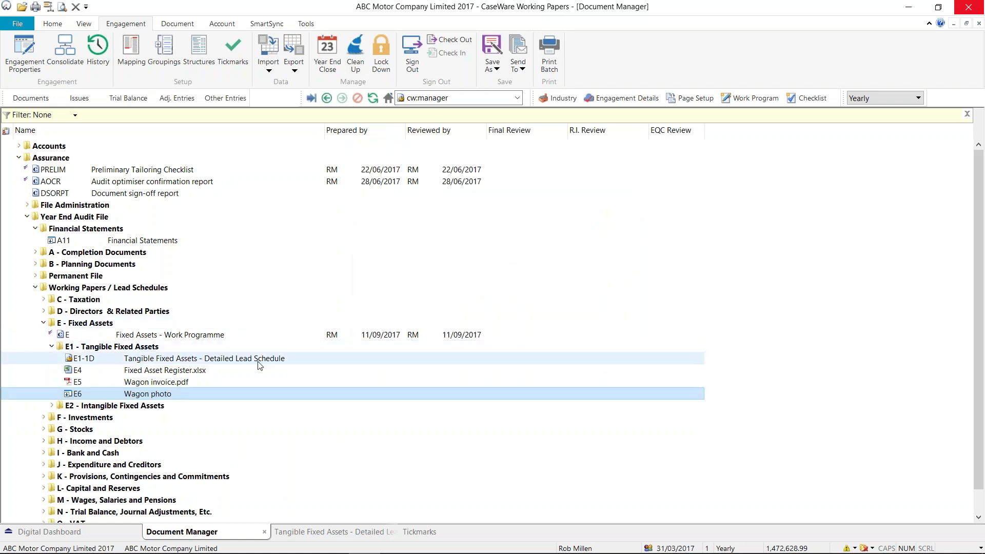
{"action": "right_click", "coordinate": [148, 397]}
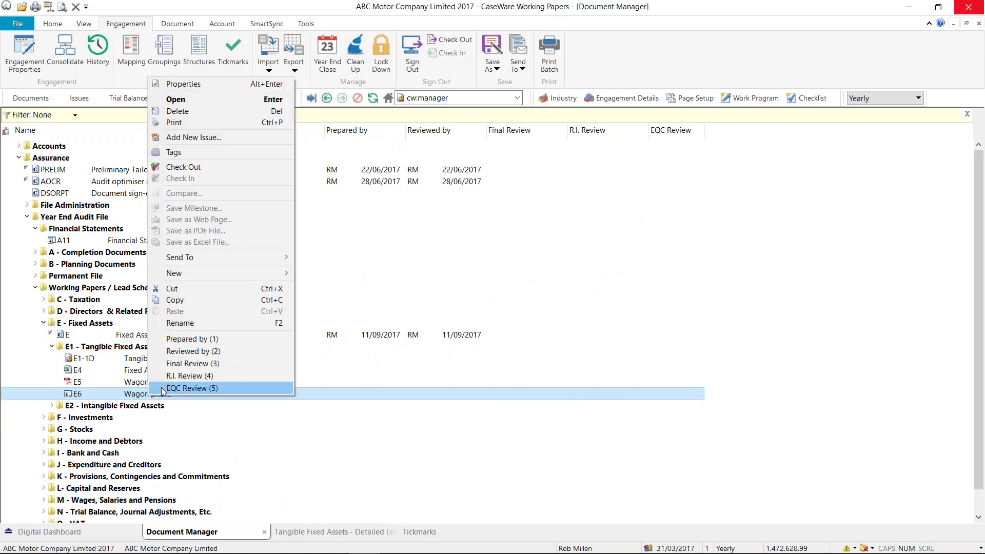
{"action": "left_click", "coordinate": [212, 139]}
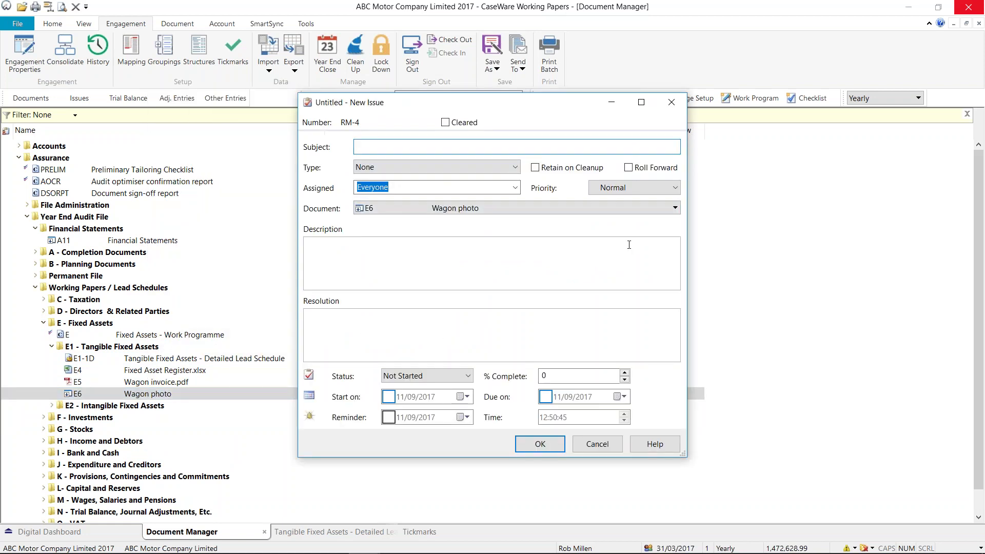
{"action": "left_click", "coordinate": [507, 262]}
{"action": "left_click", "coordinate": [452, 187]}
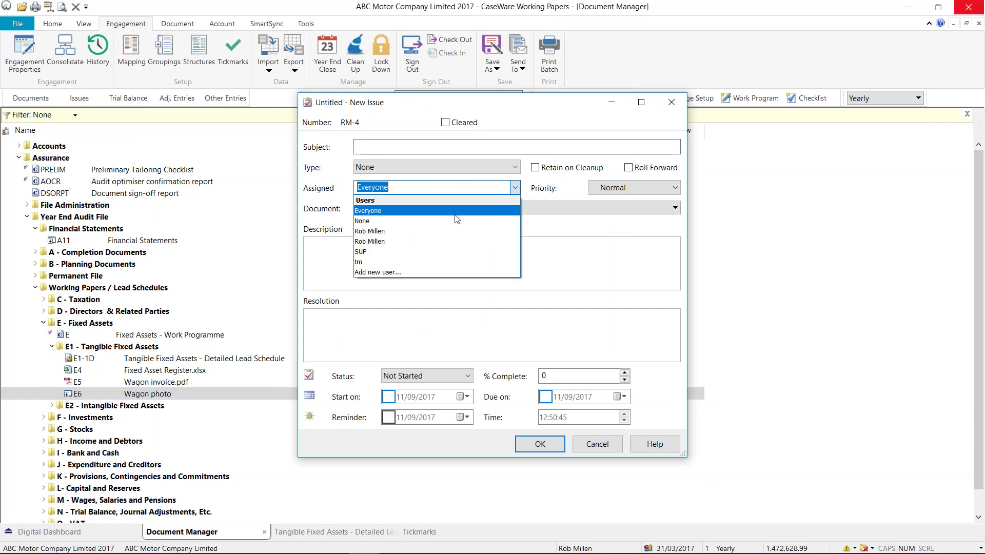
{"action": "key", "text": "Escape"}
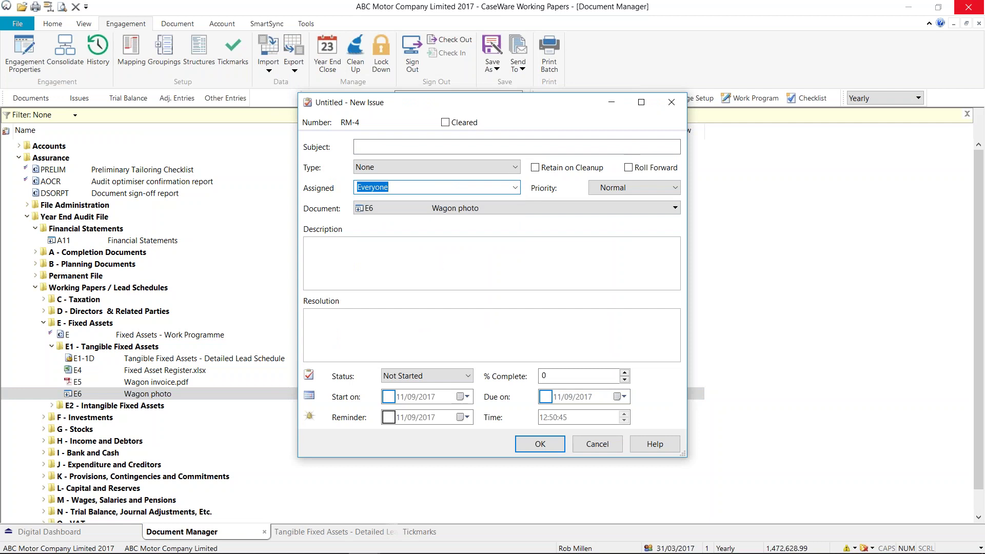
{"action": "left_click", "coordinate": [596, 444]}
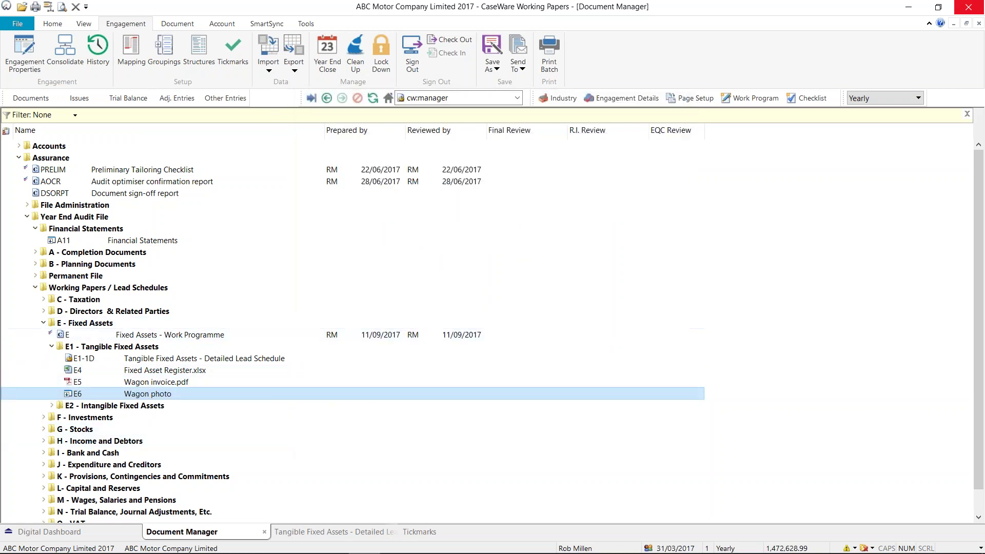
Drag Photo of wagon.jpg from Audit docs onto E6 and replace the placeholder.
{"action": "left_click_drag", "start_coordinate": [984, 160], "coordinate": [652, 160]}
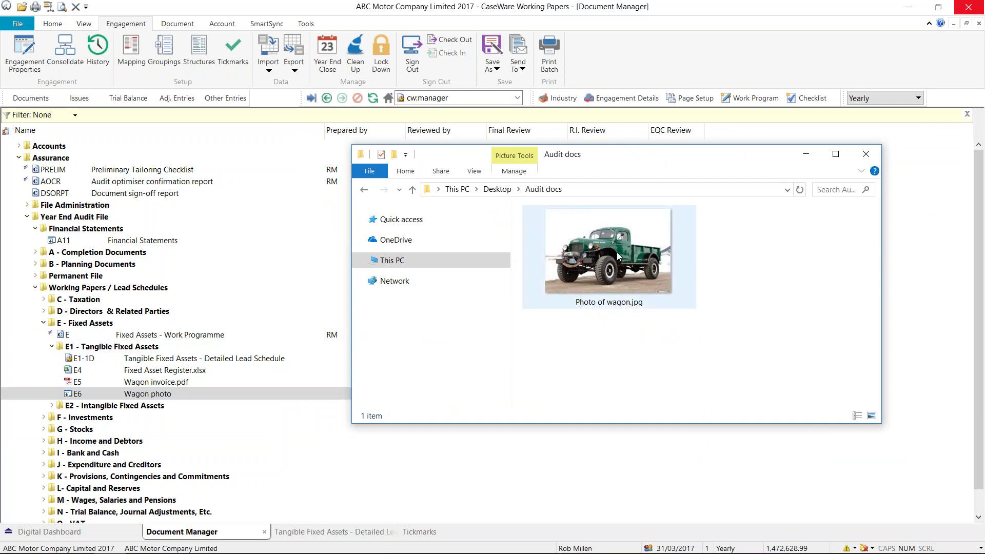
{"action": "left_click_drag", "start_coordinate": [621, 257], "coordinate": [164, 399]}
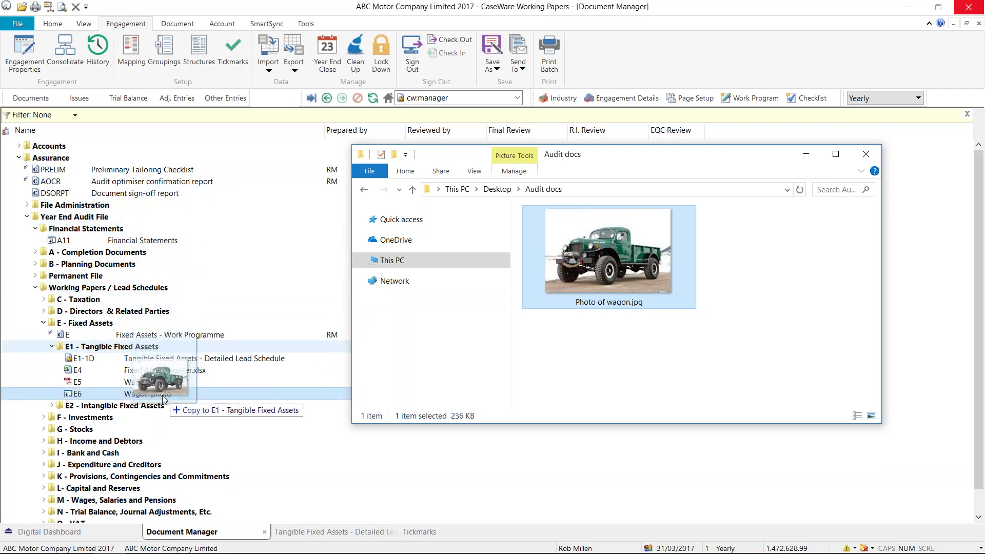
{"action": "left_click_drag", "start_coordinate": [164, 399], "coordinate": [164, 399]}
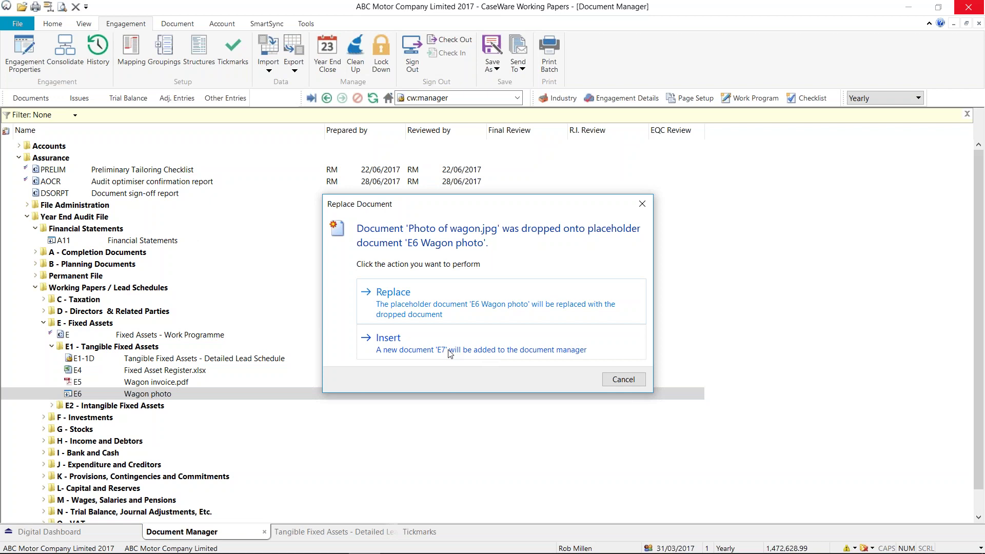
{"action": "left_click", "coordinate": [390, 296]}
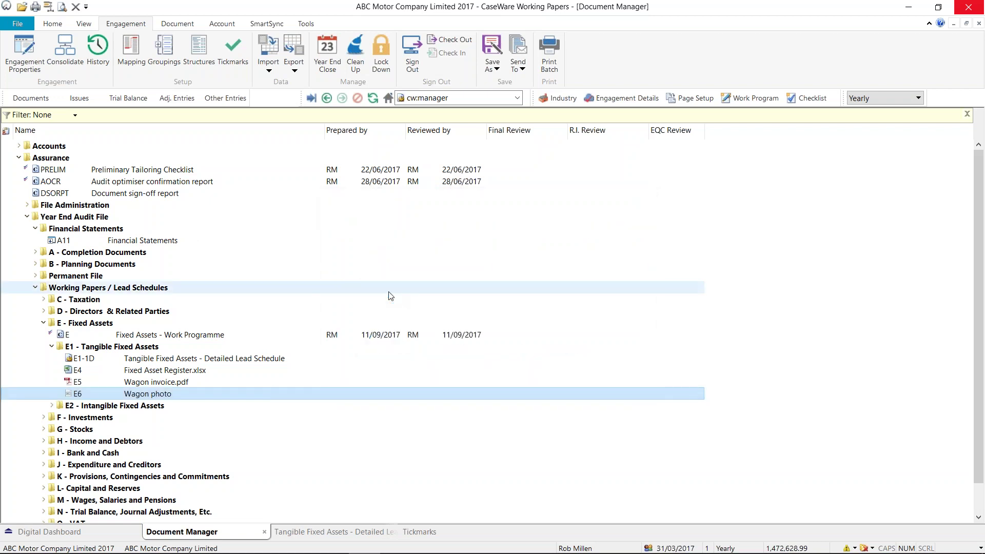
Set E6 Wagon photo's viewer to Internal image viewer, check it opens there, then close it.
{"action": "double_click", "coordinate": [143, 395]}
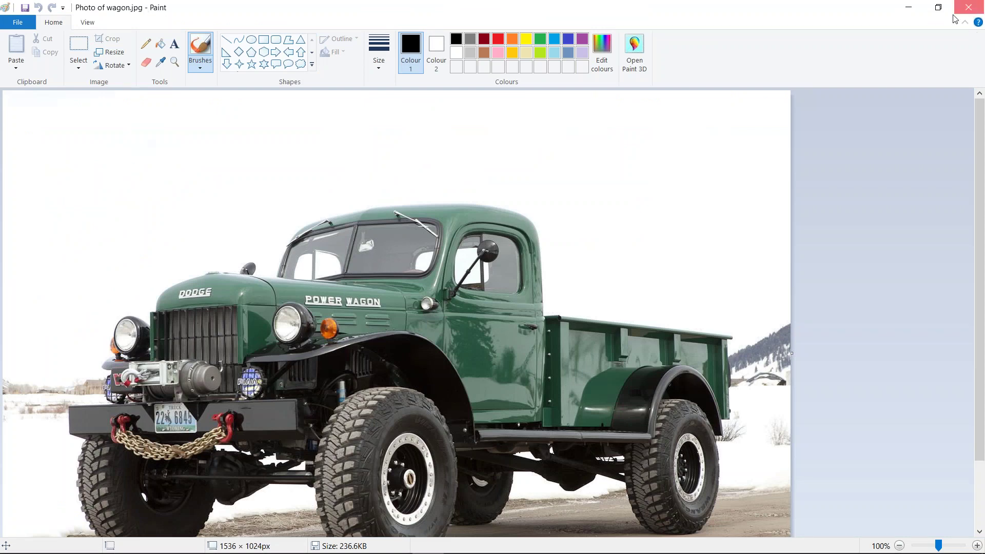
{"action": "left_click", "coordinate": [967, 7]}
{"action": "right_click", "coordinate": [109, 394]}
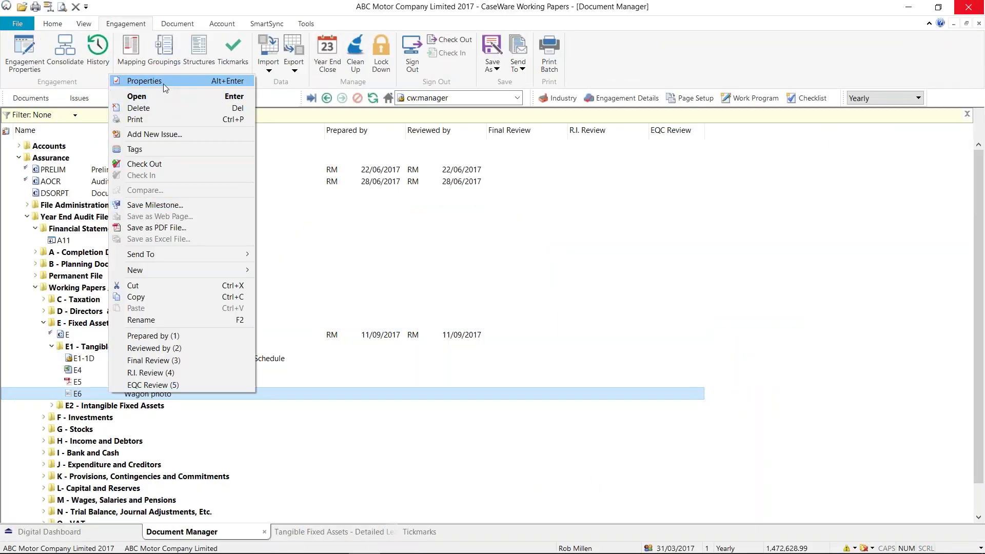
{"action": "left_click", "coordinate": [163, 82]}
{"action": "left_click", "coordinate": [423, 258]}
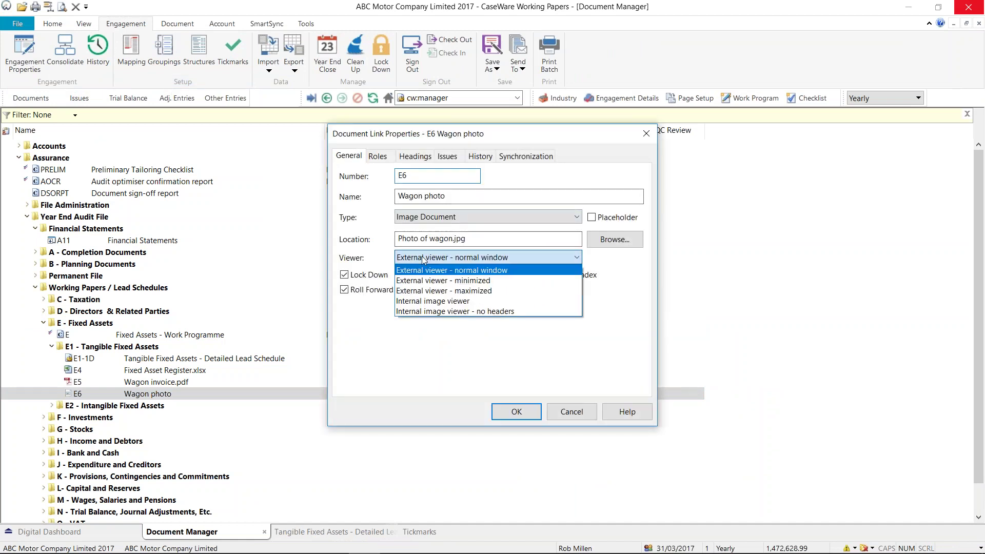
{"action": "left_click", "coordinate": [433, 301]}
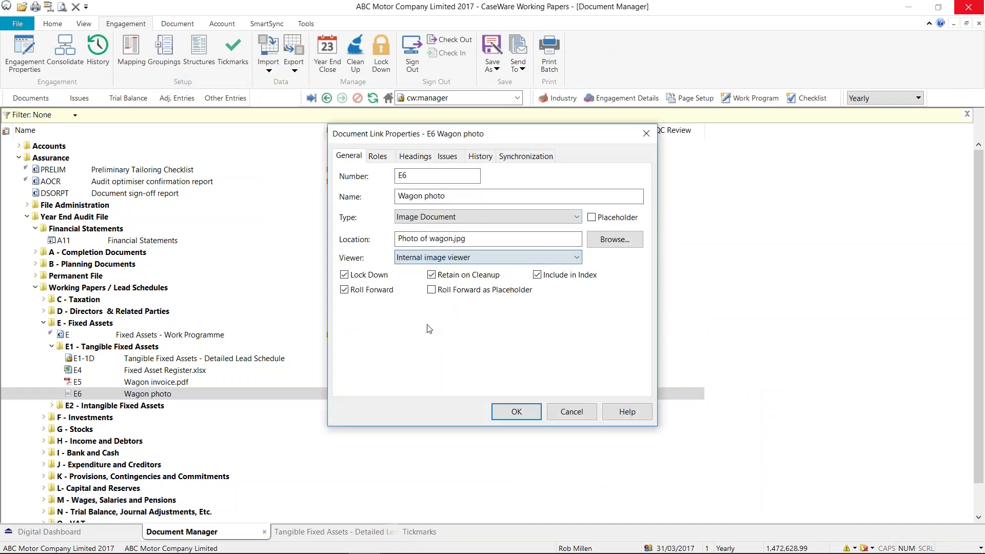
{"action": "left_click", "coordinate": [516, 412]}
{"action": "double_click", "coordinate": [152, 393]}
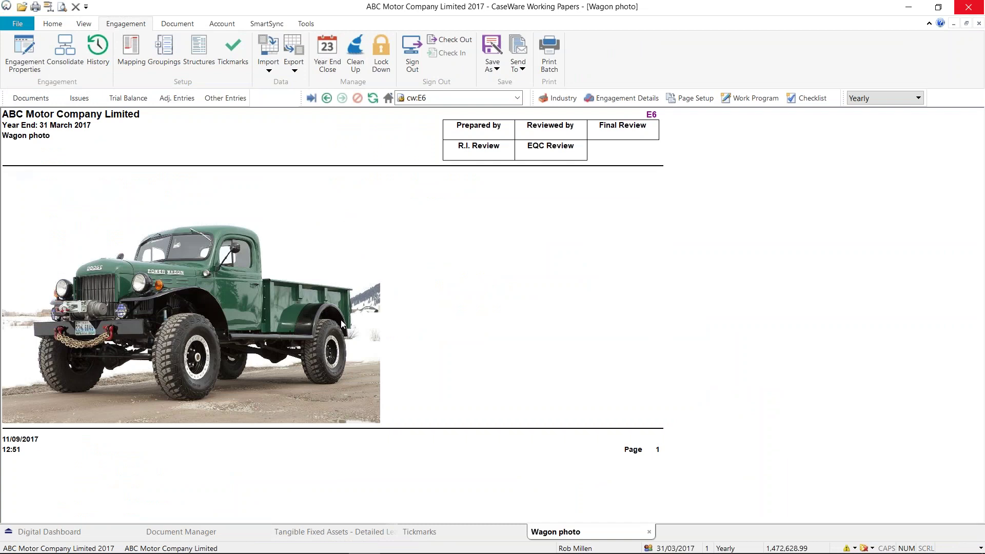
{"action": "left_click", "coordinate": [649, 532]}
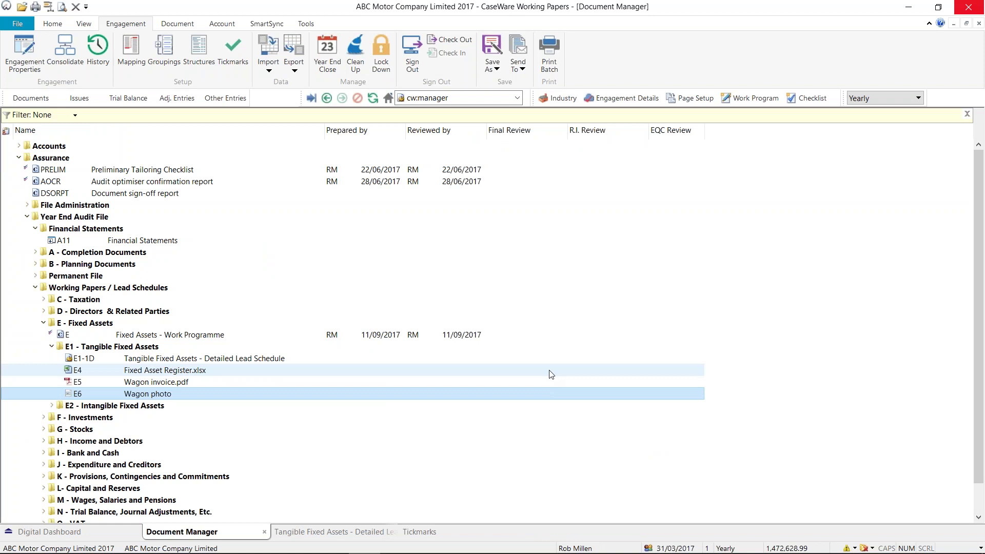